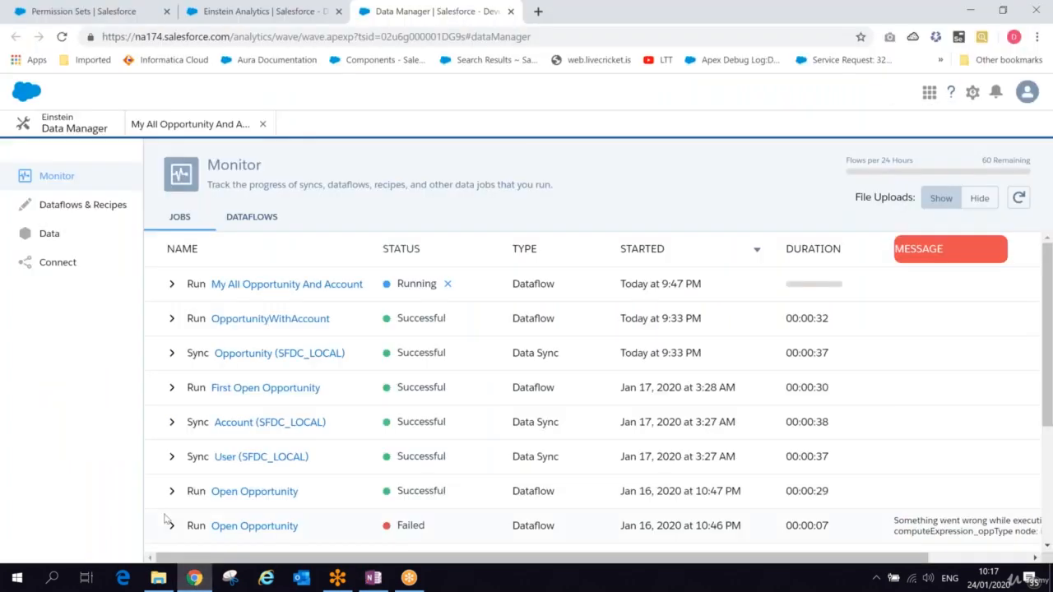
# Step: Review the data job monitor list and show the additional widget types in the Account And Opportunity dashboard designer
pyautogui.scroll(-3, 165, 518)
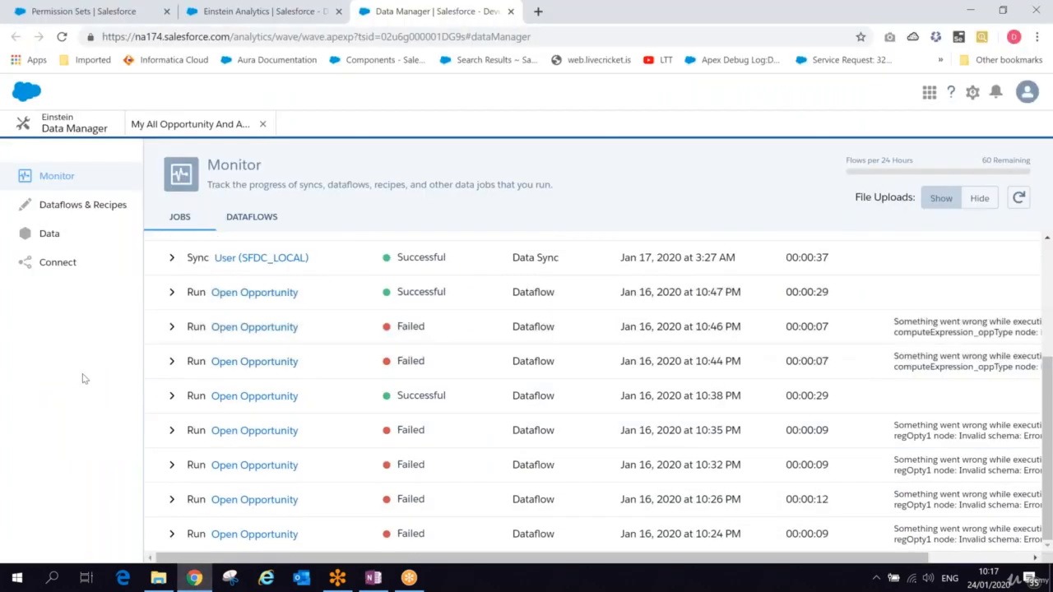
pyautogui.click(265, 15)
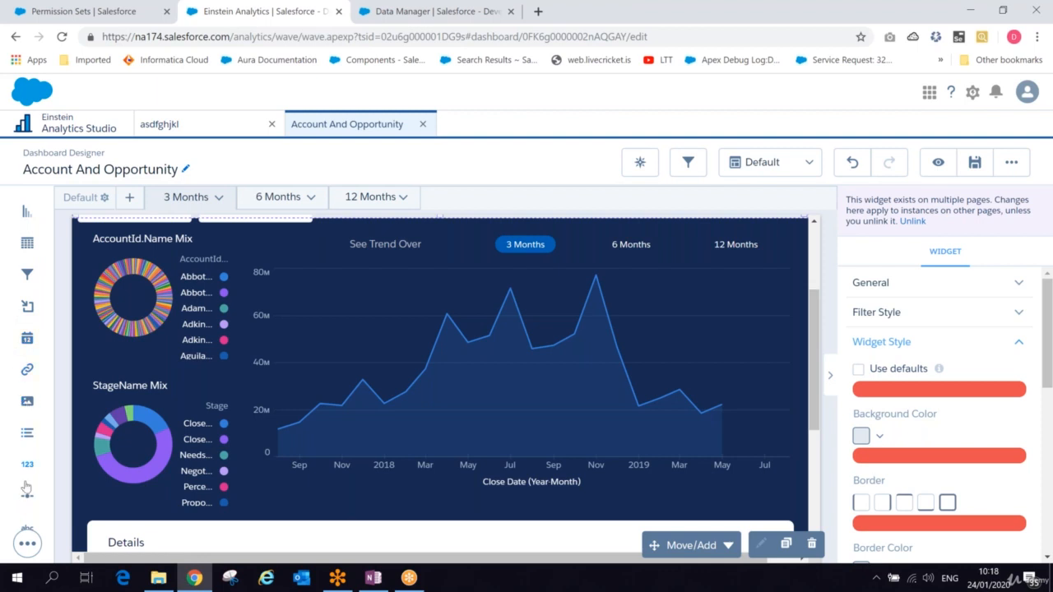
pyautogui.click(35, 549)
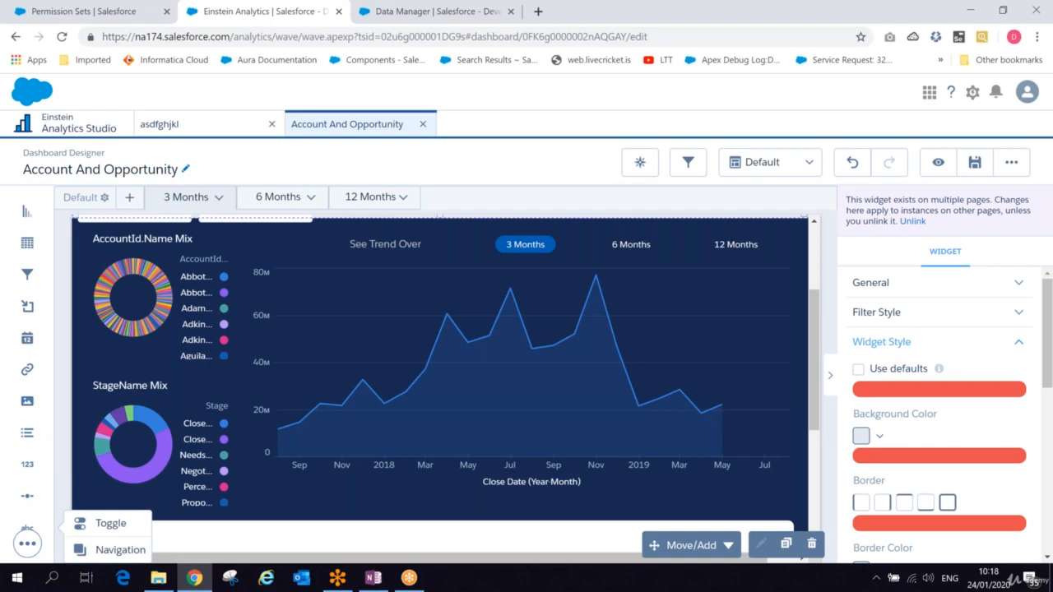
# Step: Switch to OneNote and add a page titled "Widget" to the Einstein Analytics section
pyautogui.click(373, 579)
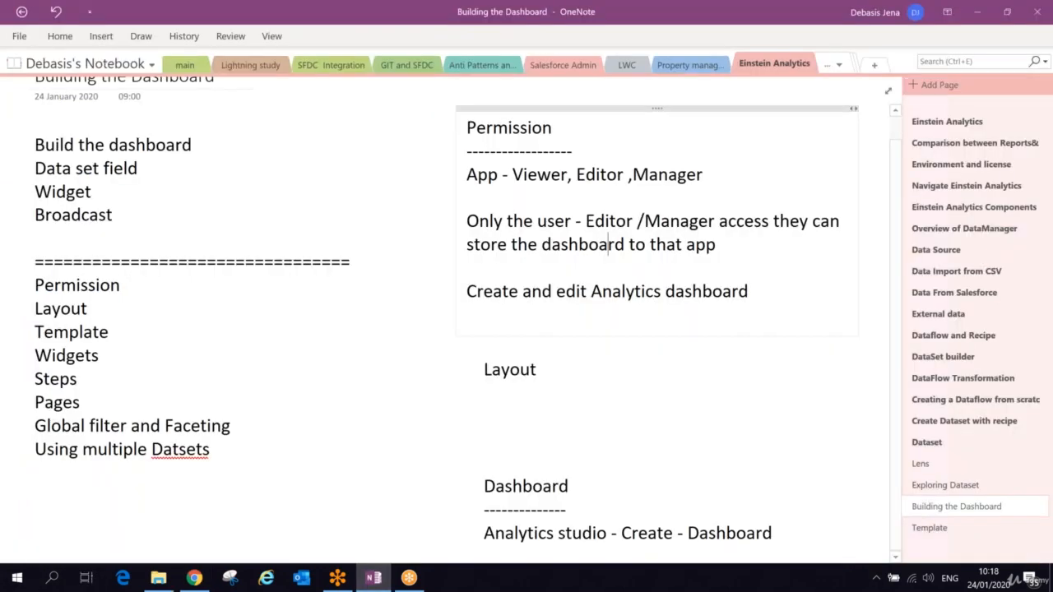
pyautogui.click(954, 86)
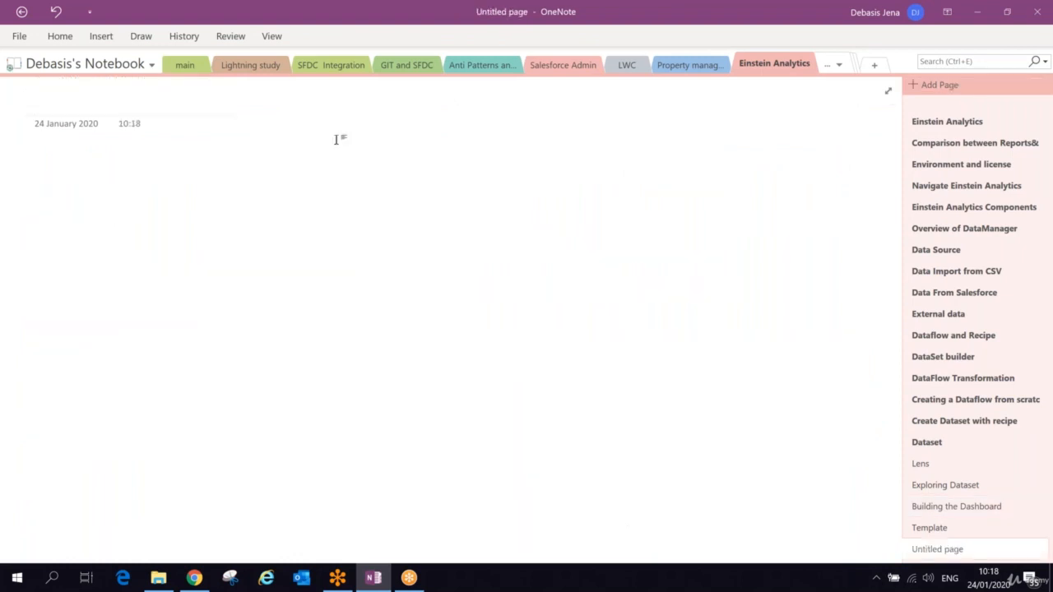
pyautogui.write('Widget')
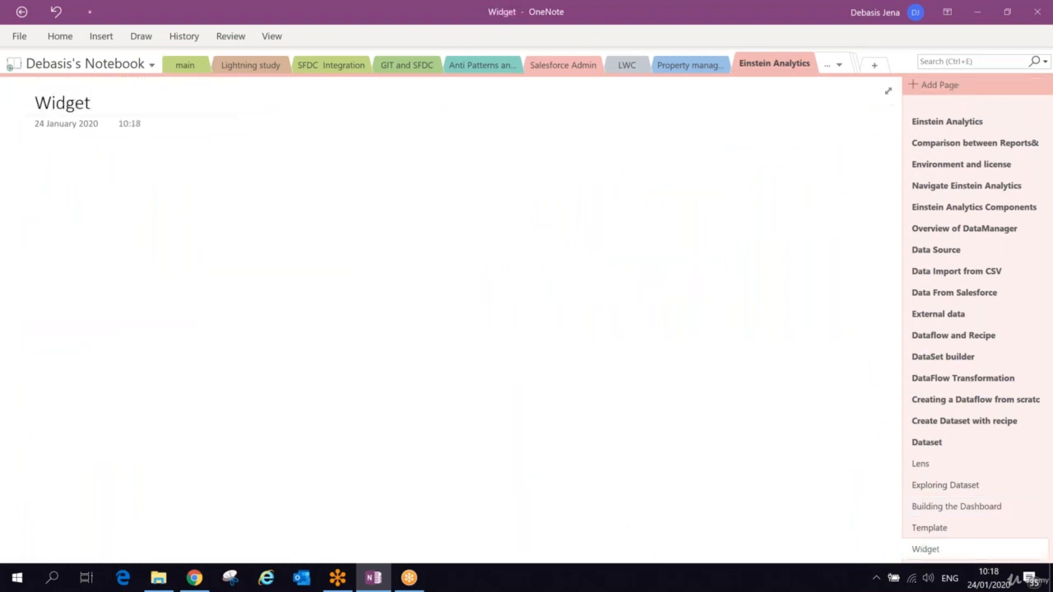
pyautogui.press('Return')
# Step: Return to Einstein Analytics Studio in the browser and open the Global Accounts dashboard for editing
pyautogui.hotkey('alt', 'Tab')
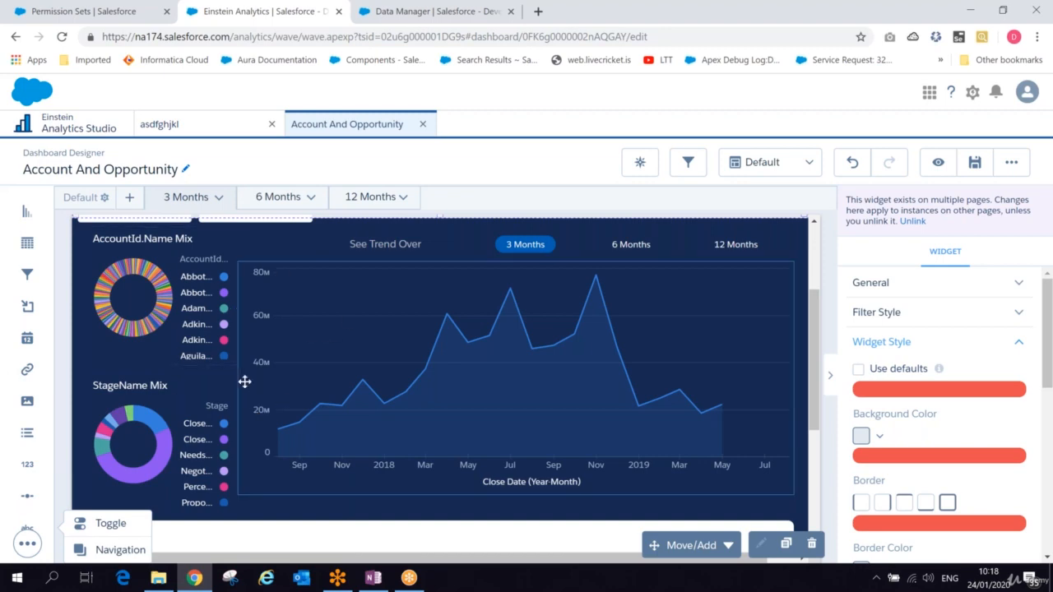
pyautogui.click(58, 137)
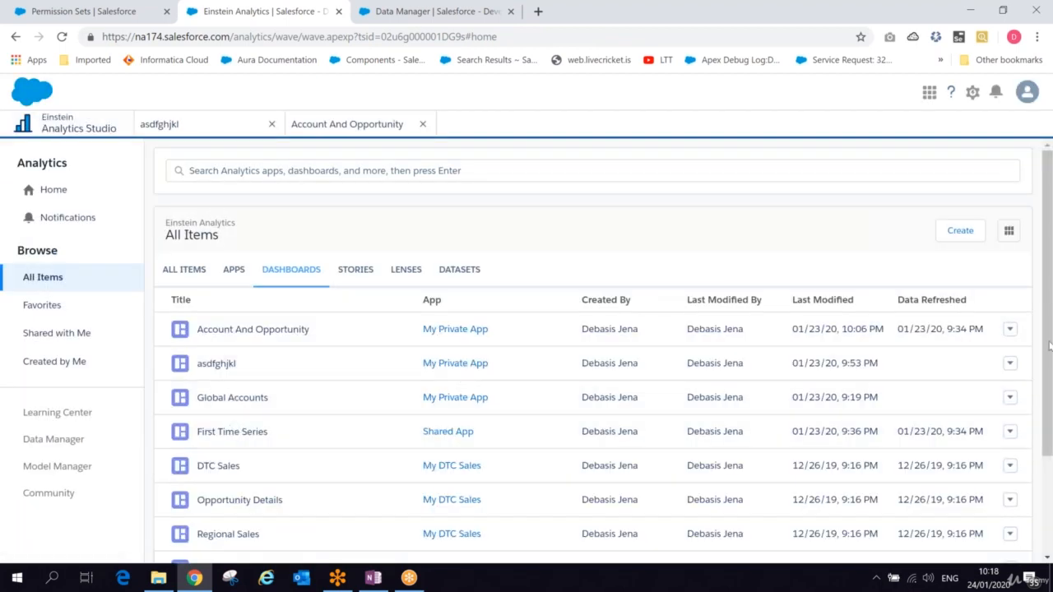
pyautogui.click(1010, 397)
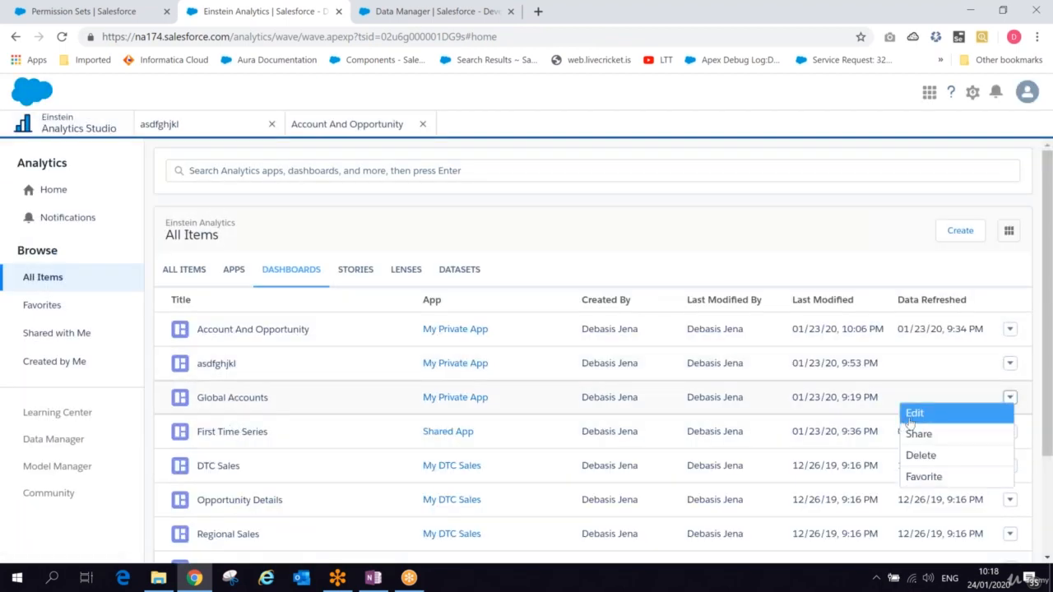
pyautogui.click(910, 414)
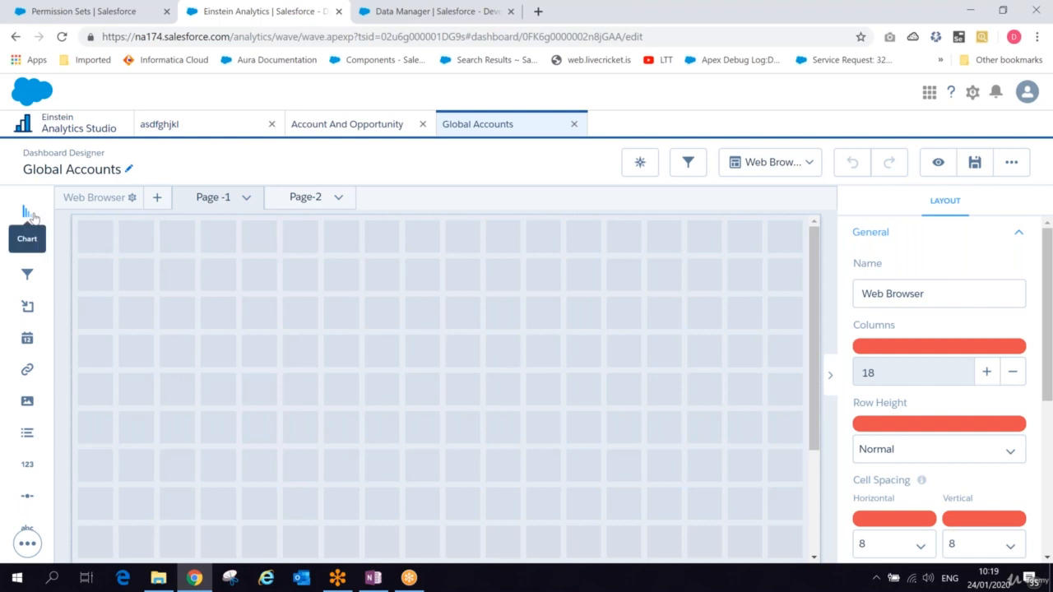
# Step: Write "Chart" in the body of the OneNote Widget page and set its font size to 20
pyautogui.click(373, 577)
pyautogui.click(36, 166)
pyautogui.write('Chart')
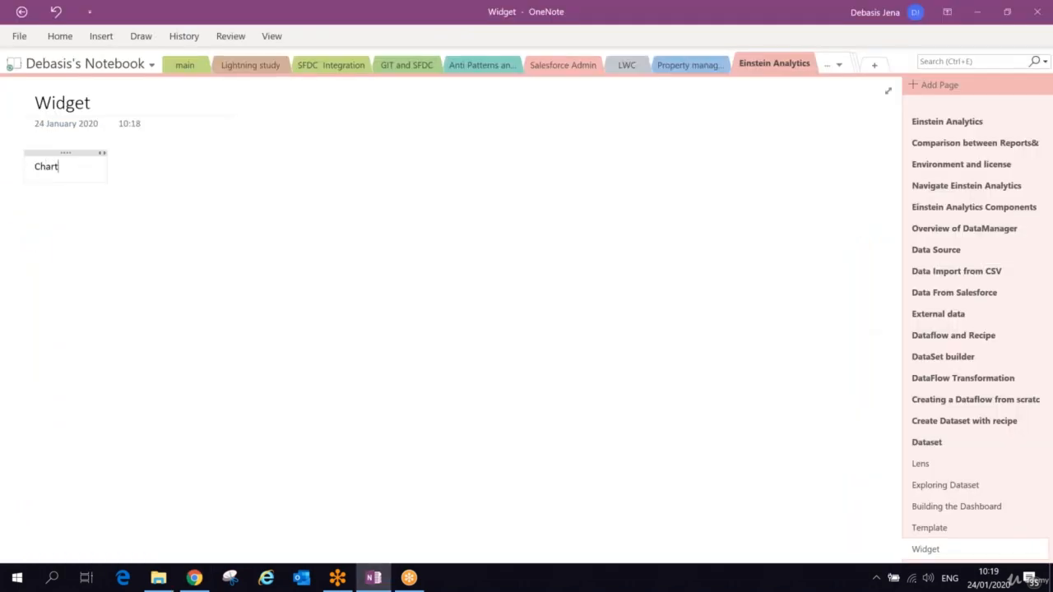
pyautogui.hotkey('ctrl', 'a')
pyautogui.click(59, 39)
pyautogui.click(247, 67)
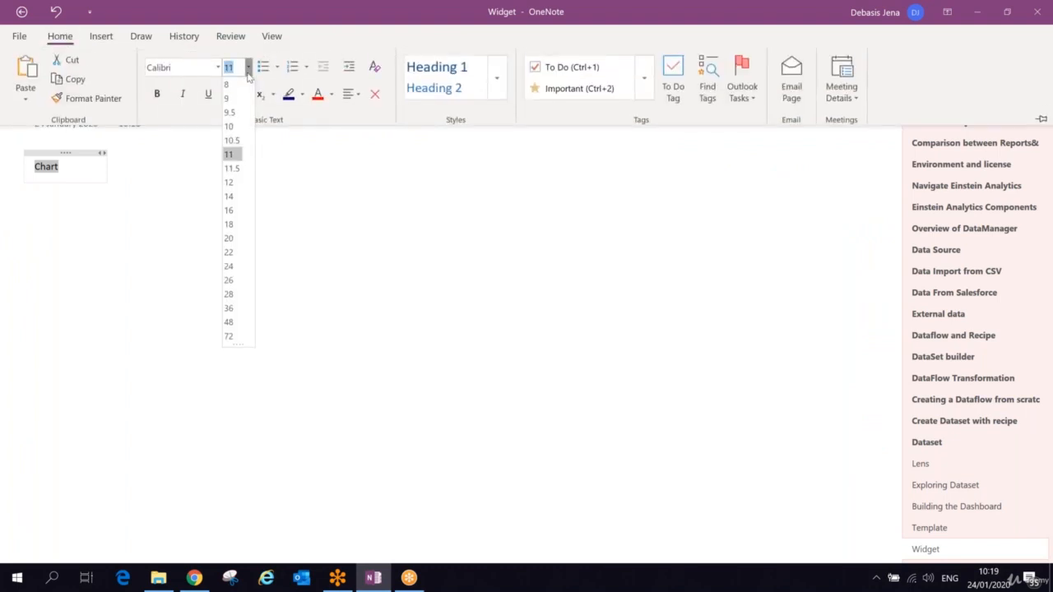
pyautogui.click(229, 239)
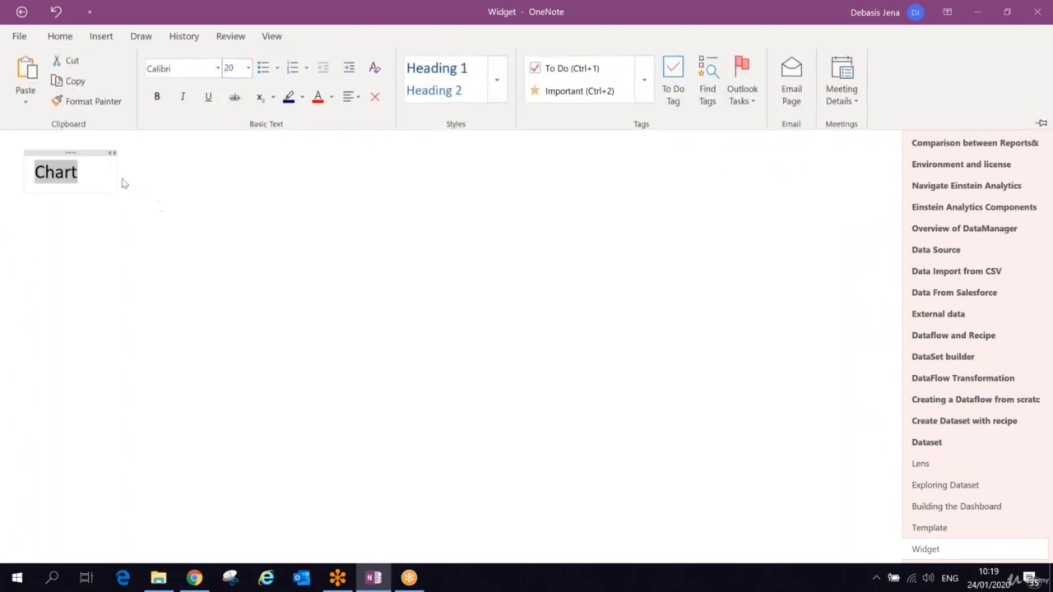
# Step: Back in the Global Accounts dashboard, place a chart widget at the upper-left of Page -1 using the OpportunityWithAccount dataset
pyautogui.hotkey('alt', 'Tab')
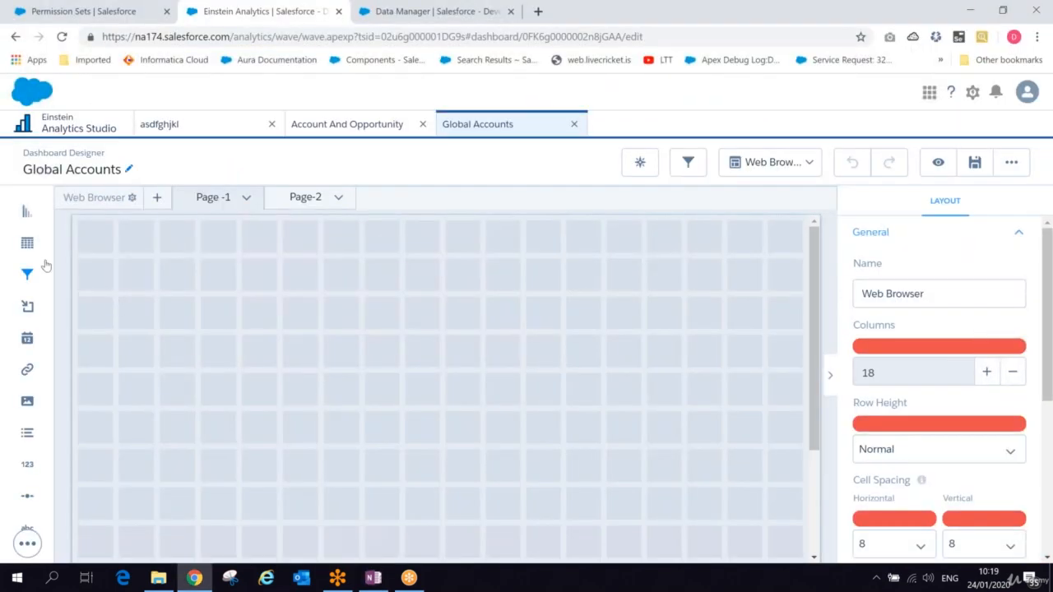
pyautogui.moveTo(25, 214); pyautogui.dragTo(120, 244)
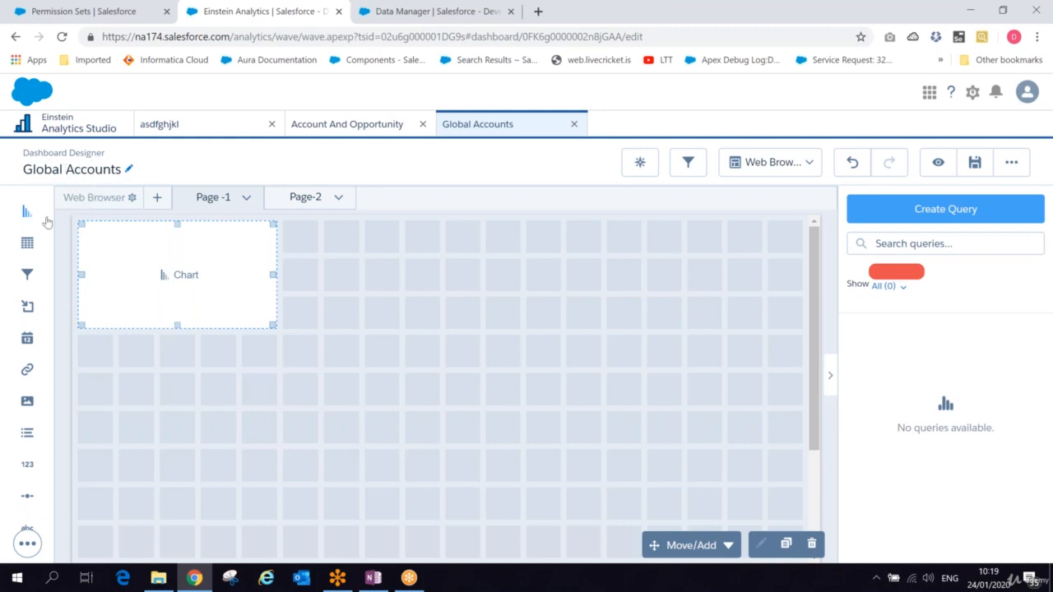
pyautogui.click(179, 276)
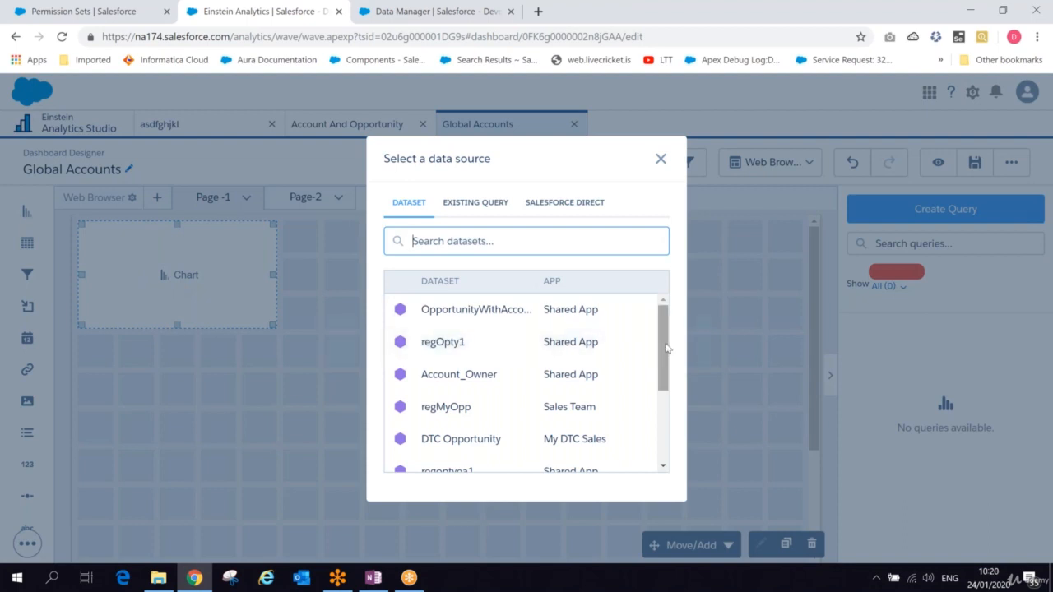
pyautogui.click(445, 316)
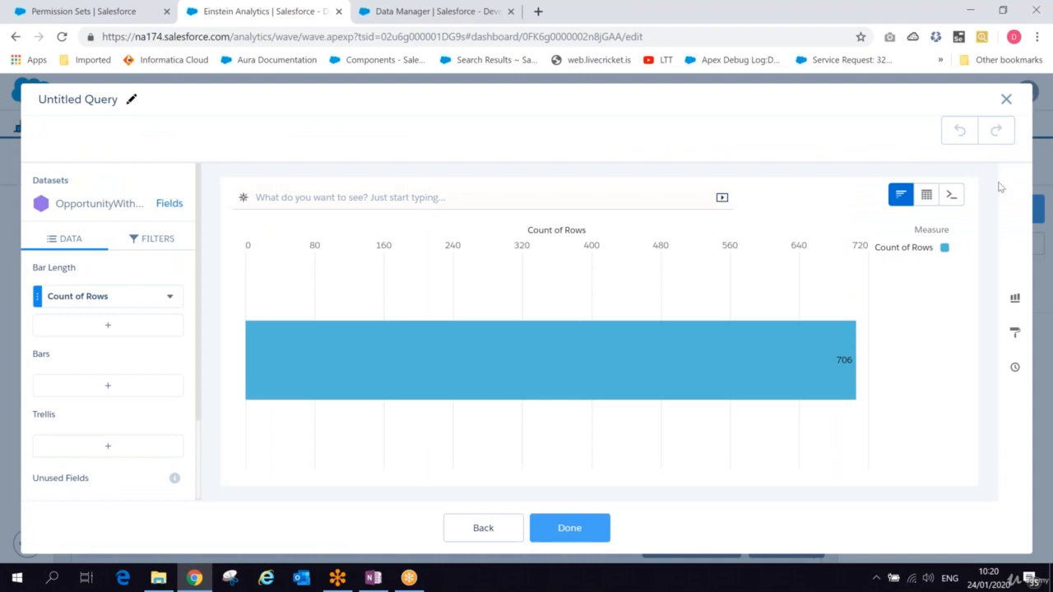
# Step: Try the Column, Pyramid and Stacked Pyramid chart types on the query, and return it to Bar
pyautogui.click(1023, 304)
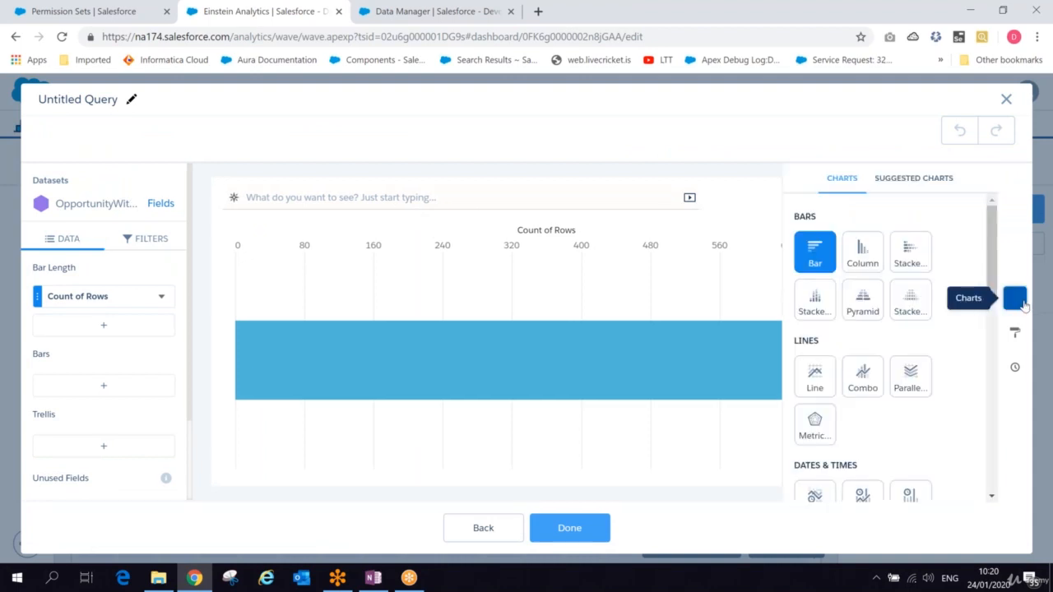
pyautogui.moveTo(989, 238); pyautogui.dragTo(995, 201)
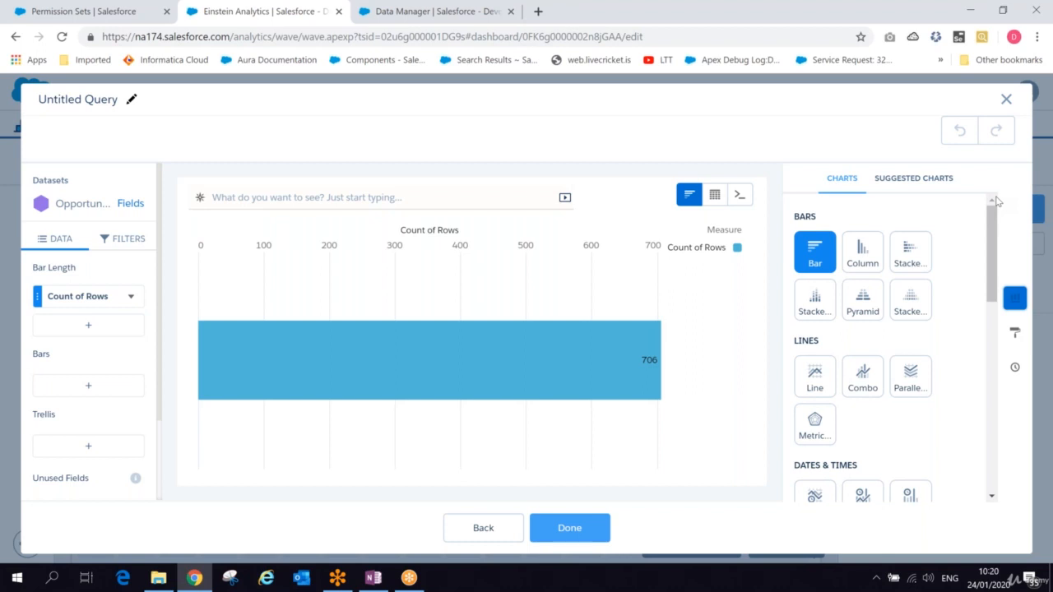
pyautogui.click(860, 239)
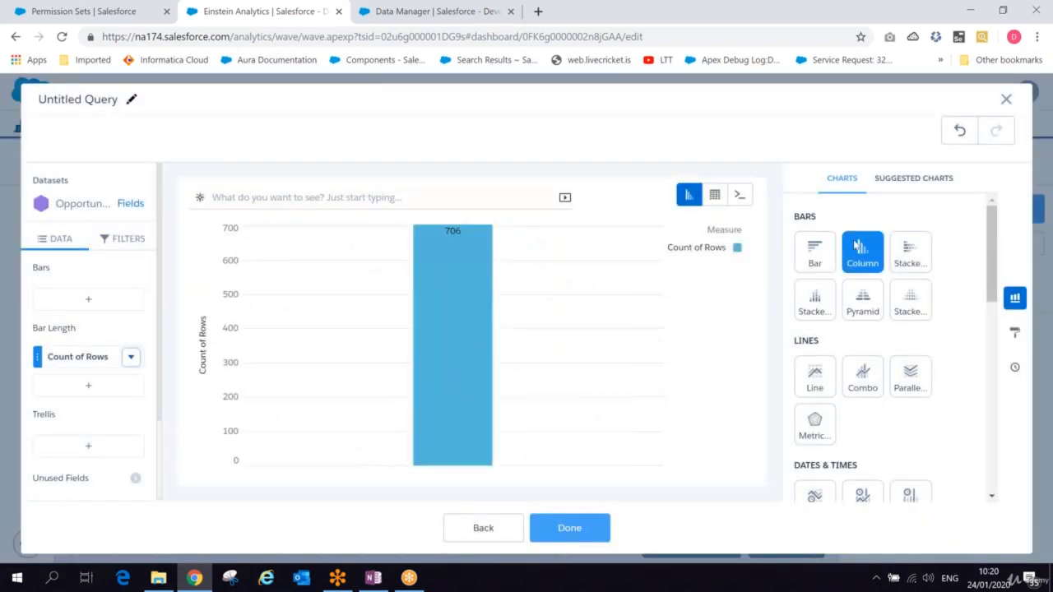
pyautogui.click(812, 252)
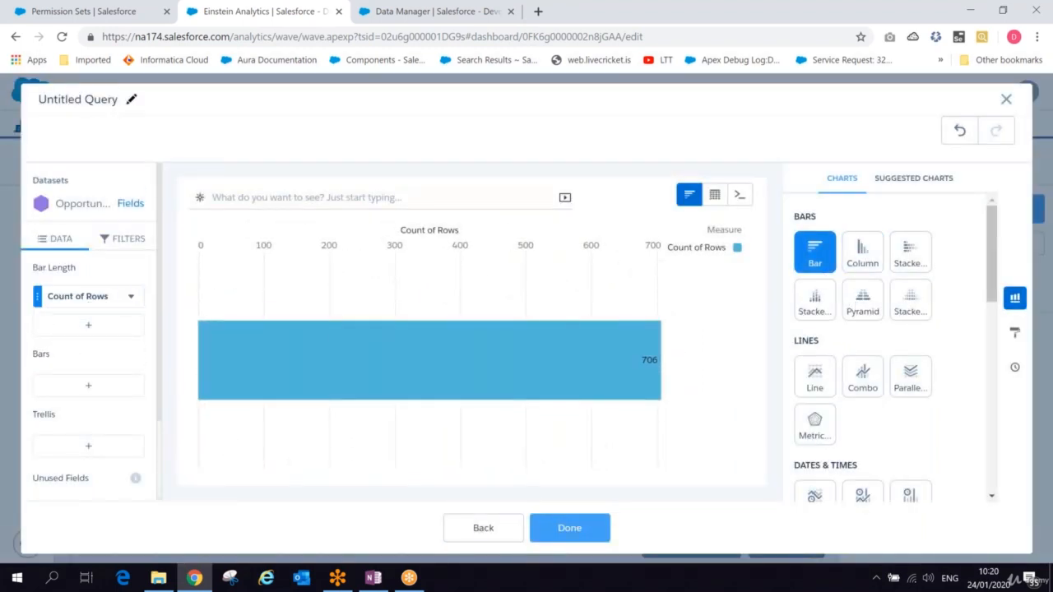
pyautogui.click(853, 302)
pyautogui.click(910, 300)
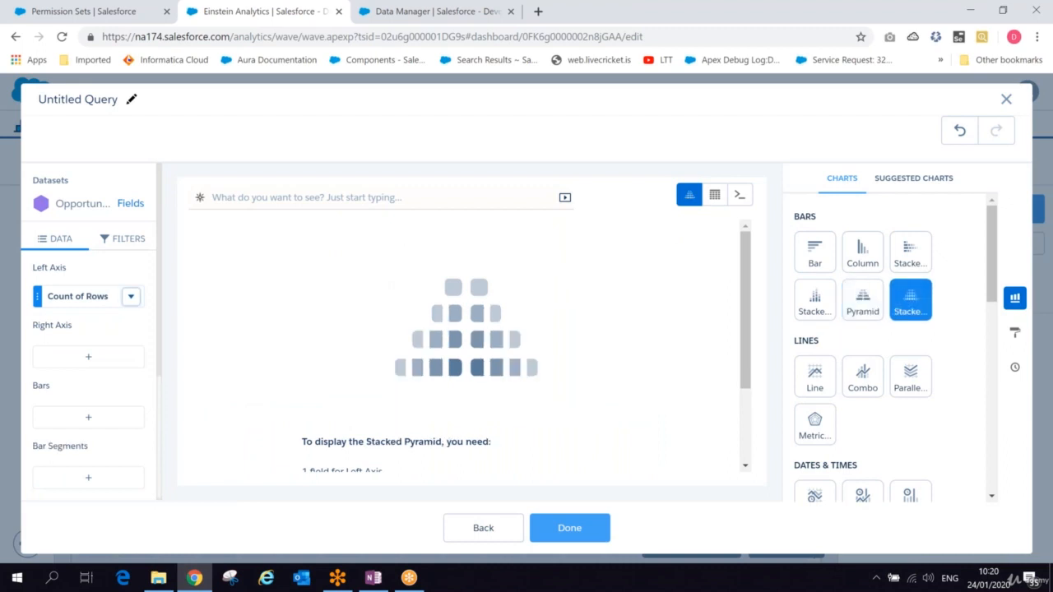
pyautogui.click(812, 251)
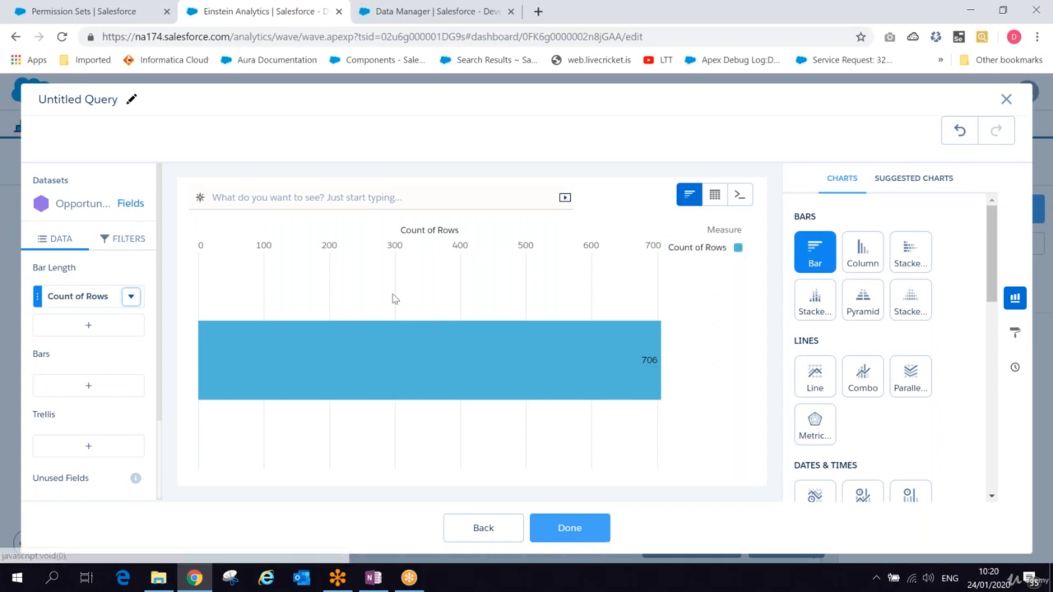
# Step: Examine the query's filters and its data settings, from Bar Length through Trellis to Query Limit
pyautogui.moveTo(421, 347)
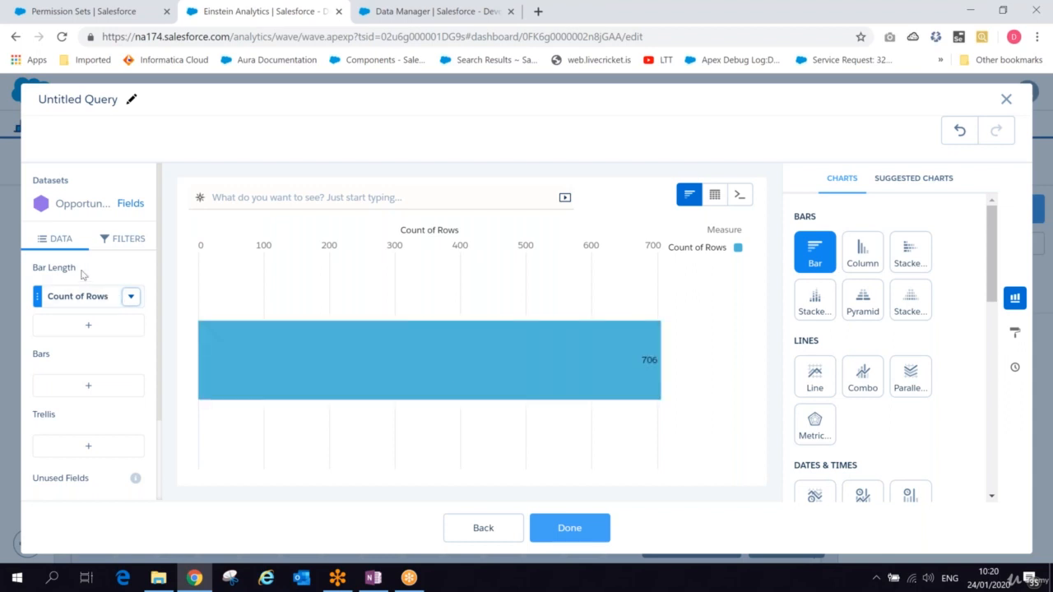
pyautogui.click(123, 239)
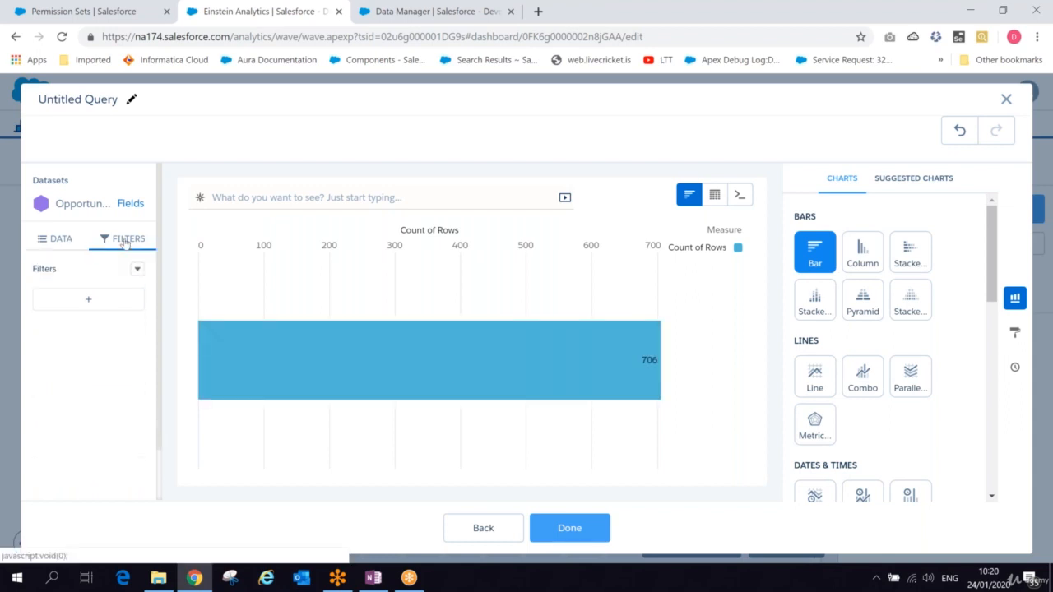
pyautogui.click(61, 240)
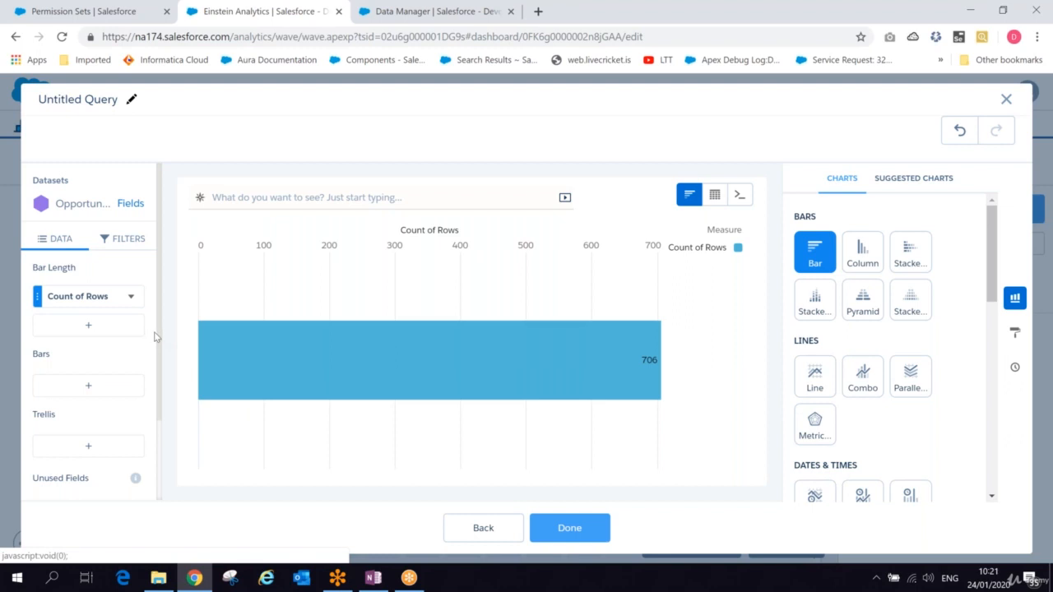
pyautogui.moveTo(156, 337); pyautogui.dragTo(158, 417)
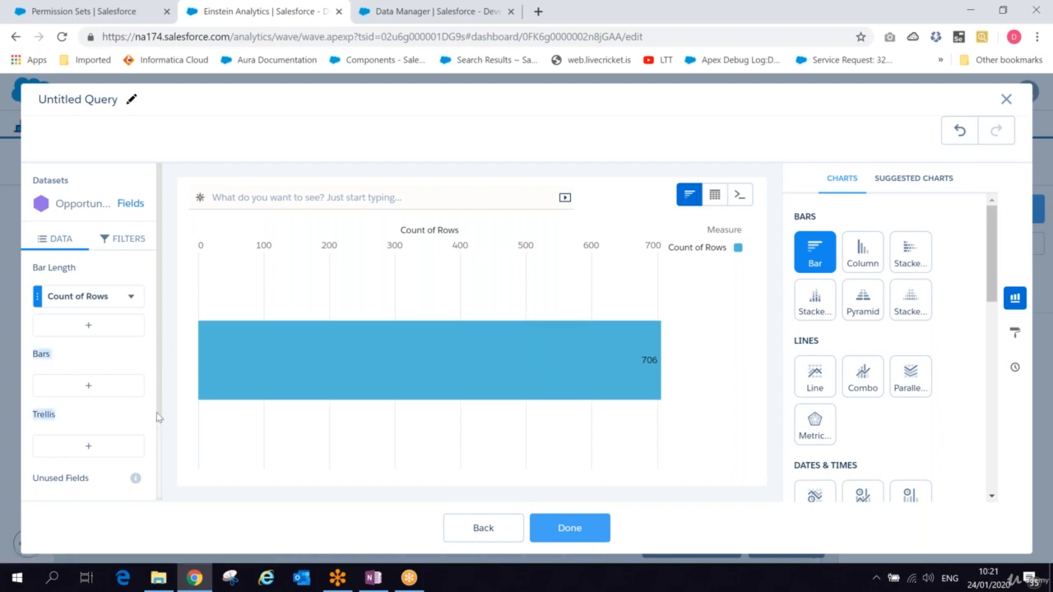
pyautogui.scroll(-2, 160, 444)
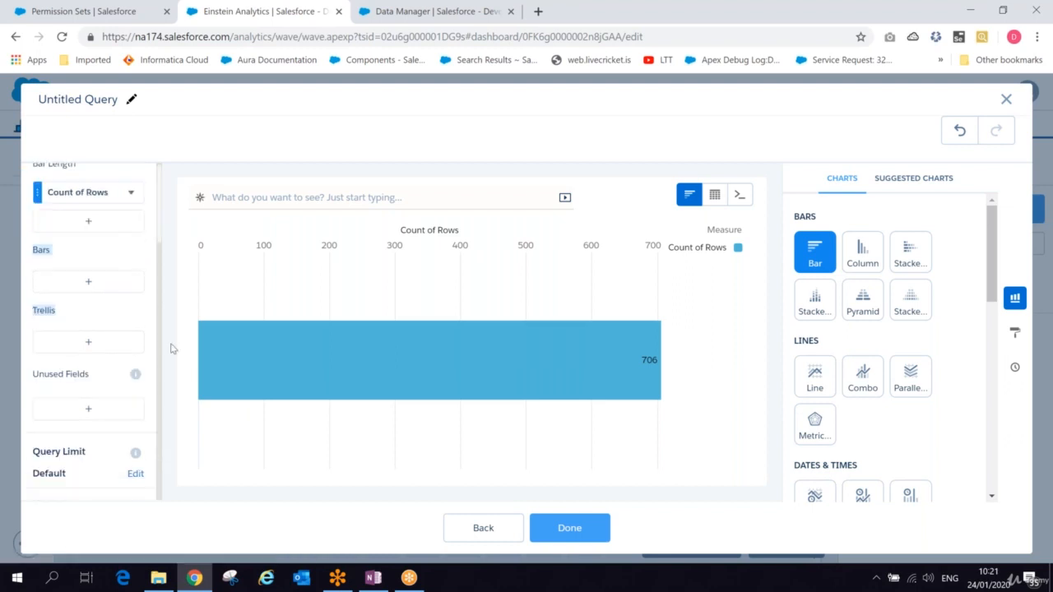
# Step: Label the query "Step1 - No Of Rows" and apply it to the chart widget
pyautogui.click(129, 101)
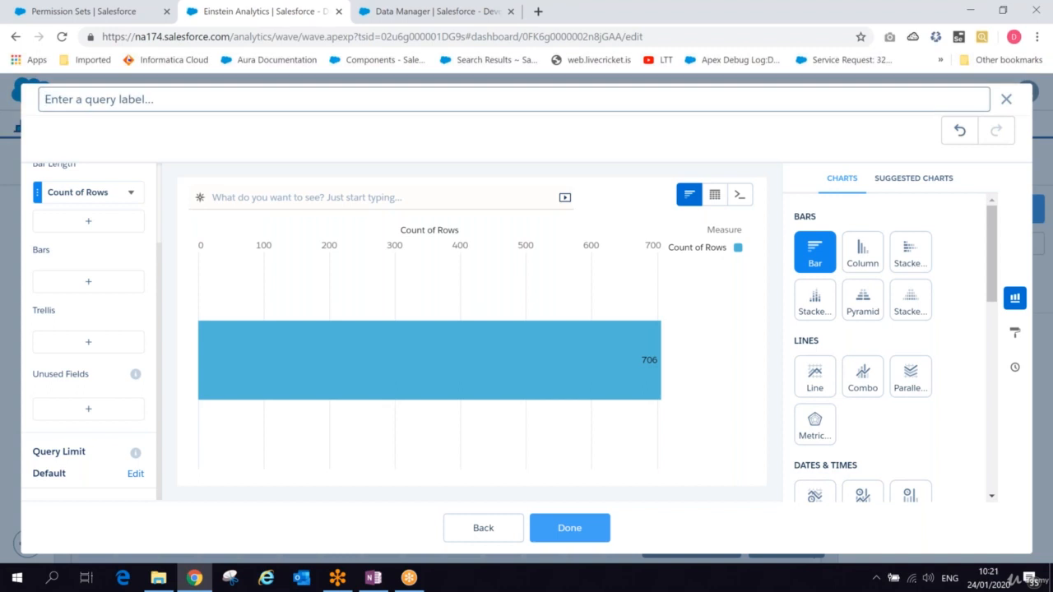
pyautogui.write('No Of Ro')
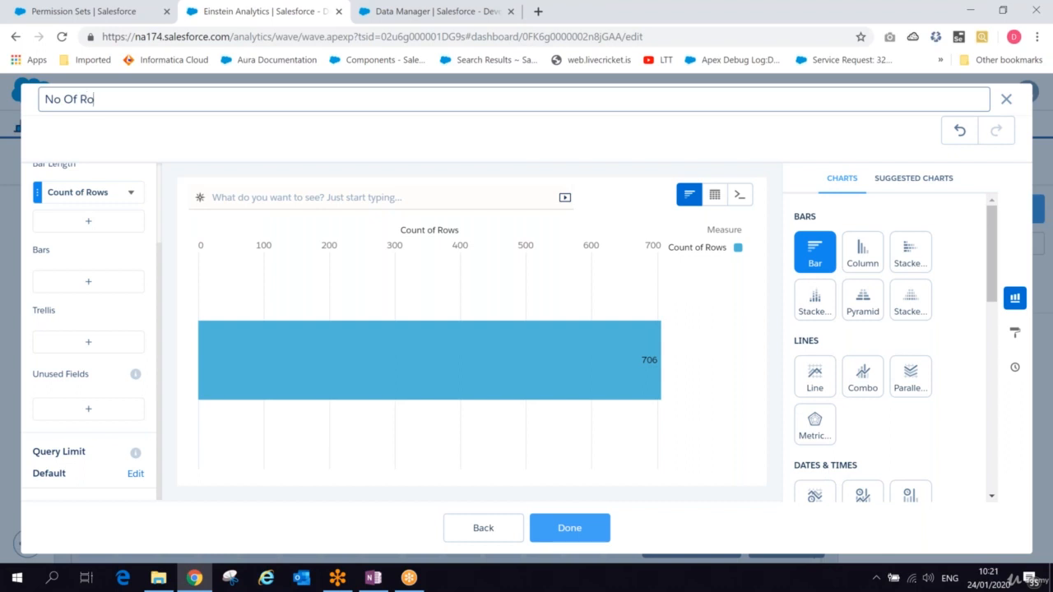
pyautogui.write('ws')
pyautogui.write('Step1 ')
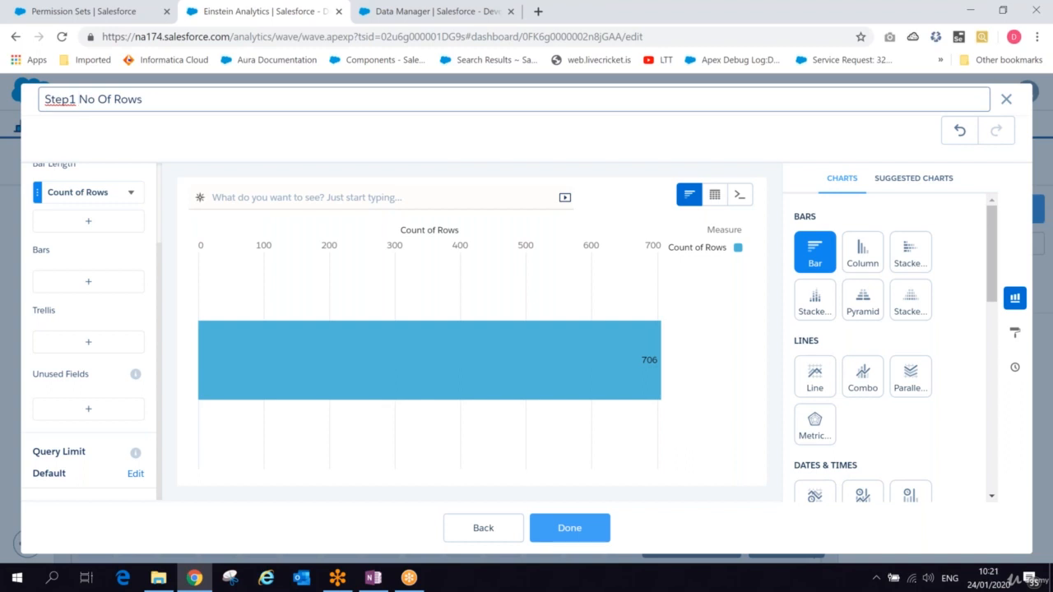
pyautogui.write('-')
pyautogui.click(591, 535)
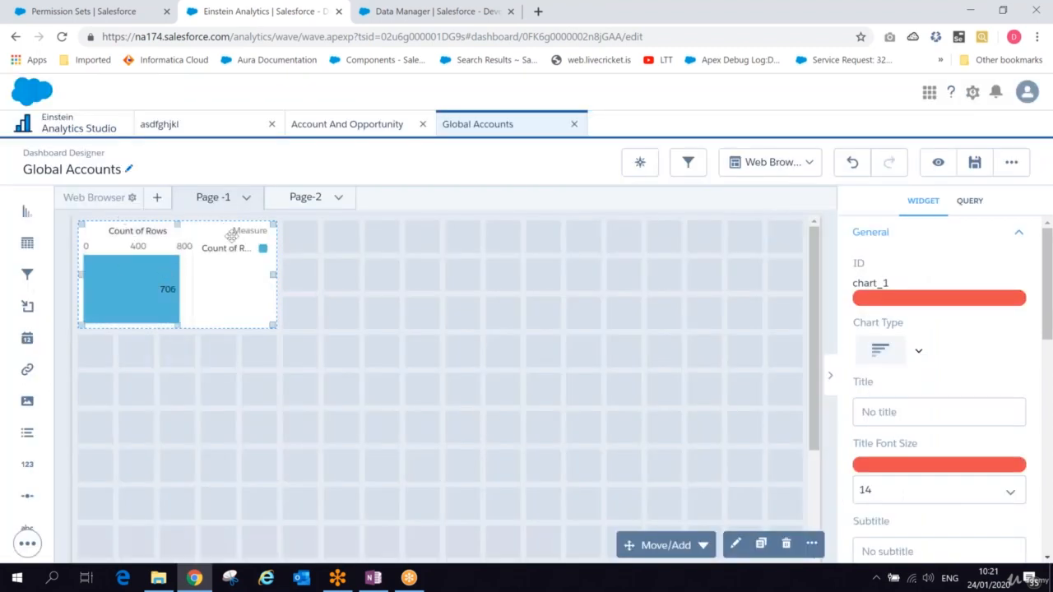
# Step: Reopen the chart widget's query for editing and add the average of Amount as a second Bar Length measure
pyautogui.moveTo(111, 290); pyautogui.dragTo(111, 290)
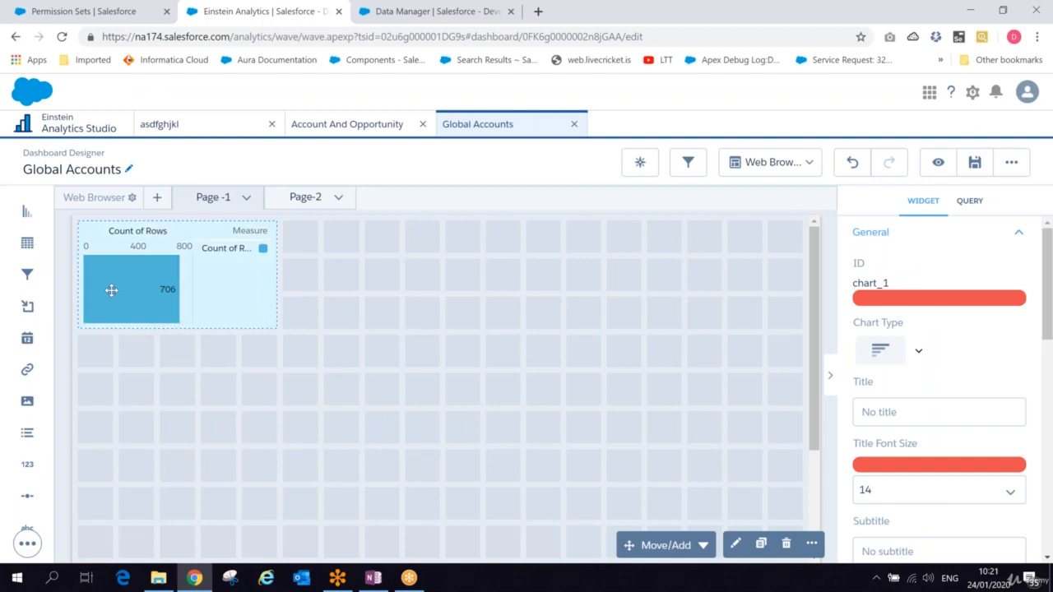
pyautogui.doubleClick(111, 291)
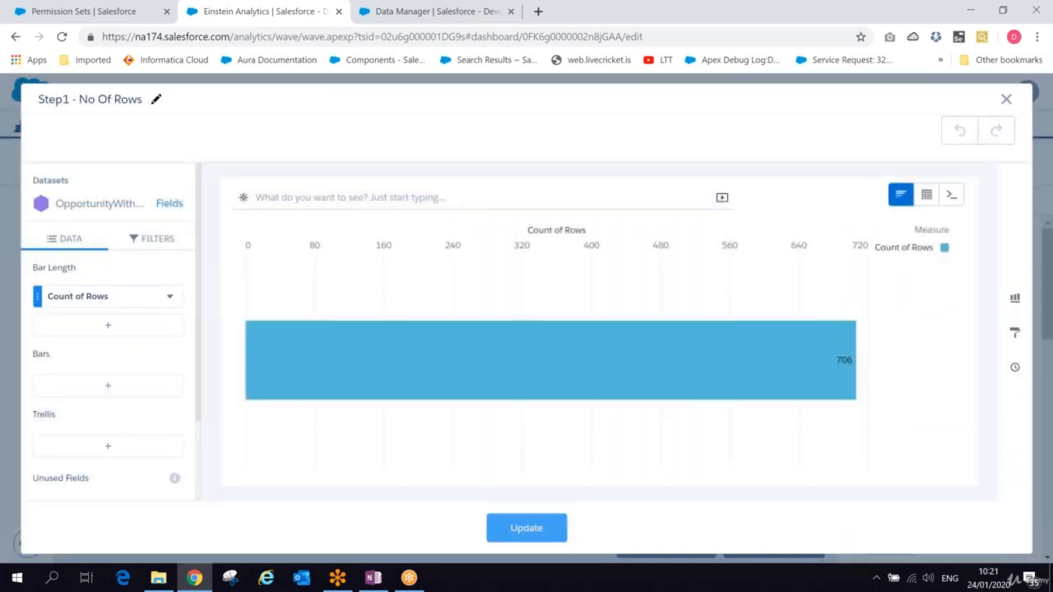
pyautogui.click(110, 329)
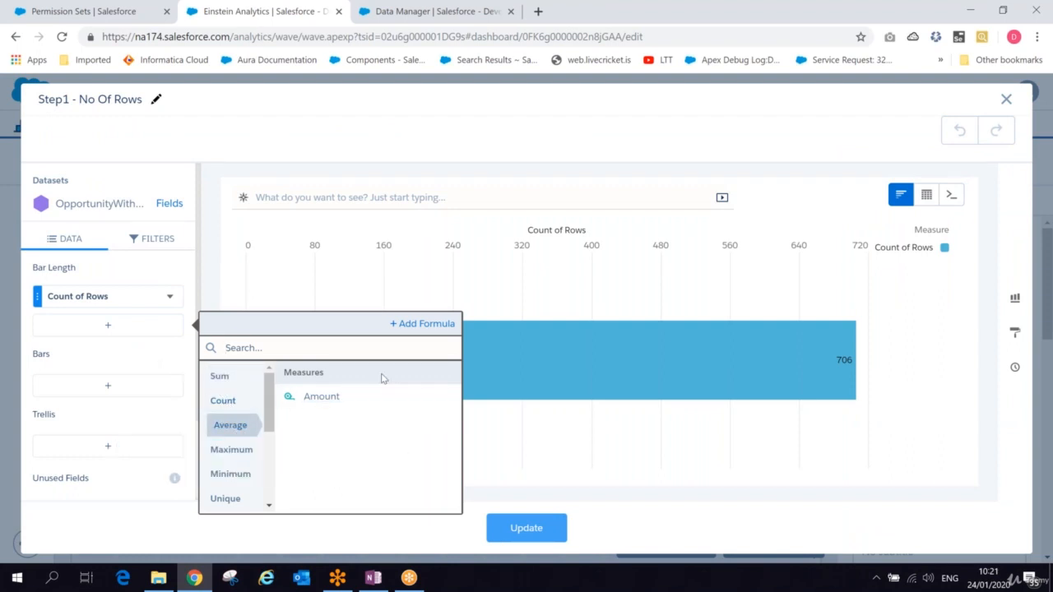
pyautogui.click(319, 396)
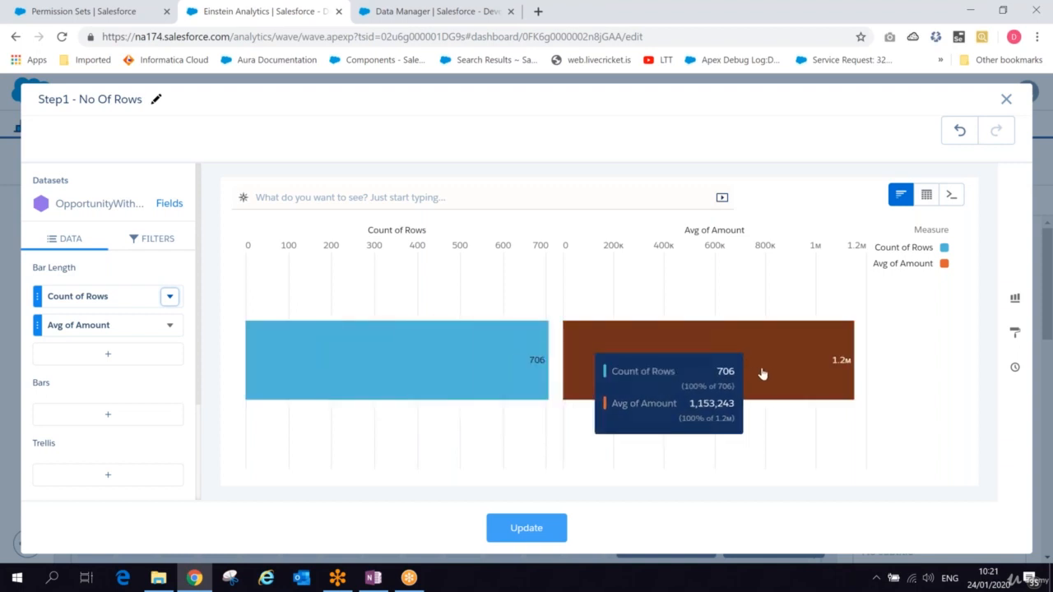
# Step: Try the Column, Stacked Column, Pyramid, Stacked Pyramid and Stacked Bar chart types on the two-measure query
pyautogui.click(1015, 299)
pyautogui.click(855, 262)
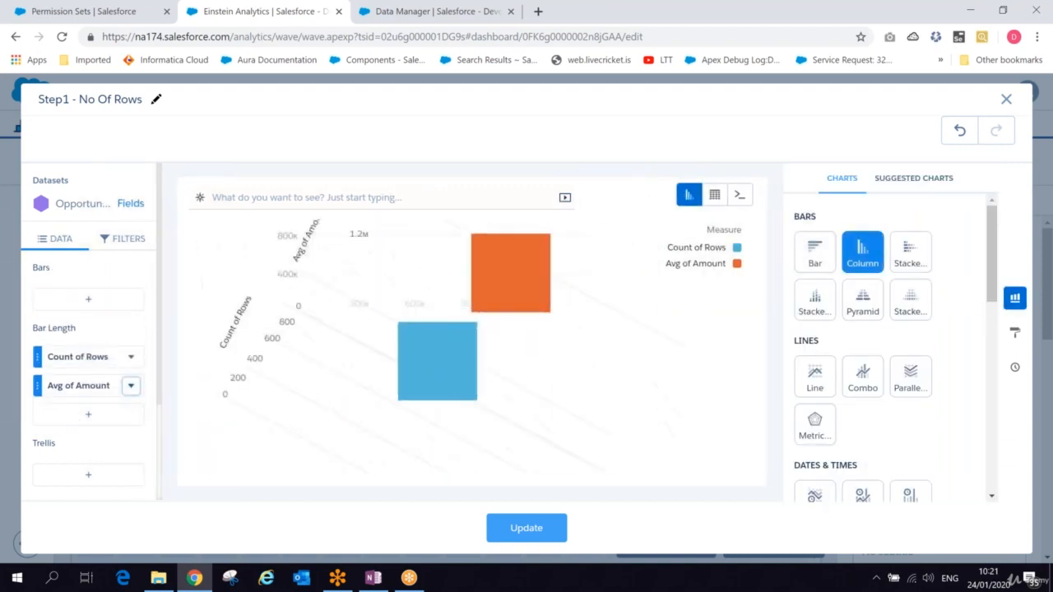
pyautogui.click(814, 301)
pyautogui.click(862, 300)
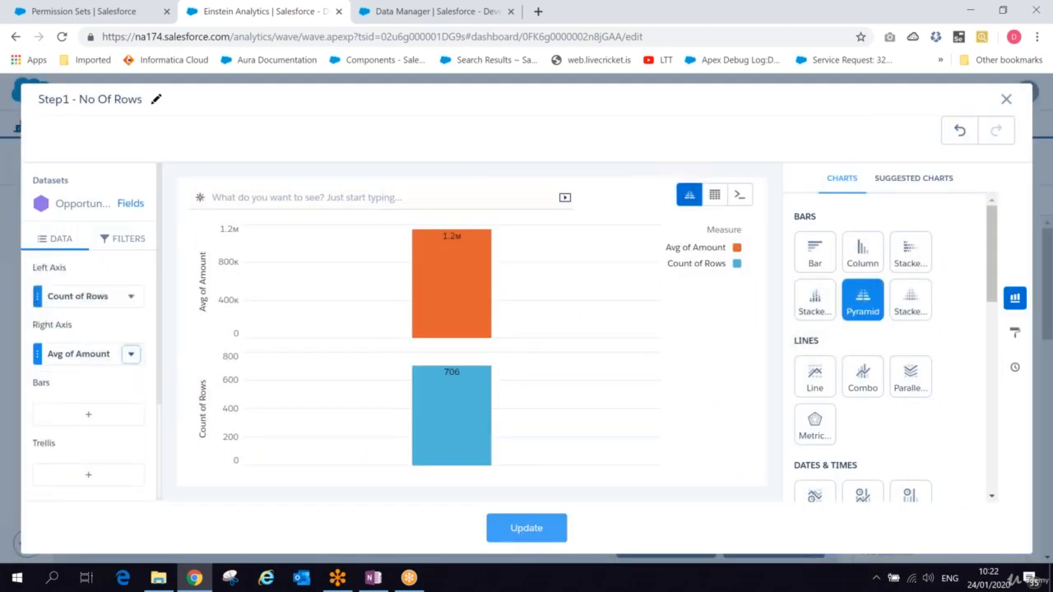
pyautogui.click(910, 298)
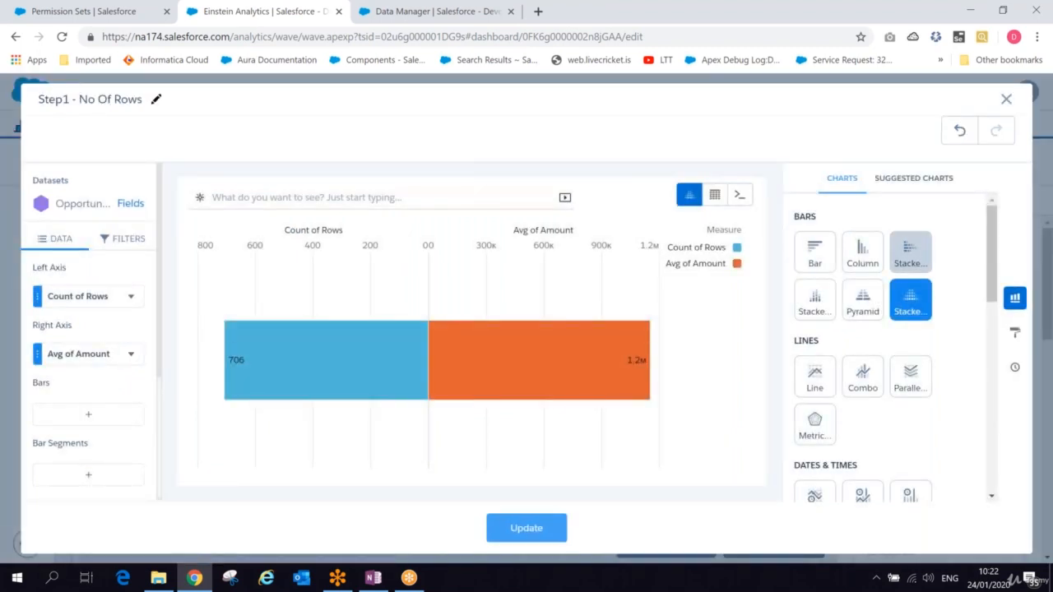
pyautogui.click(910, 253)
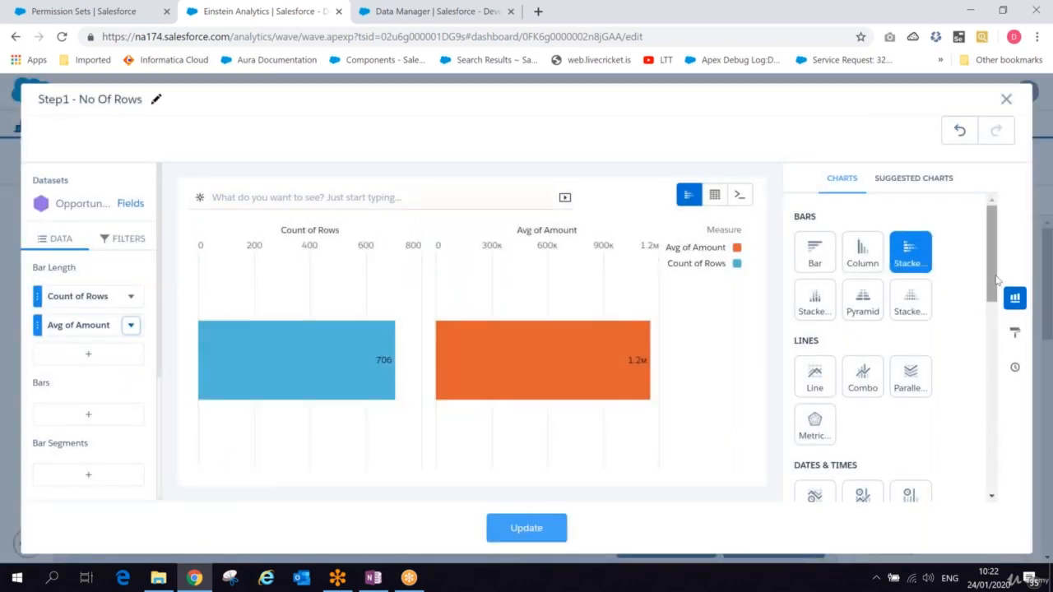
# Step: Try the Donut, Scatter Plot and vertical dot plot chart types from the Circles & Dots group
pyautogui.scroll(-3, 995, 356)
pyautogui.scroll(-2, 995, 356)
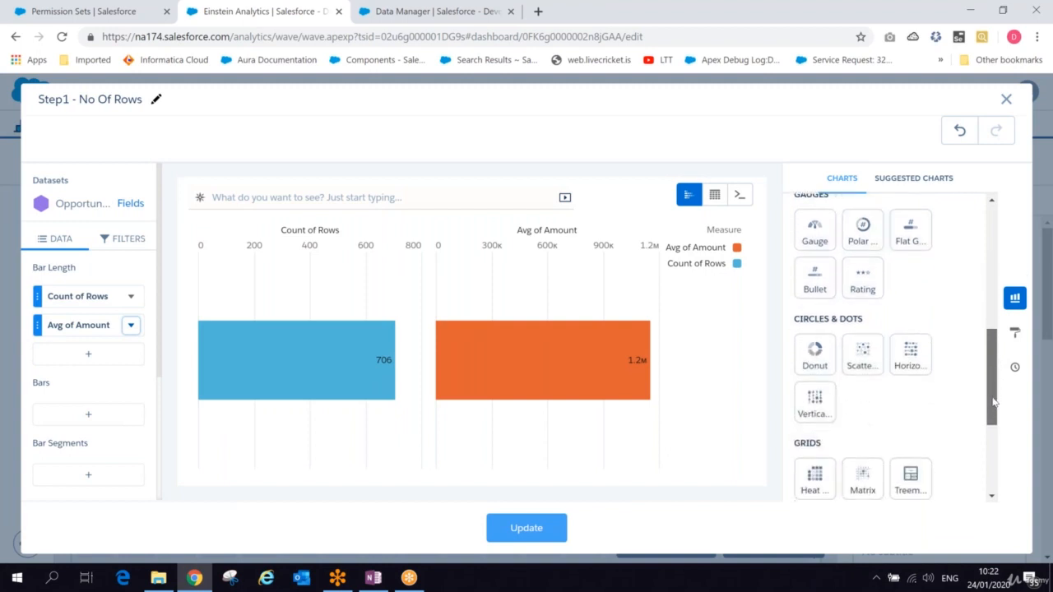
pyautogui.click(823, 372)
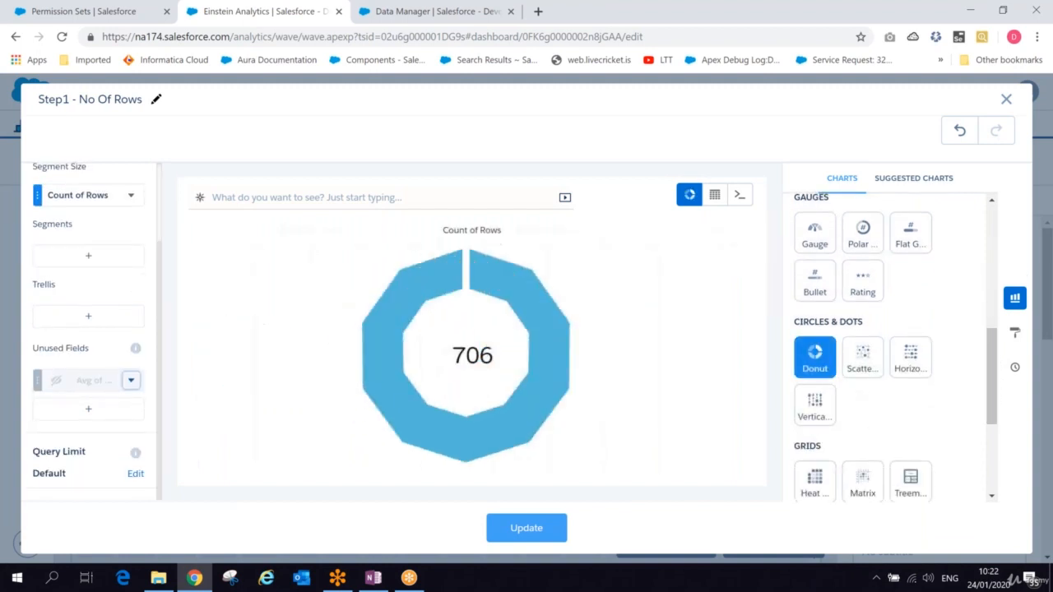
pyautogui.click(869, 375)
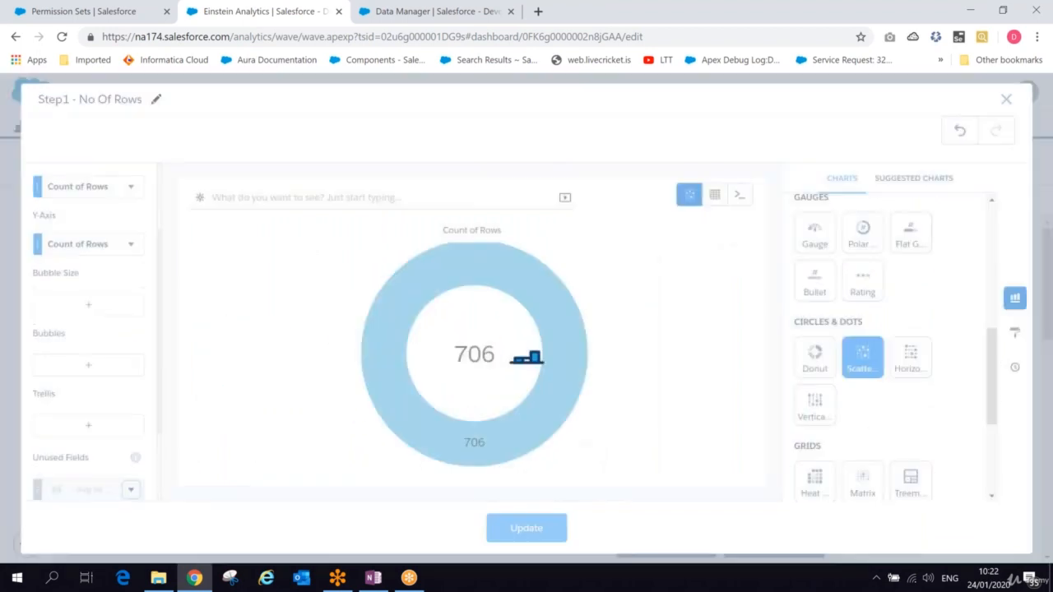
pyautogui.click(814, 405)
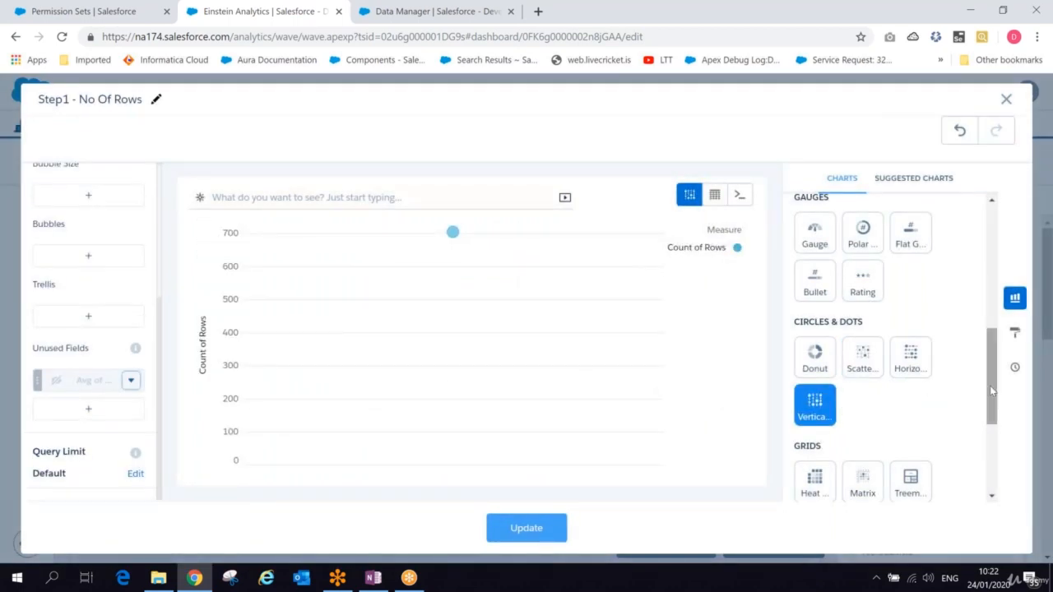
# Step: Set the chart type to Column, add the sum of Amount as a Bar Length measure, and update the chart widget
pyautogui.moveTo(990, 385); pyautogui.dragTo(971, 246)
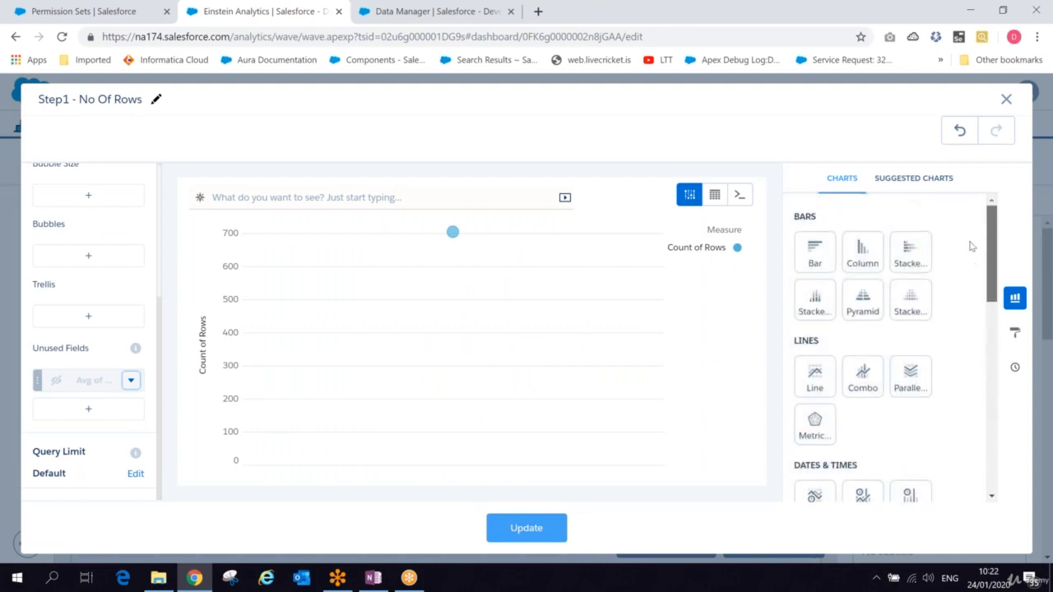
pyautogui.click(862, 251)
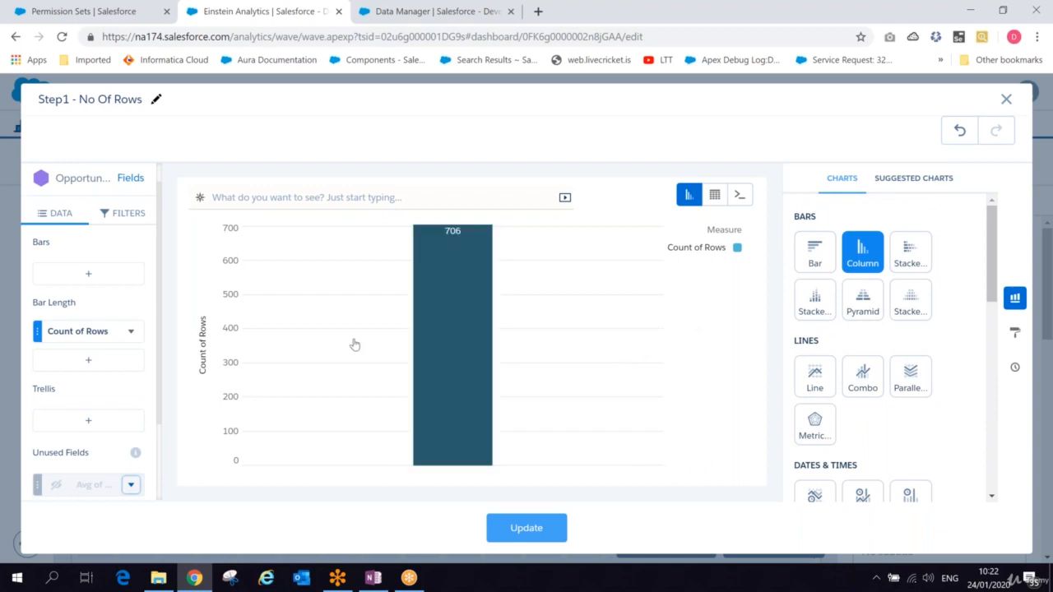
pyautogui.click(88, 360)
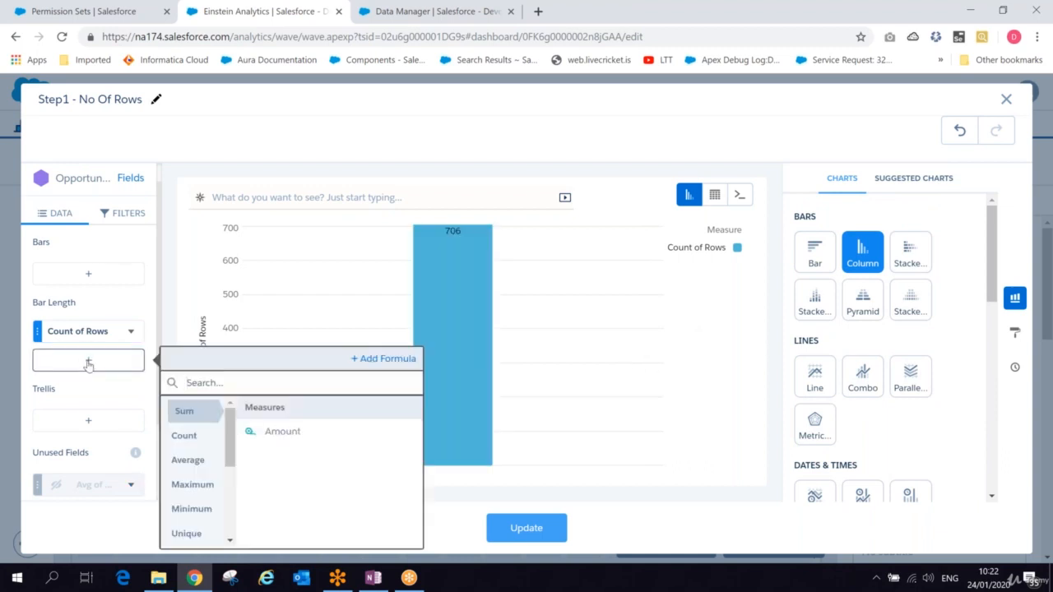
pyautogui.click(282, 432)
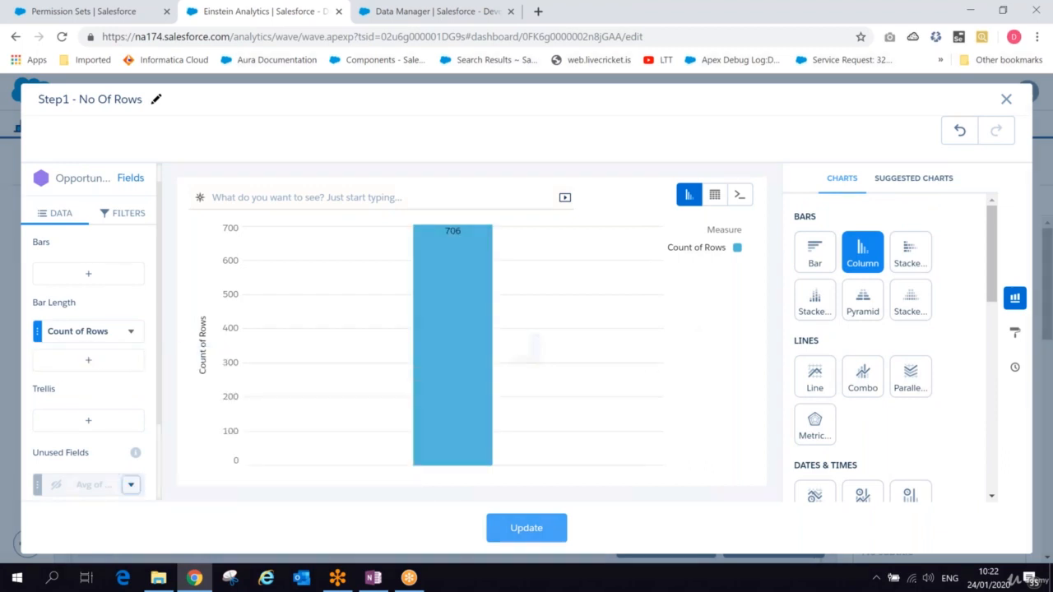
pyautogui.click(527, 529)
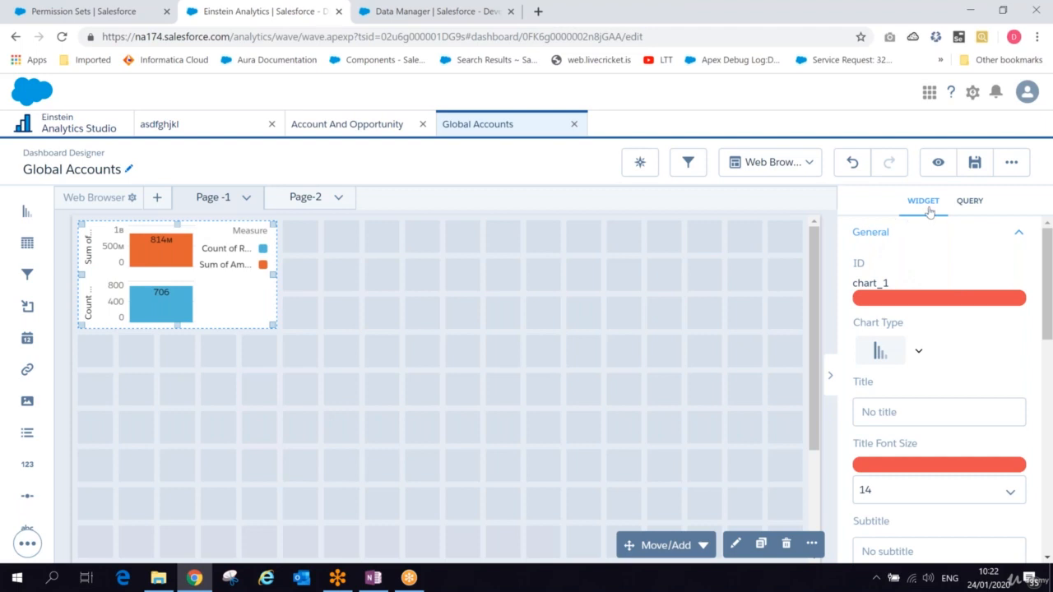
# Step: Examine the chart widget's available chart types and general settings, plus the properties of its query
pyautogui.click(919, 352)
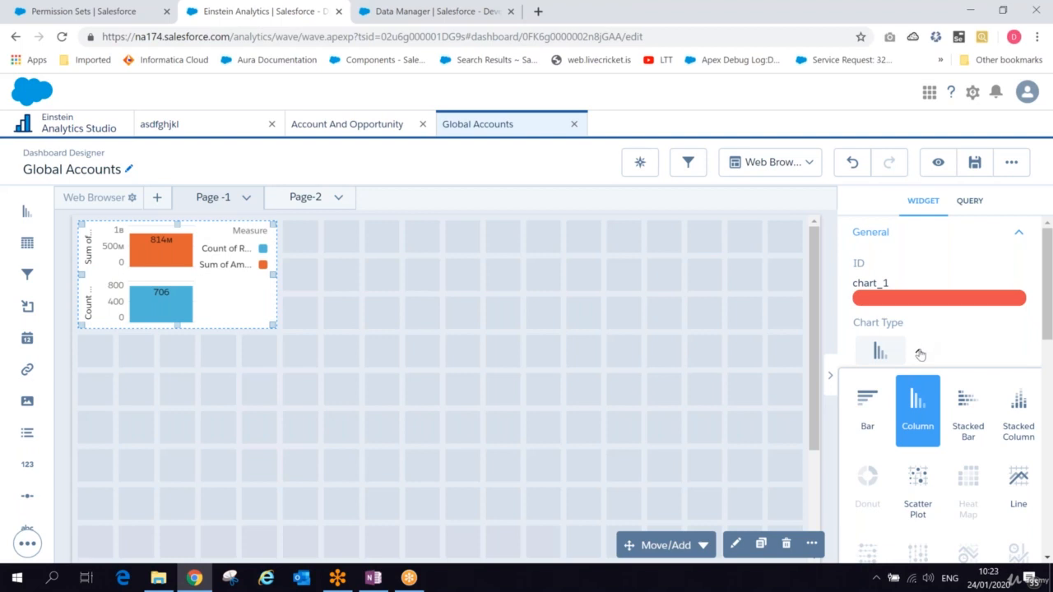
pyautogui.click(919, 352)
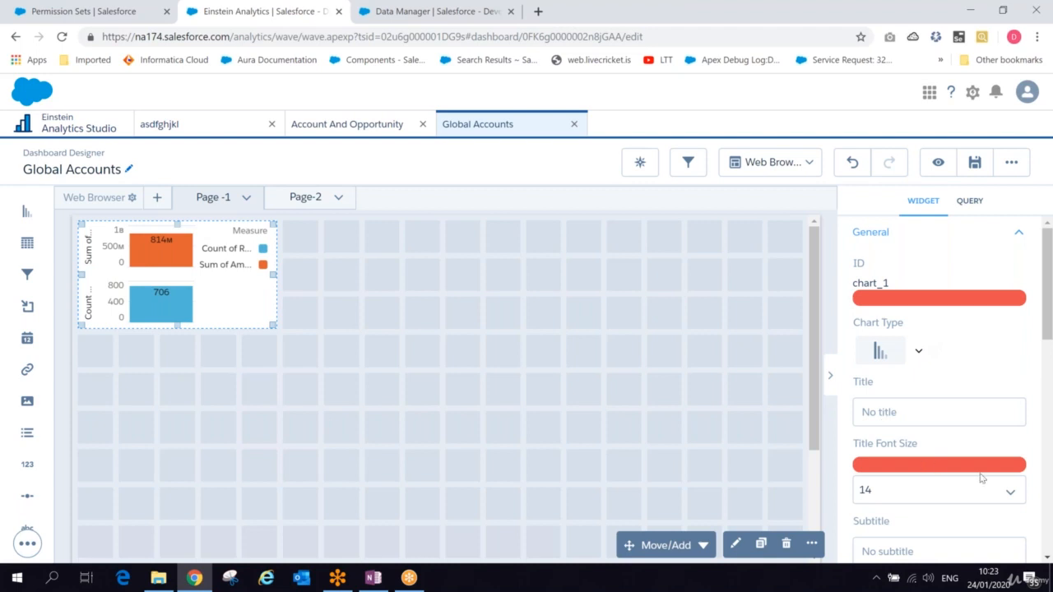
pyautogui.moveTo(1047, 323)
pyautogui.mouseDown()
pyautogui.moveTo(1048, 548)
pyautogui.moveTo(1048, 322)
pyautogui.mouseUp()
pyautogui.click(979, 203)
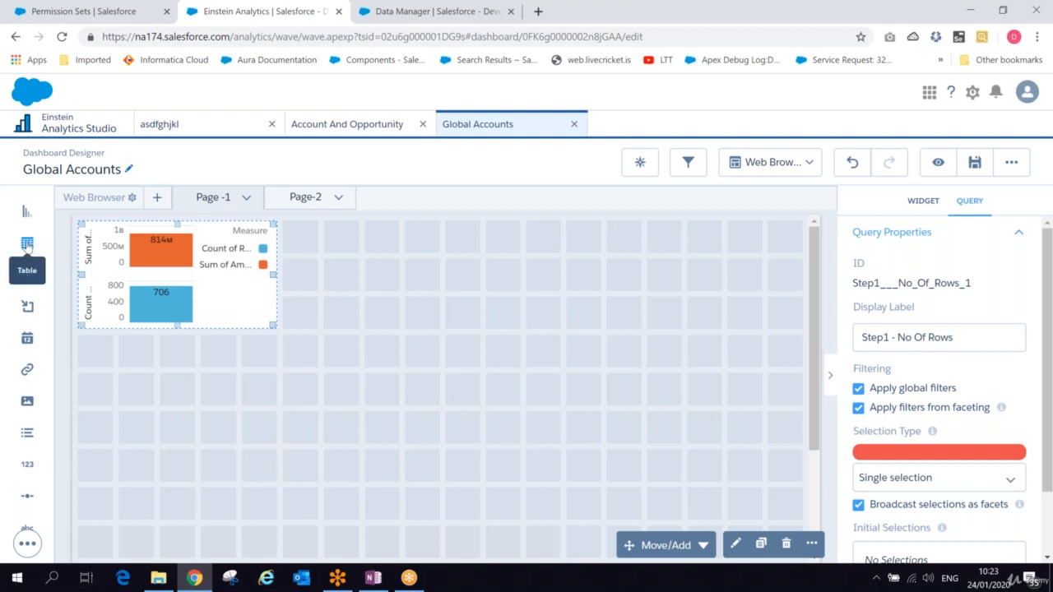
# Step: Place a table widget below the chart on Page -1
pyautogui.moveTo(27, 244); pyautogui.dragTo(145, 418)
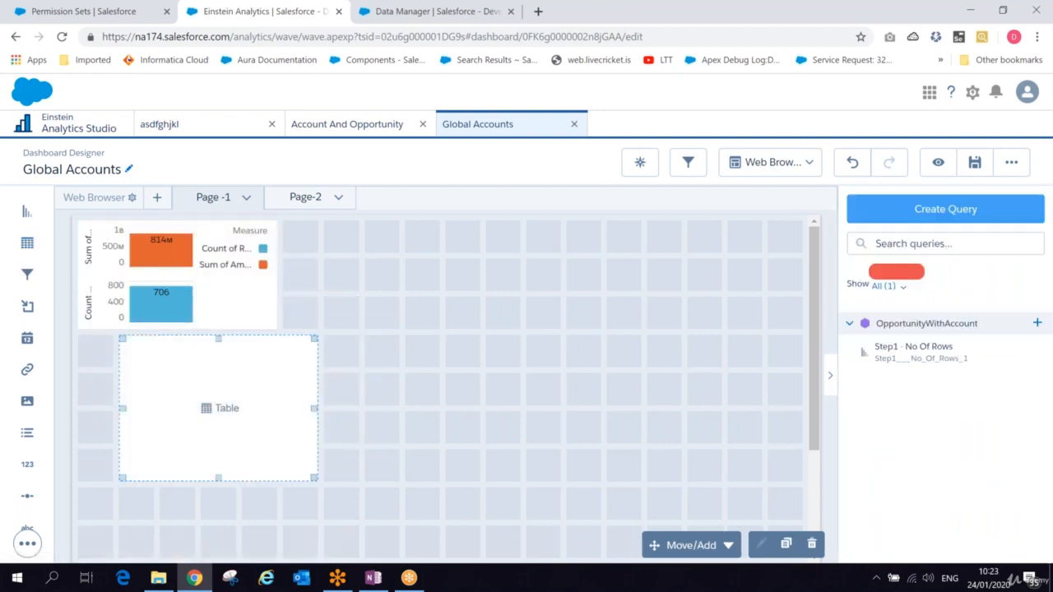
pyautogui.click(228, 412)
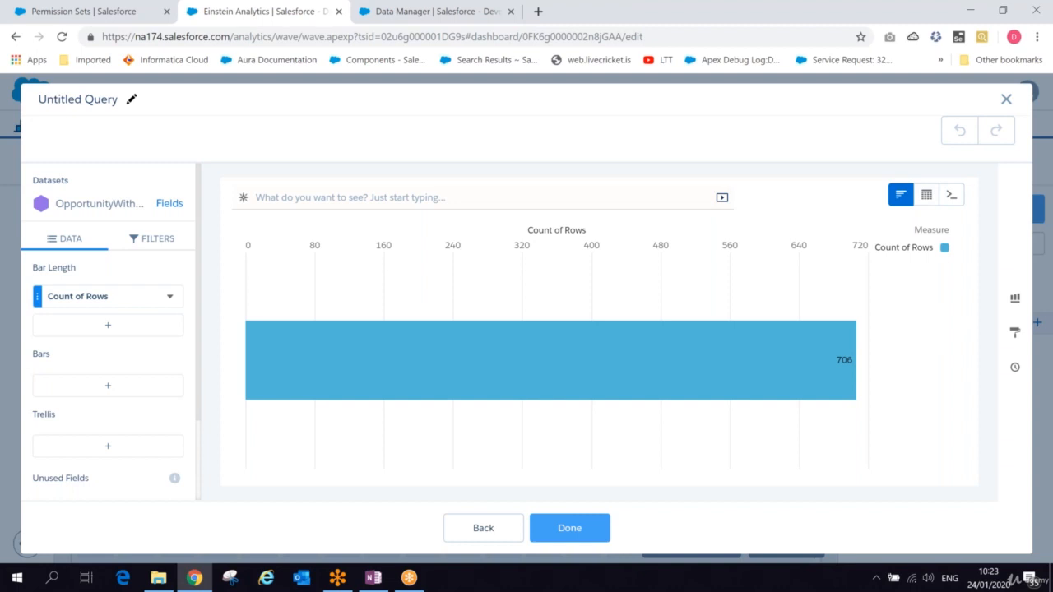
pyautogui.click(492, 545)
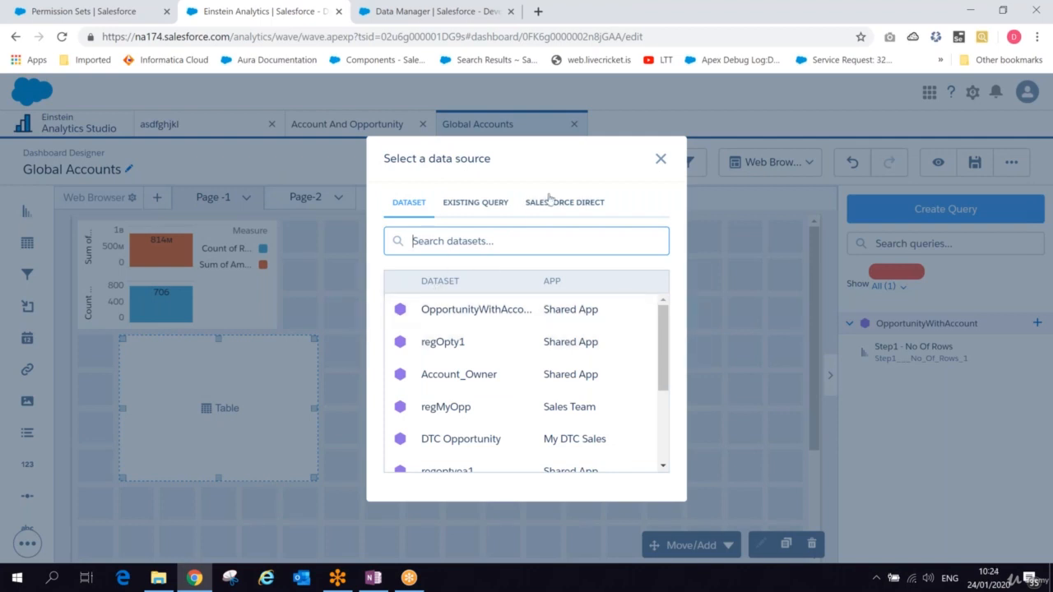
pyautogui.click(659, 159)
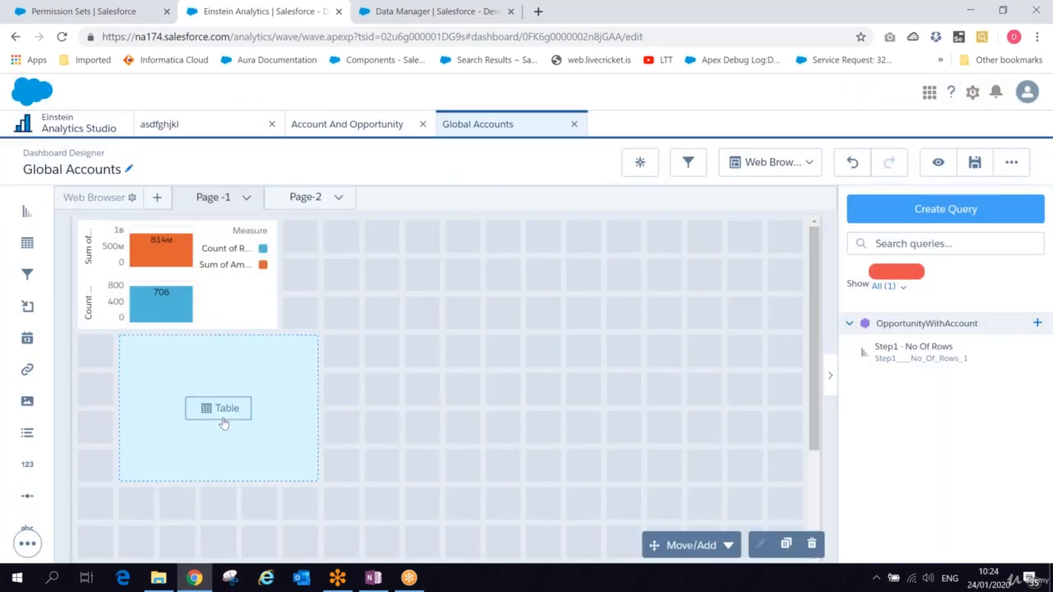
pyautogui.click(223, 422)
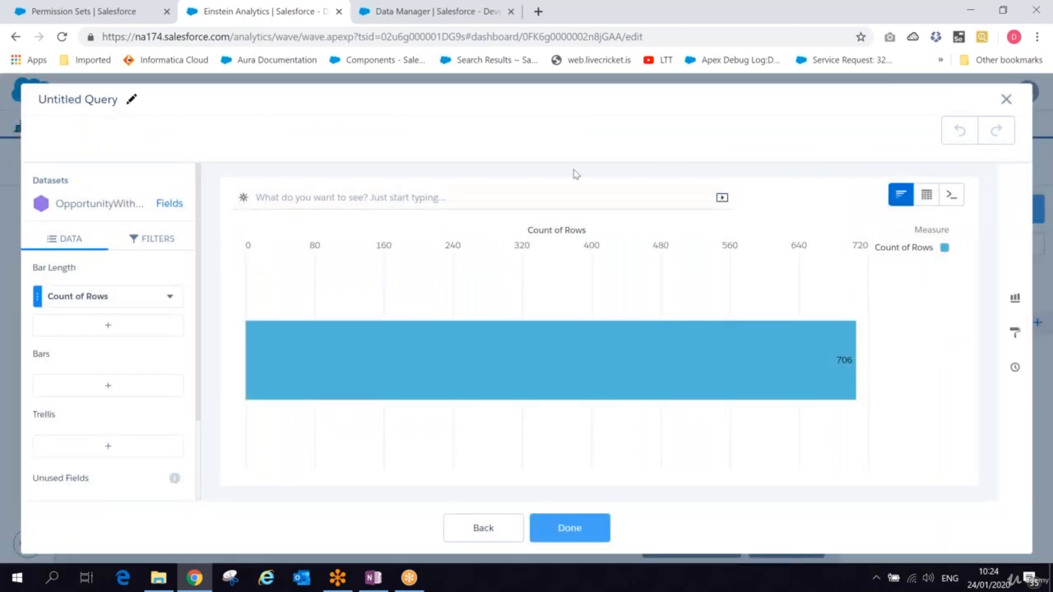
pyautogui.click(465, 527)
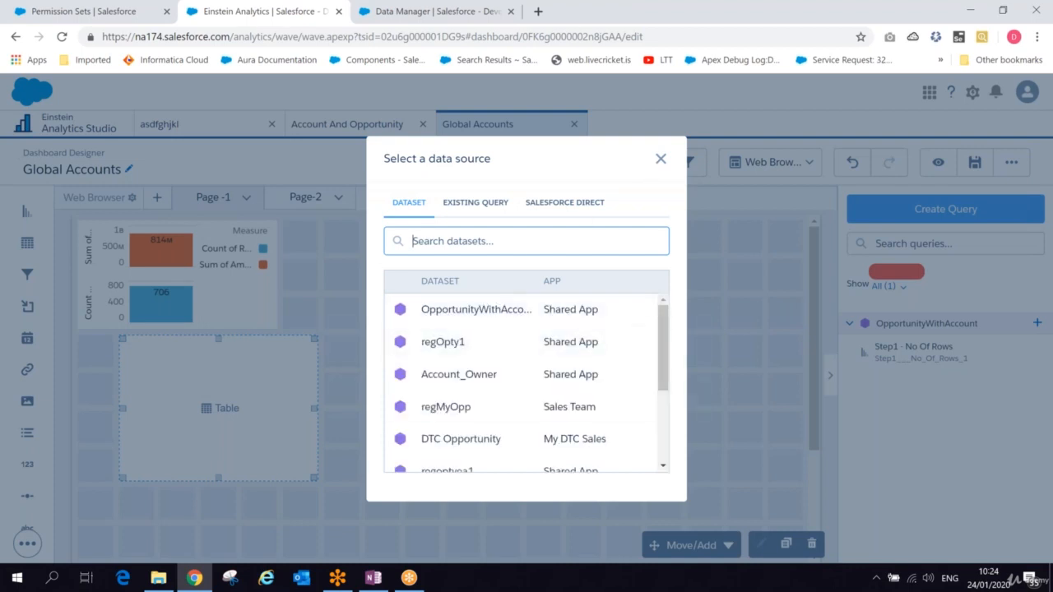
pyautogui.click(660, 159)
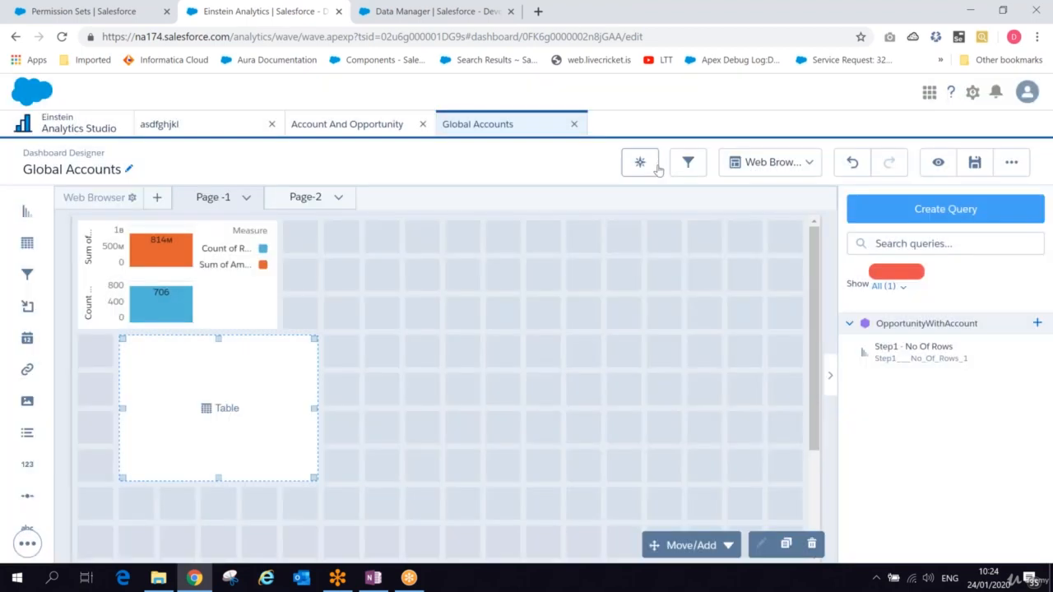
# Step: Start the table widget's query from the OpportunityWithAccount dataset and label it "Step2- Record Details"
pyautogui.click(220, 406)
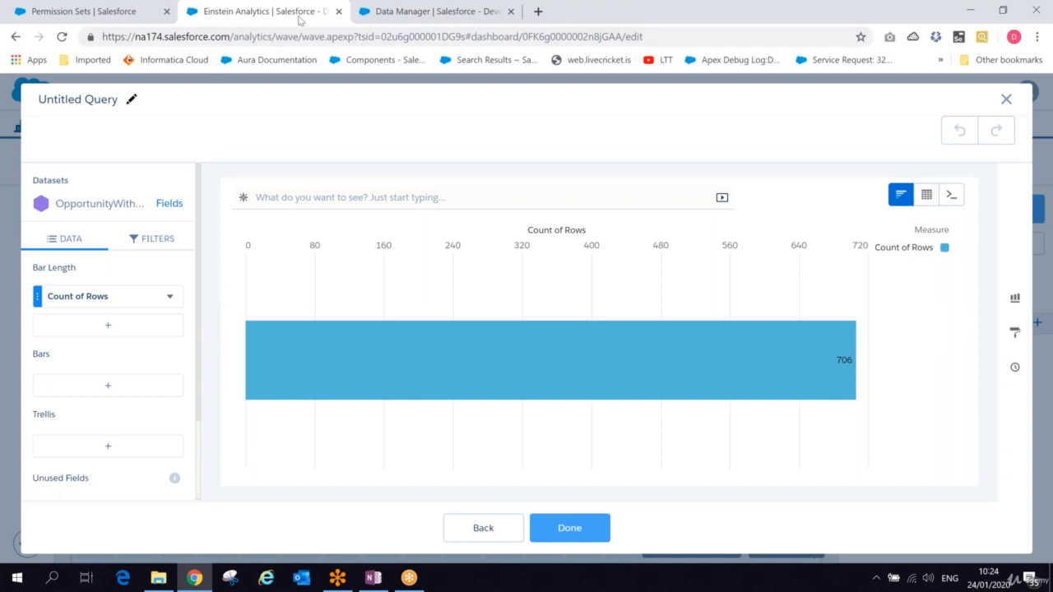
pyautogui.click(130, 100)
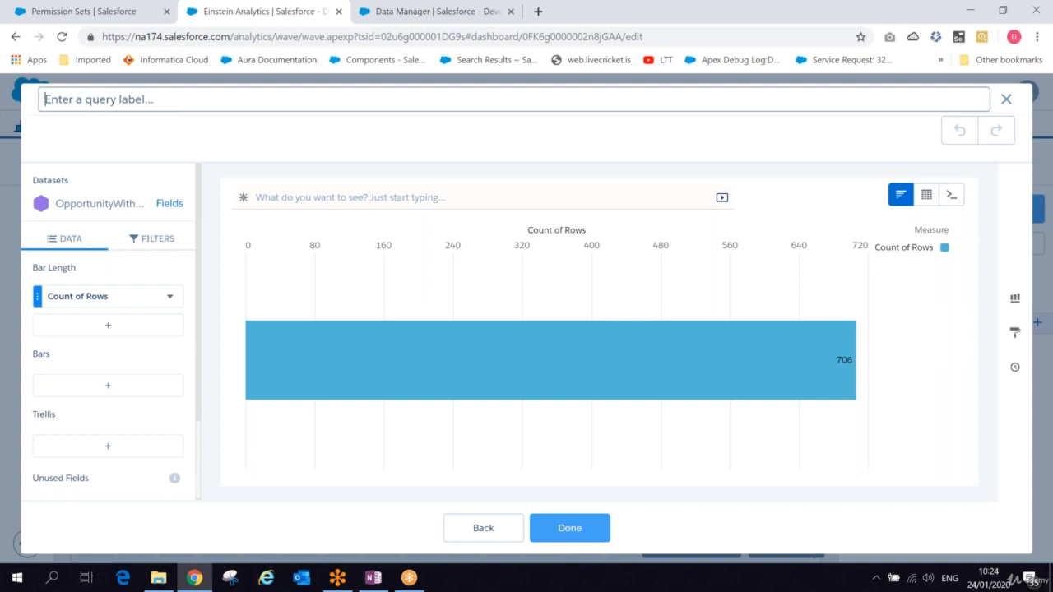
pyautogui.write('Step')
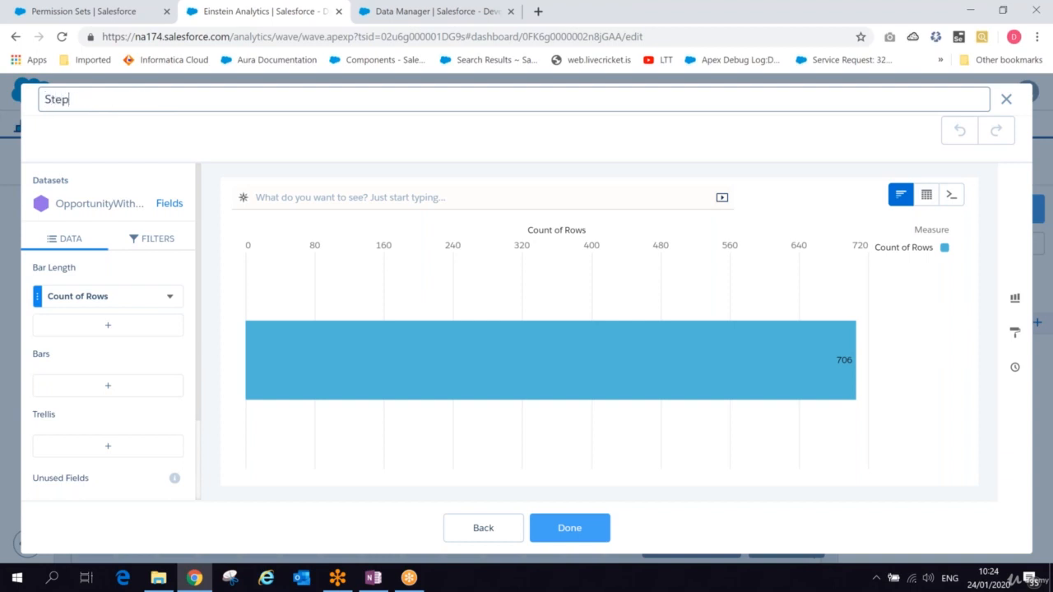
pyautogui.write('2- Record Details')
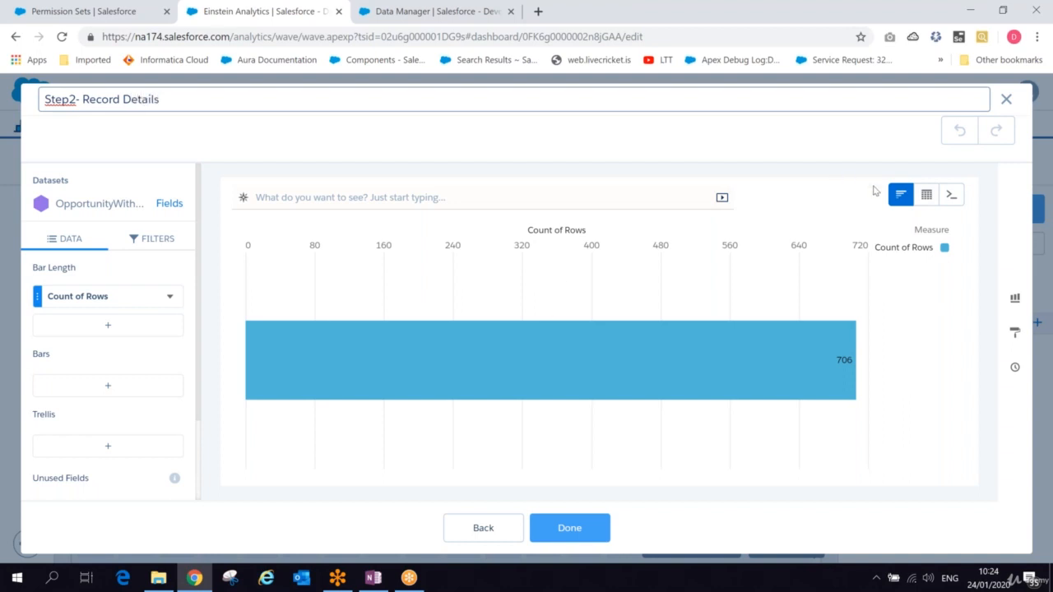
# Step: Switch the query to a table of individual records and sort it by Account ID in descending order
pyautogui.click(925, 197)
pyautogui.click(765, 247)
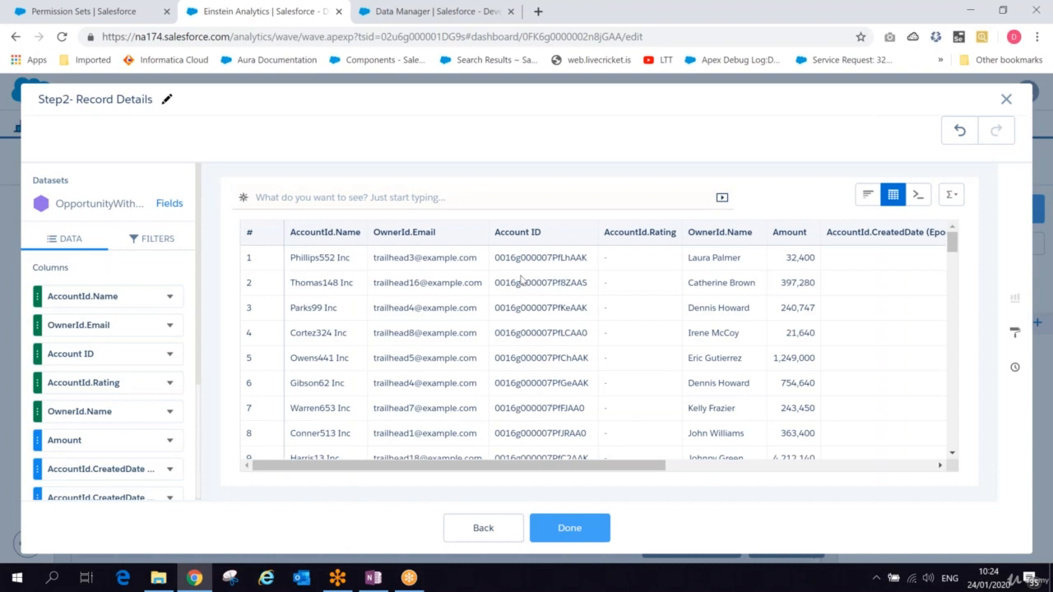
pyautogui.click(572, 238)
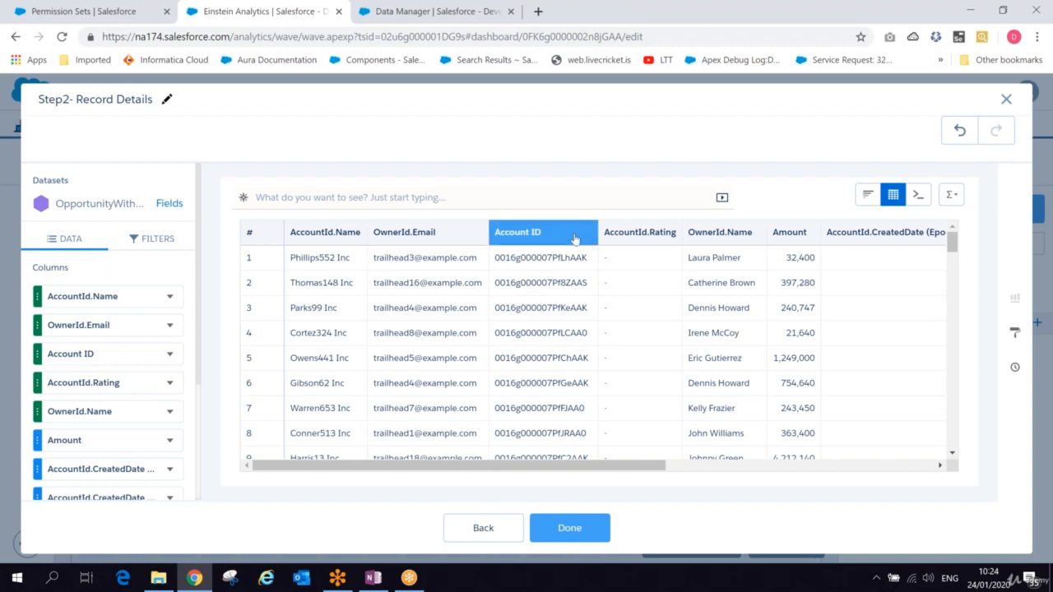
# Step: Delete the Account ID column from the Step2- Record Details query
pyautogui.scroll(-3, 155, 369)
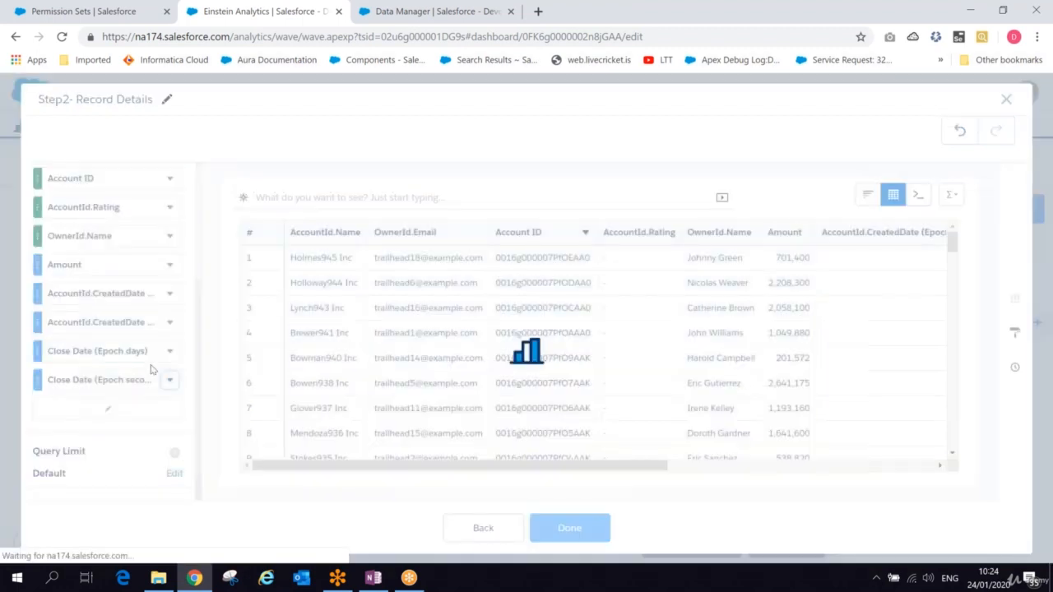
pyautogui.click(169, 179)
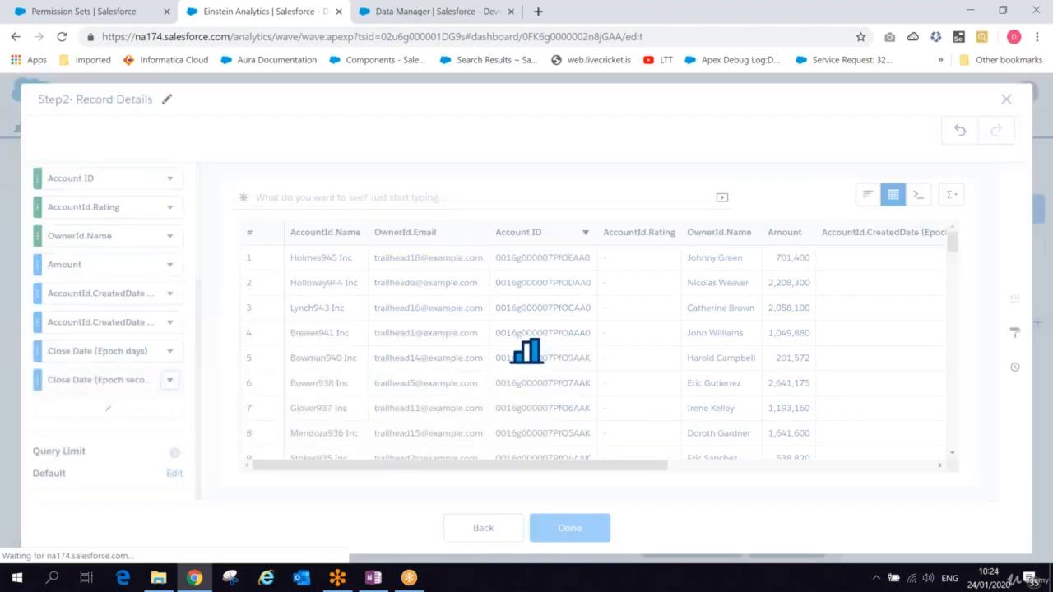
pyautogui.moveTo(196, 421); pyautogui.dragTo(206, 329)
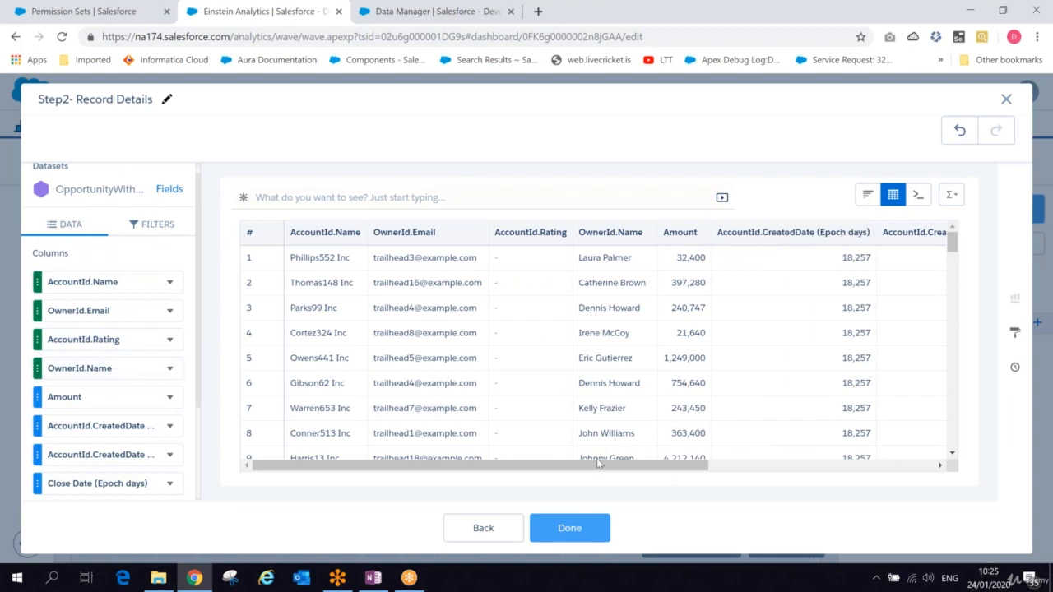
# Step: Review the query's records, filters and AccountId.Rating column options, and apply the finished query to the table widget
pyautogui.scroll(-6, 596, 458)
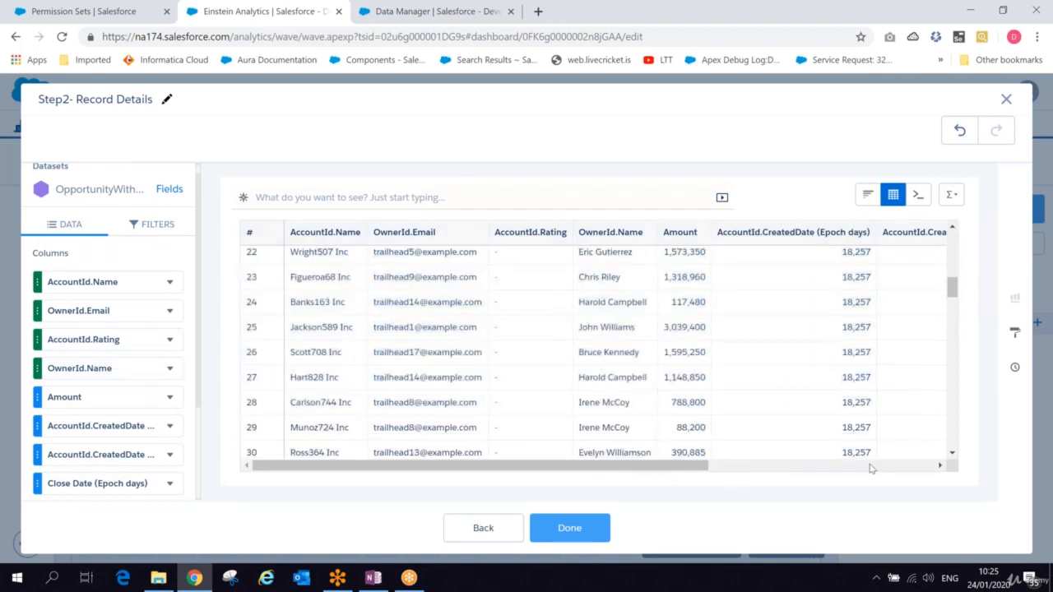
pyautogui.moveTo(659, 466); pyautogui.dragTo(477, 507)
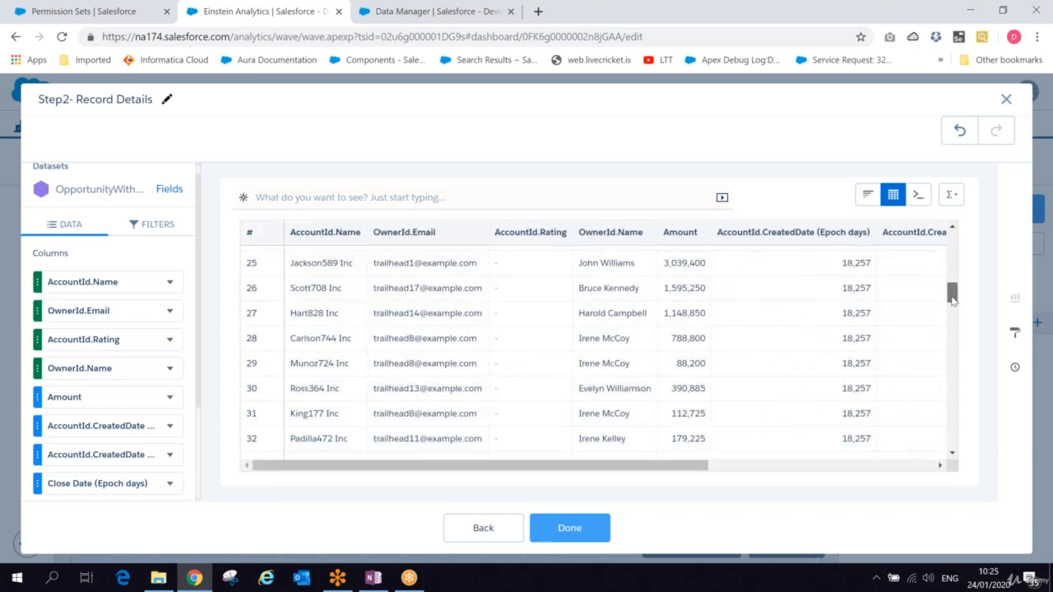
pyautogui.moveTo(952, 300); pyautogui.dragTo(950, 246)
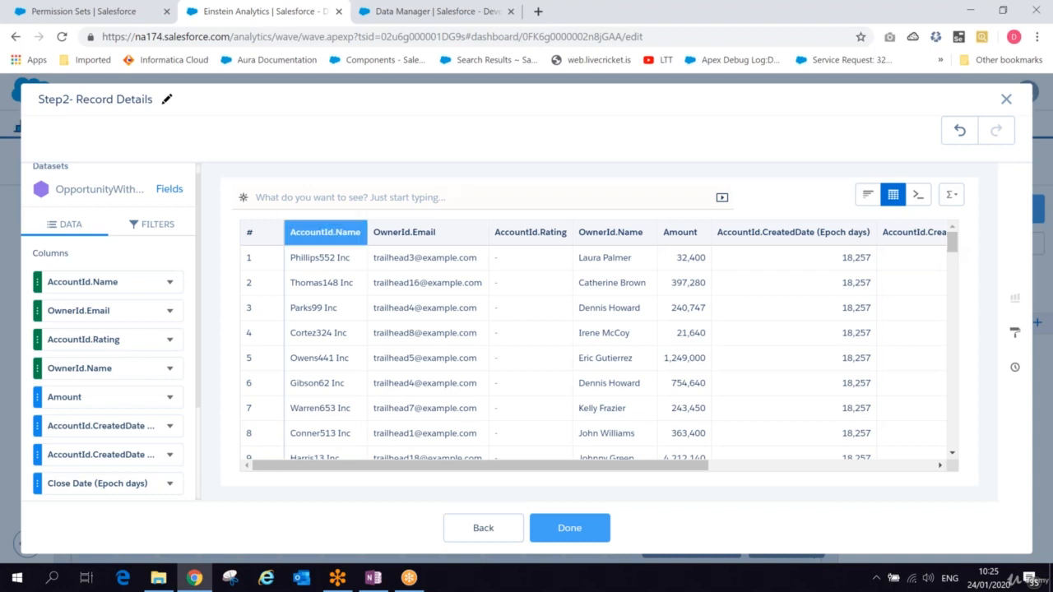
pyautogui.click(168, 229)
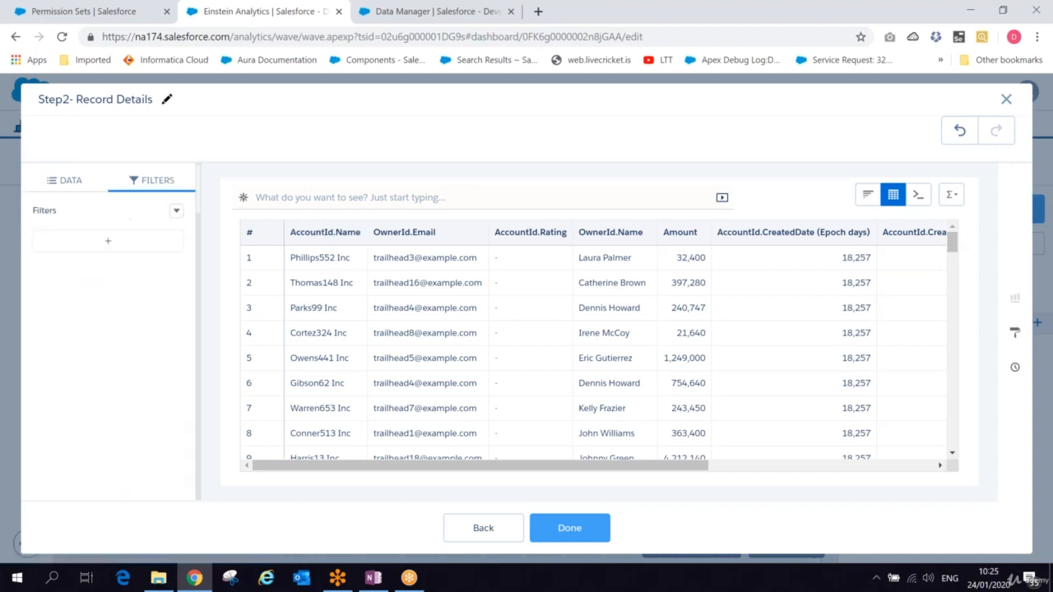
pyautogui.click(82, 182)
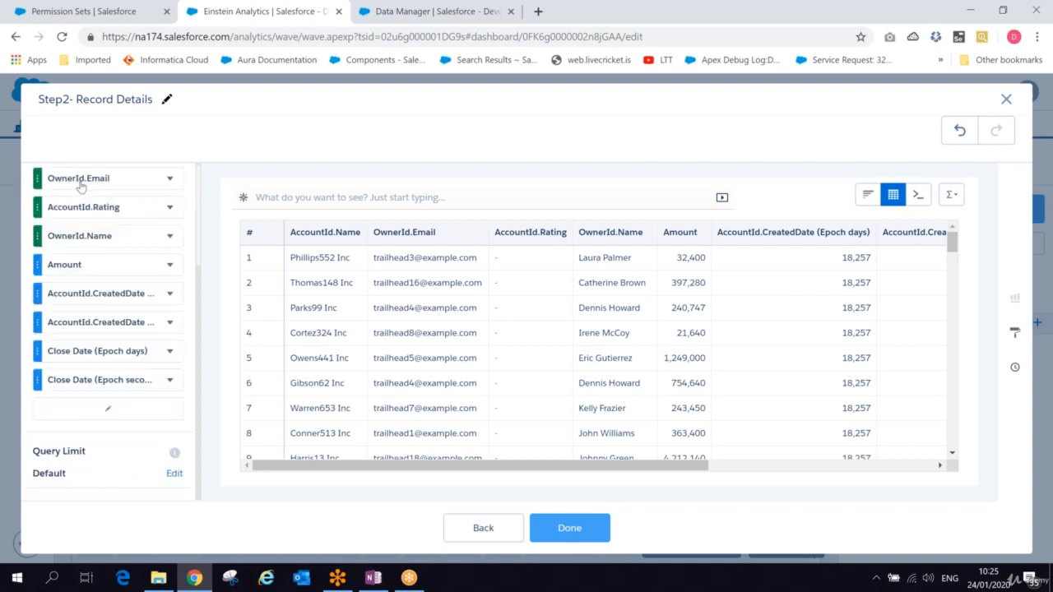
pyautogui.click(173, 209)
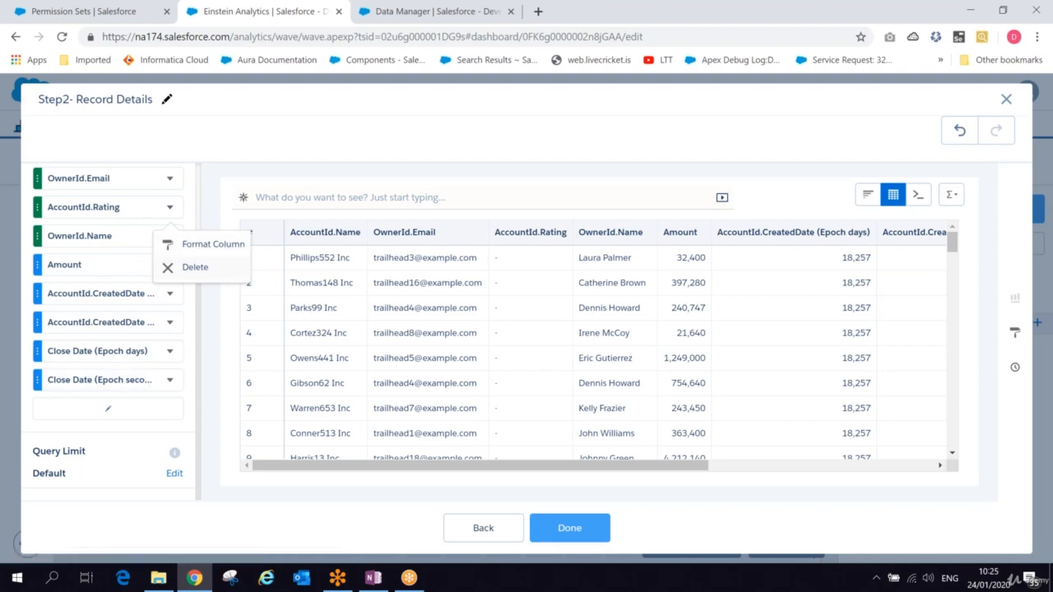
pyautogui.click(783, 172)
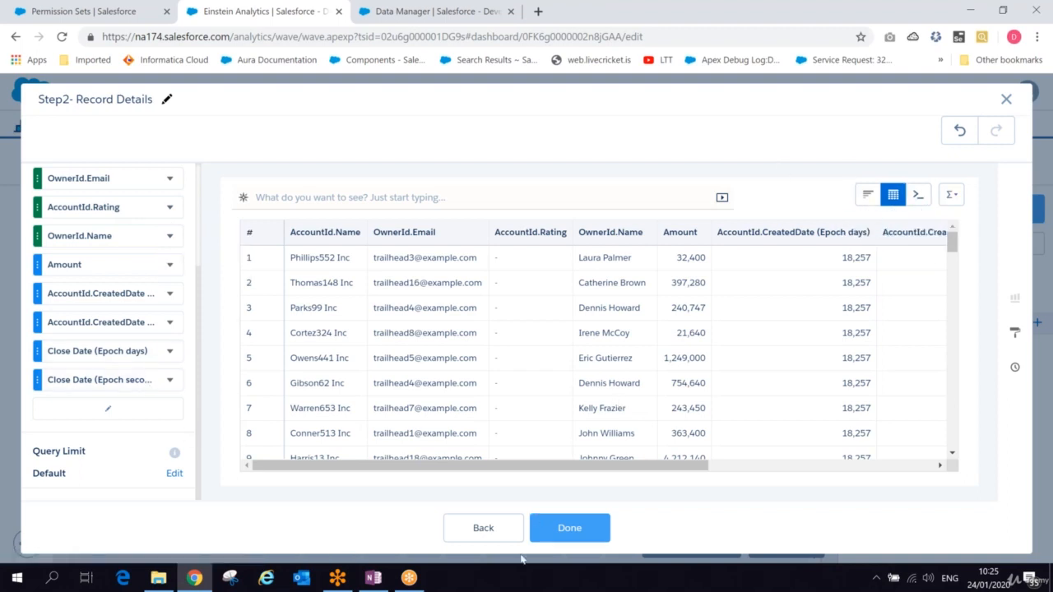
pyautogui.click(564, 535)
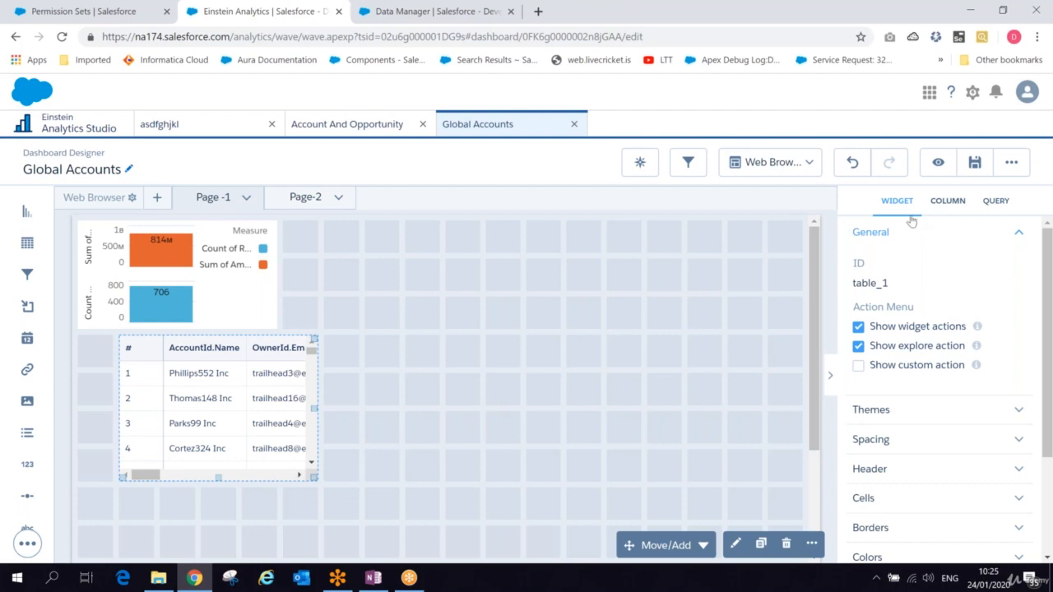
# Step: Examine the table widget's query properties and the column settings for Close Date (Epoch seconds)
pyautogui.click(997, 203)
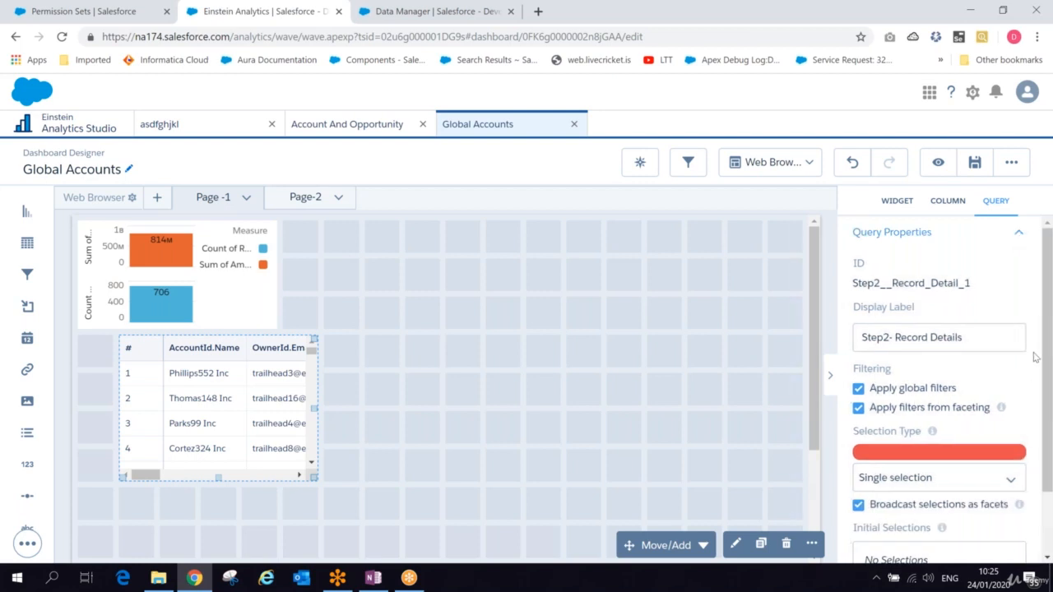
pyautogui.moveTo(1045, 362); pyautogui.dragTo(1042, 438)
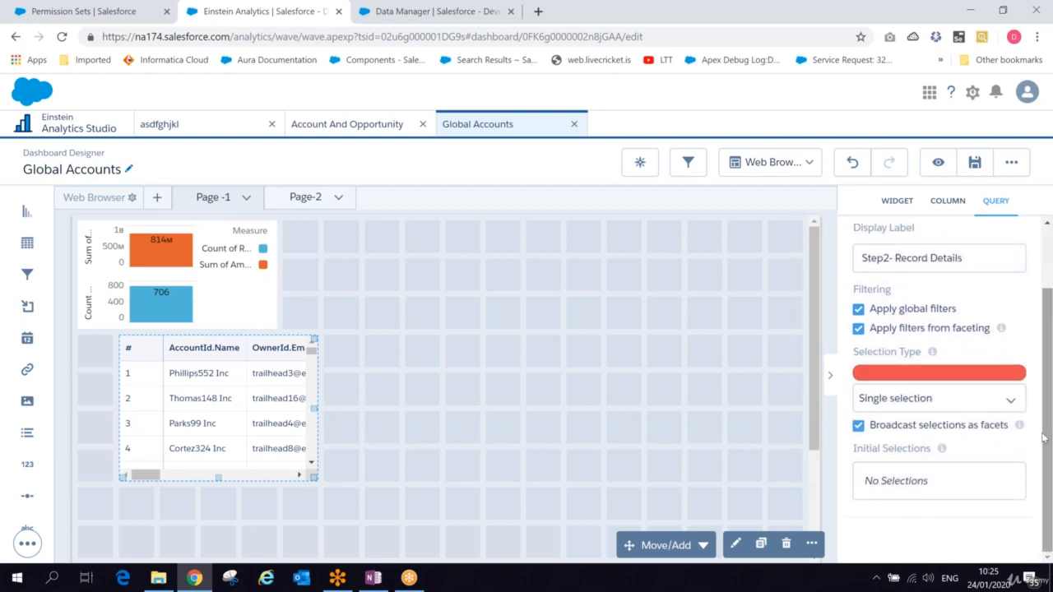
pyautogui.click(948, 205)
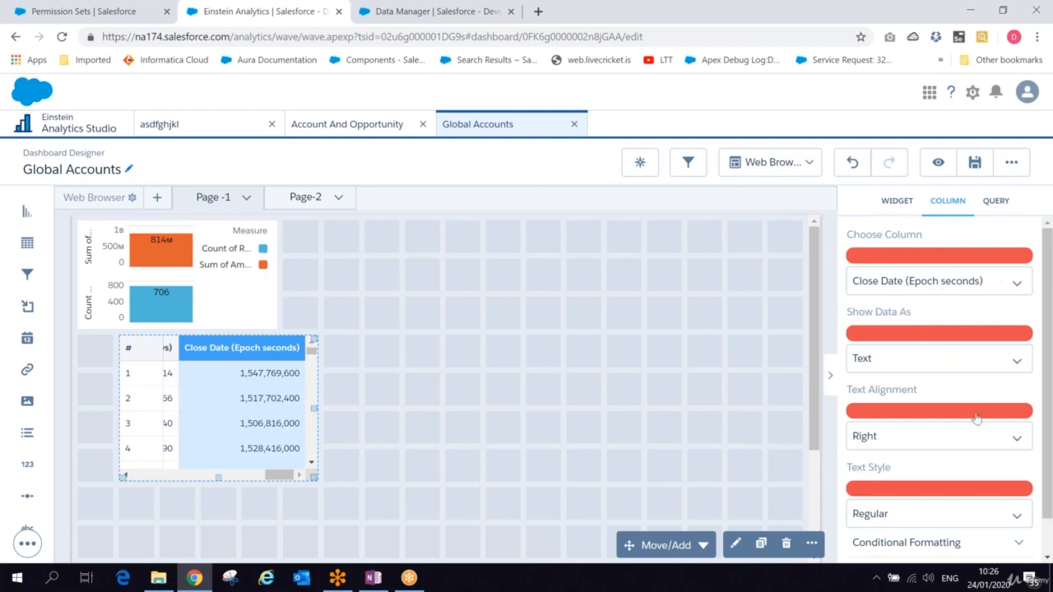
pyautogui.scroll(-1, 1050, 362)
pyautogui.scroll(1, 1051, 362)
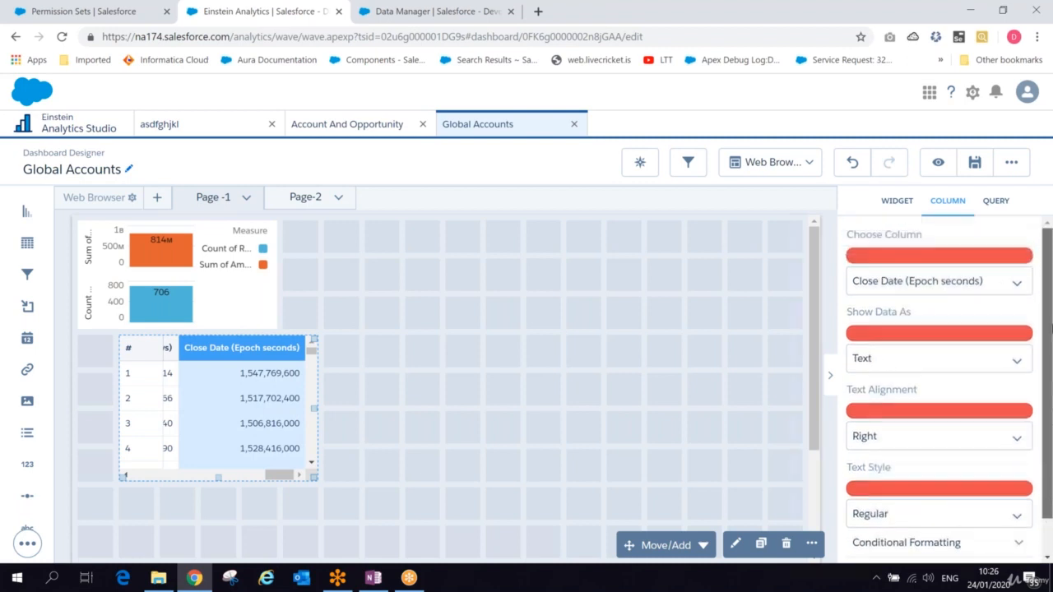
# Step: Preview the dark blue theme with black header on the table, and apply the theme with green header and banded rows
pyautogui.click(898, 204)
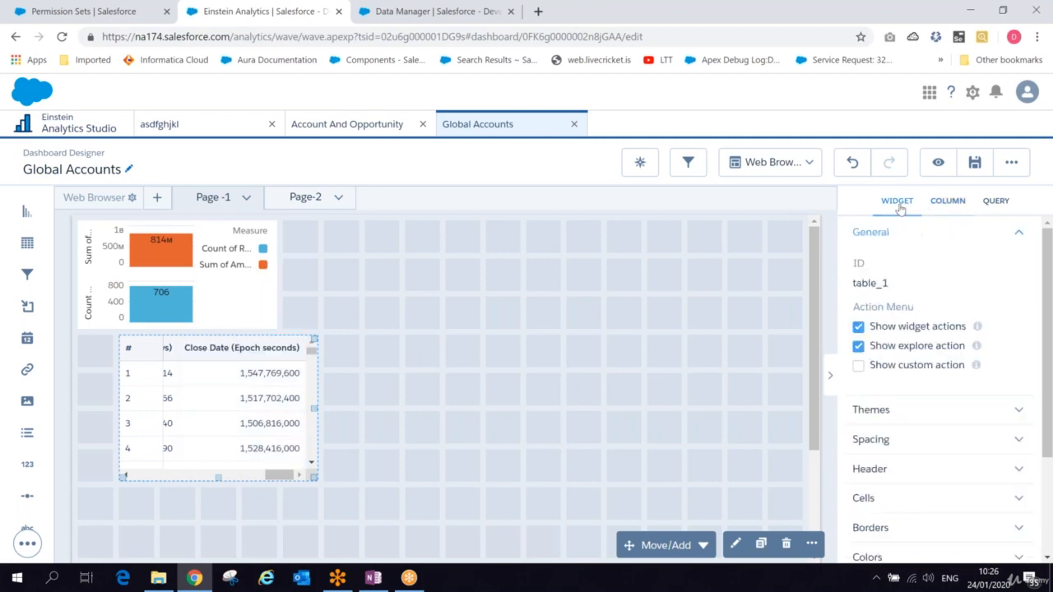
pyautogui.click(1052, 277)
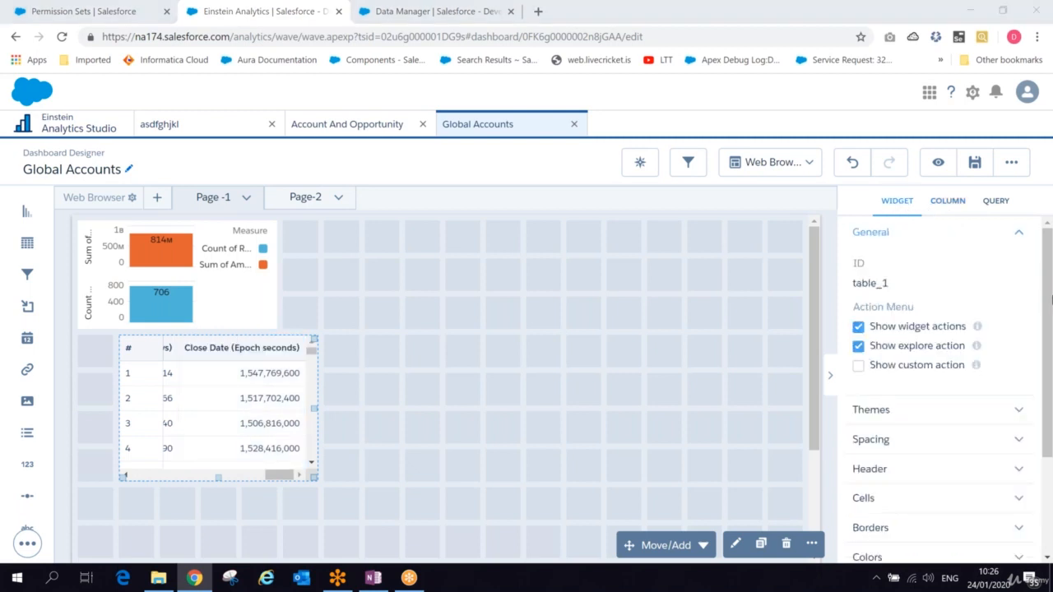
pyautogui.click(893, 477)
pyautogui.click(903, 449)
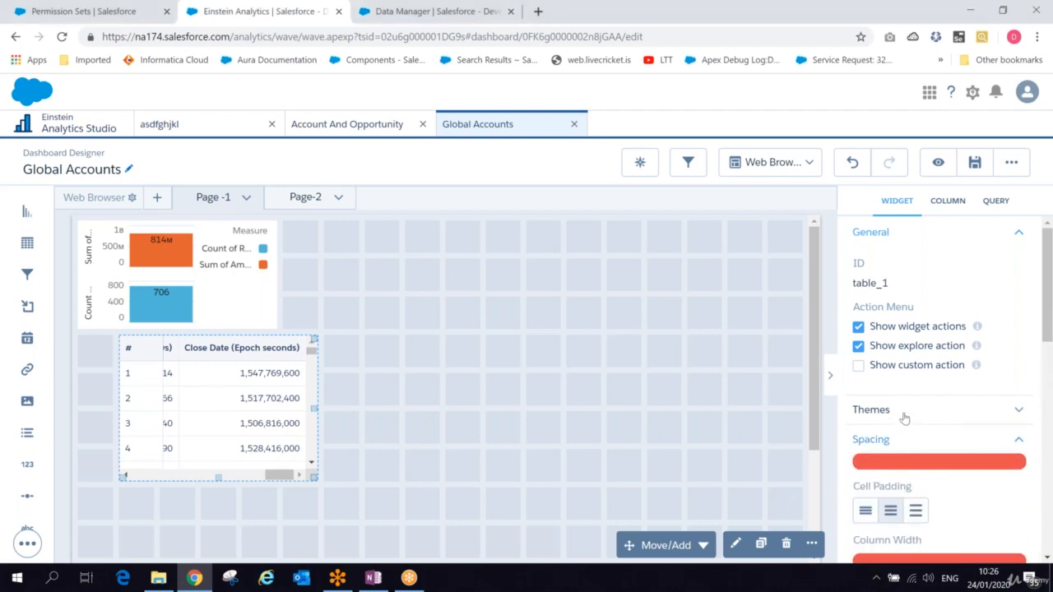
pyautogui.click(904, 415)
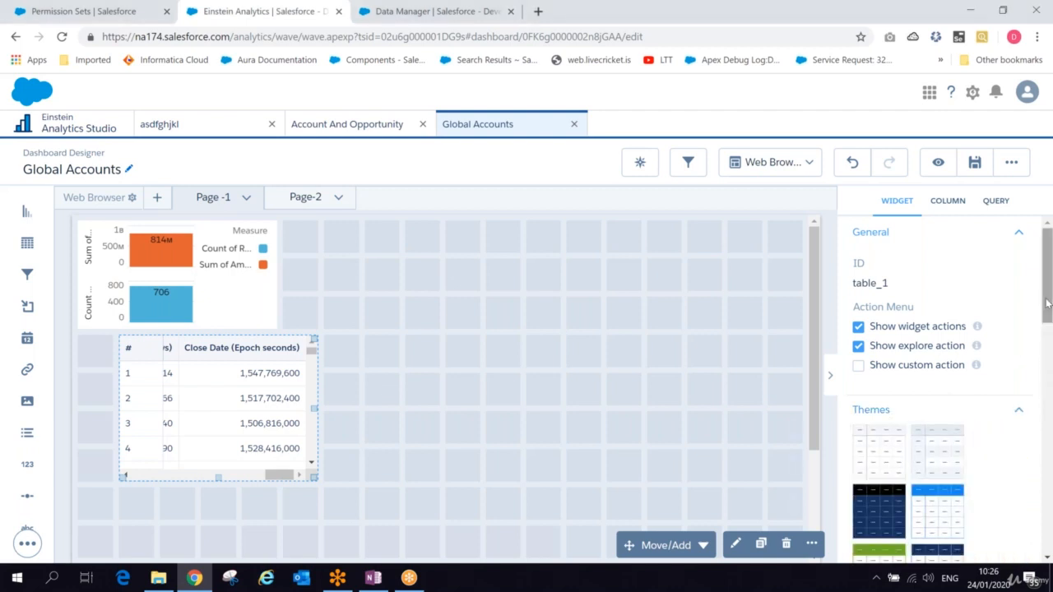
pyautogui.click(888, 517)
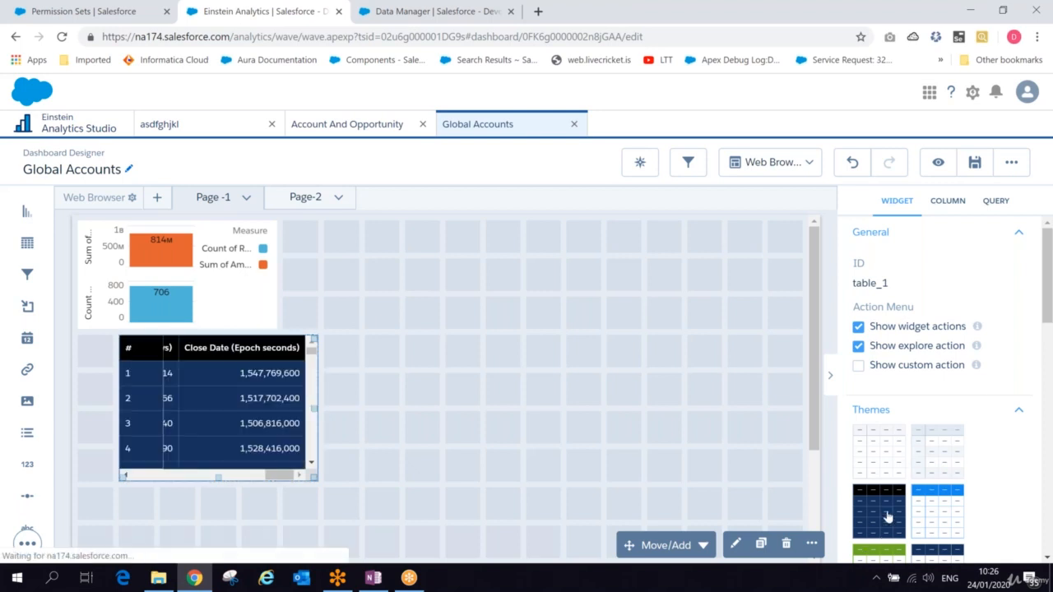
pyautogui.moveTo(1046, 268); pyautogui.dragTo(1046, 332)
pyautogui.click(886, 353)
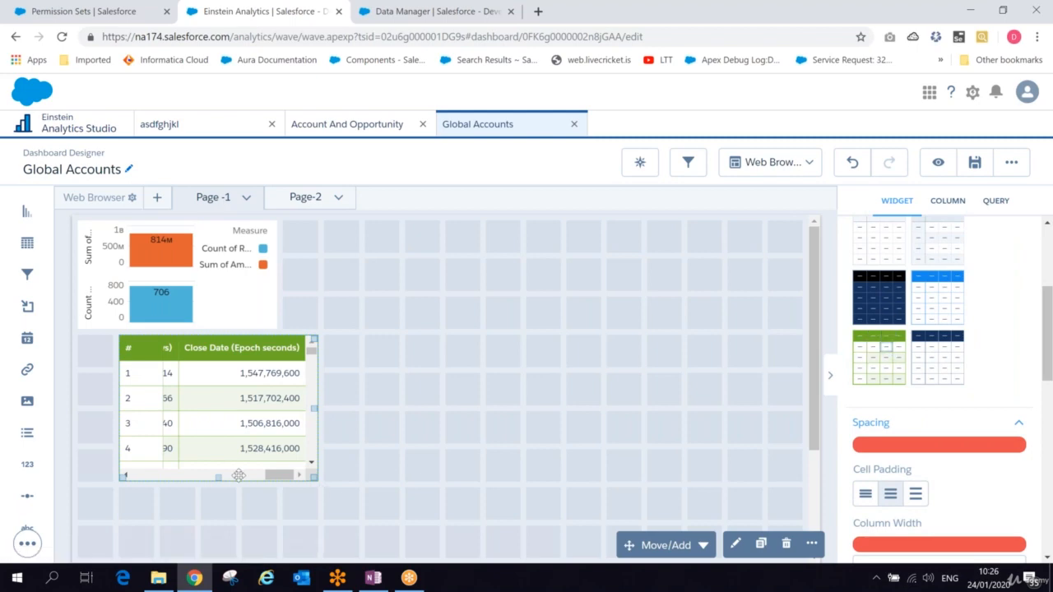
# Step: Try the Fixed Width and Fit to Data column widths on the table, and set the column width to Fit to Widget
pyautogui.moveTo(261, 472); pyautogui.dragTo(288, 470)
pyautogui.scroll(-2, 1049, 374)
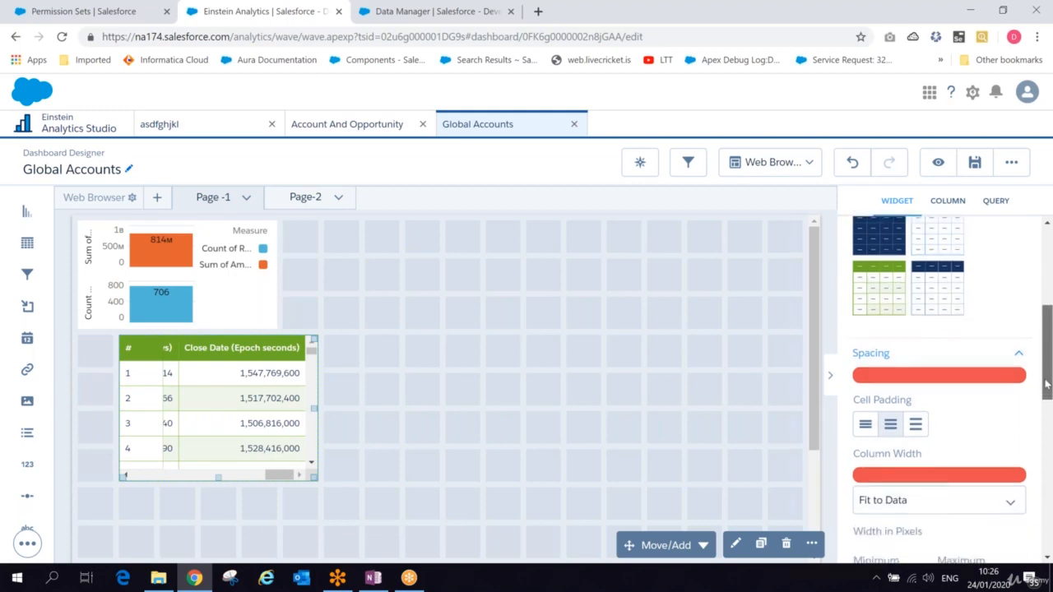
pyautogui.click(908, 394)
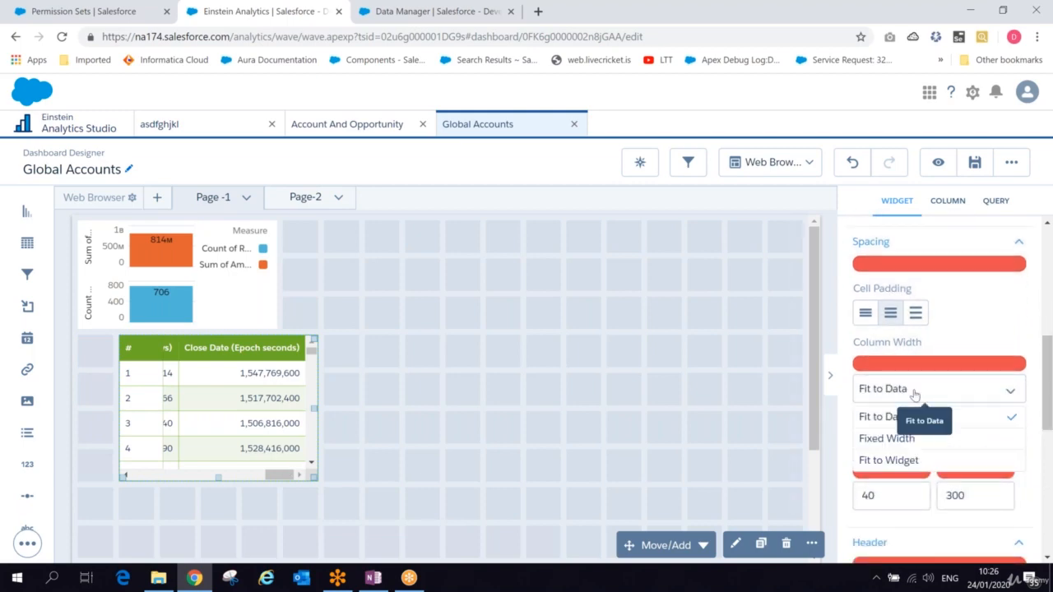
pyautogui.click(896, 463)
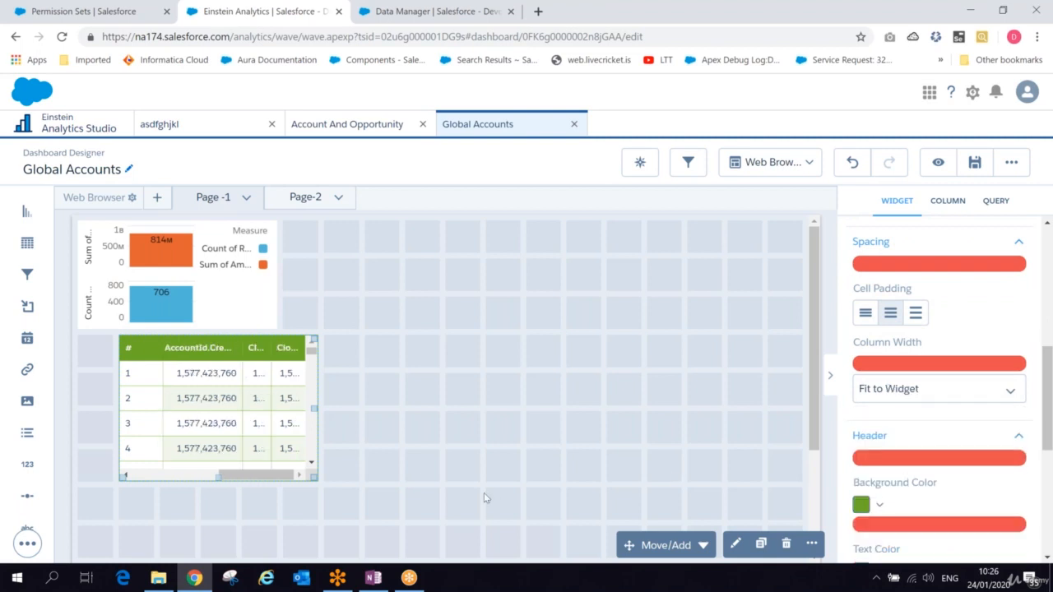
pyautogui.click(957, 402)
pyautogui.click(924, 438)
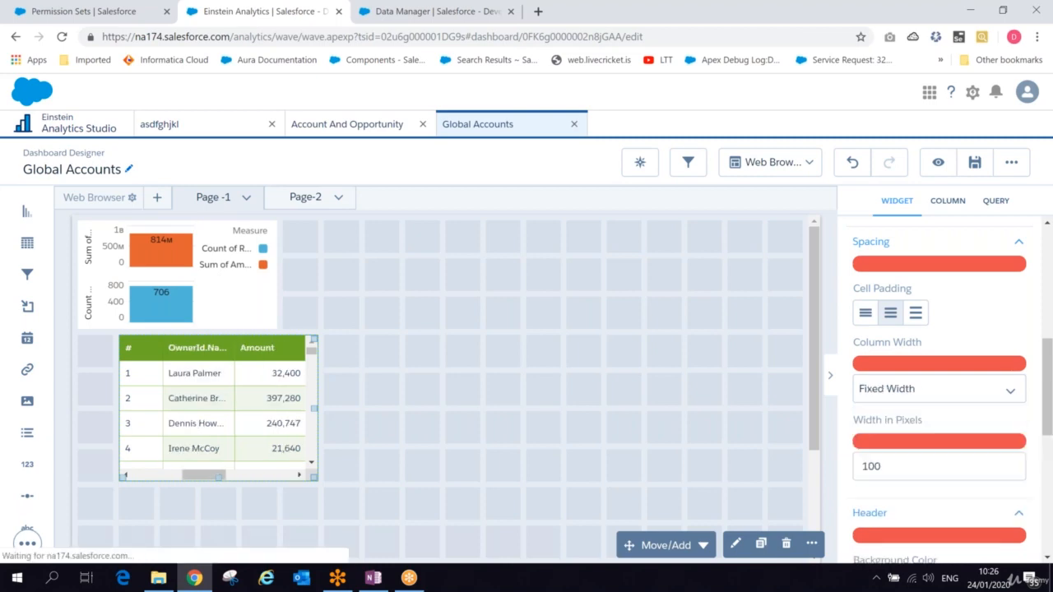
pyautogui.click(926, 390)
pyautogui.click(909, 417)
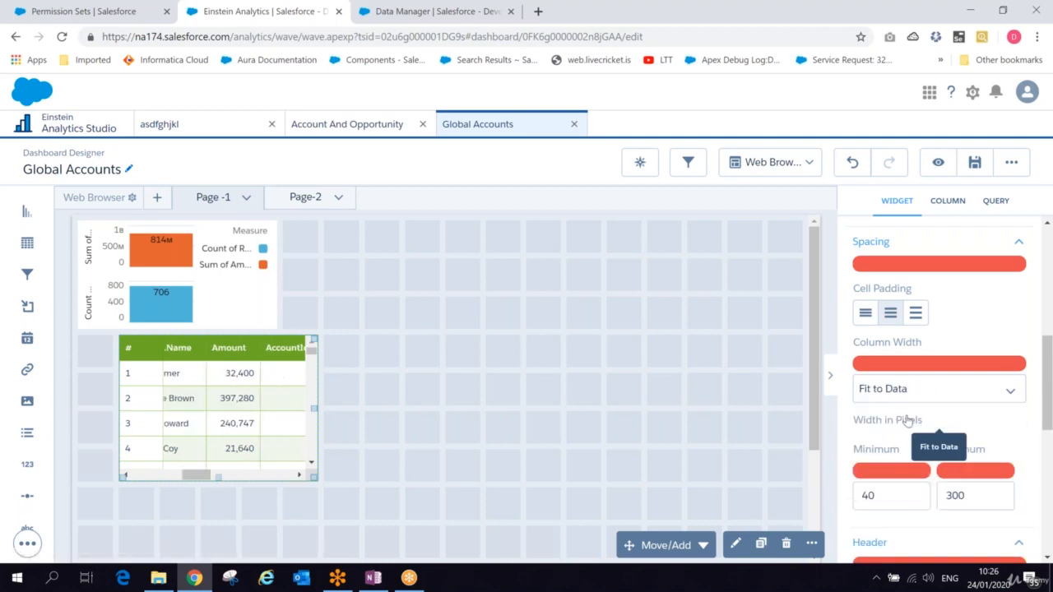
pyautogui.click(925, 394)
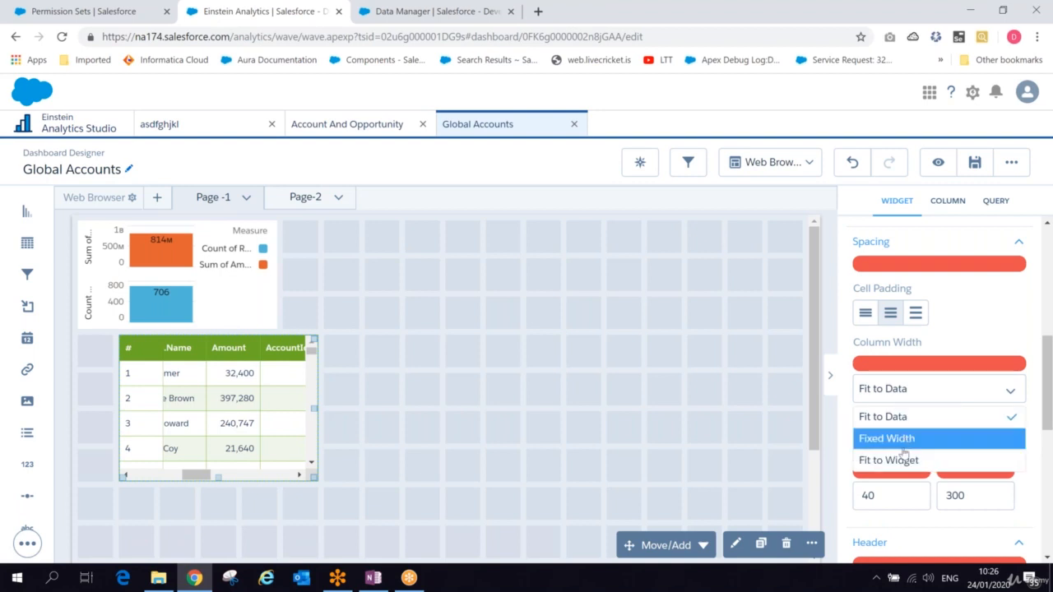
pyautogui.click(903, 463)
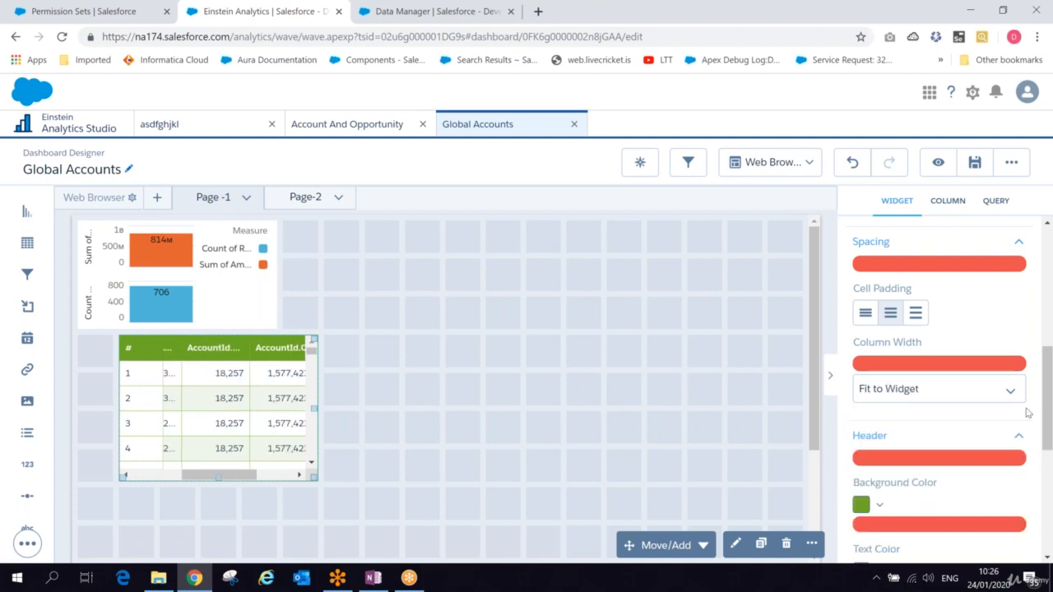
# Step: Enlarge the table widget to about ten grid columns by five rows and move it one column to the right
pyautogui.moveTo(1041, 376); pyautogui.dragTo(1050, 485)
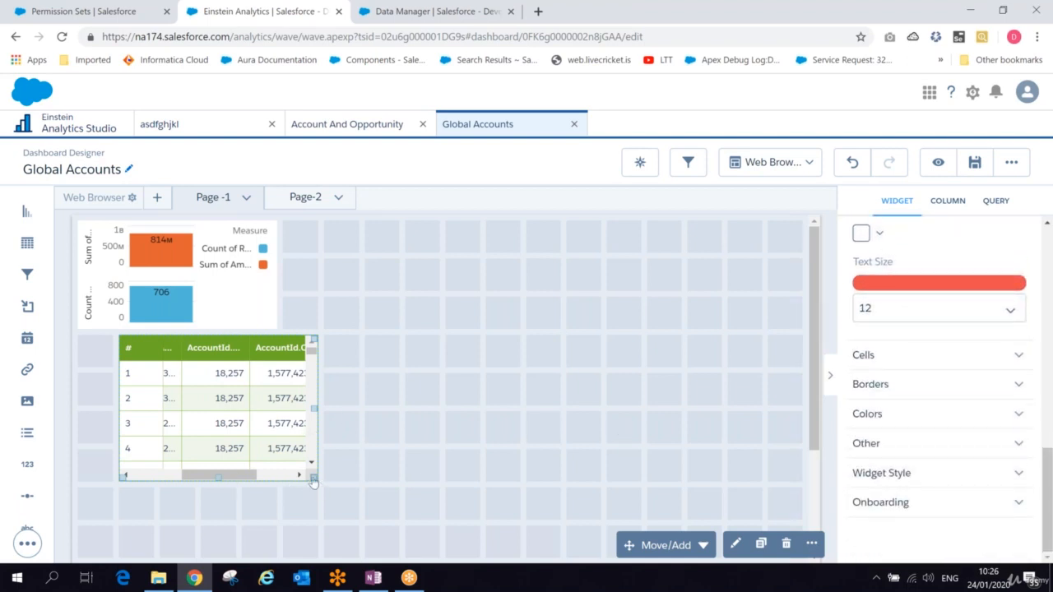
pyautogui.moveTo(317, 479); pyautogui.dragTo(491, 497)
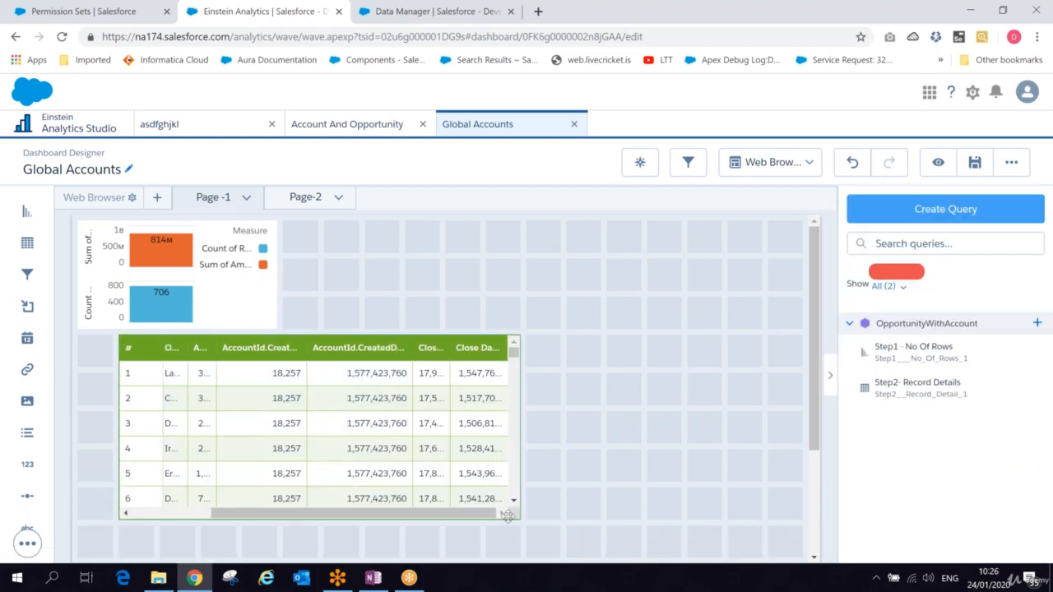
pyautogui.moveTo(511, 515); pyautogui.dragTo(550, 530)
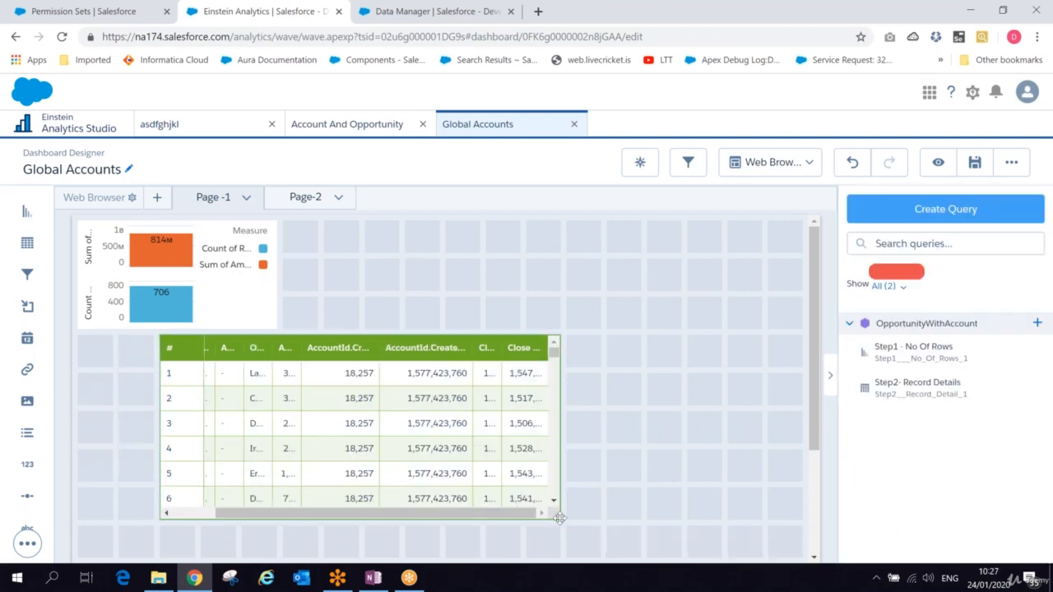
# Step: Examine the available themes and remaining formatting sections in the table widget's properties
pyautogui.click(426, 380)
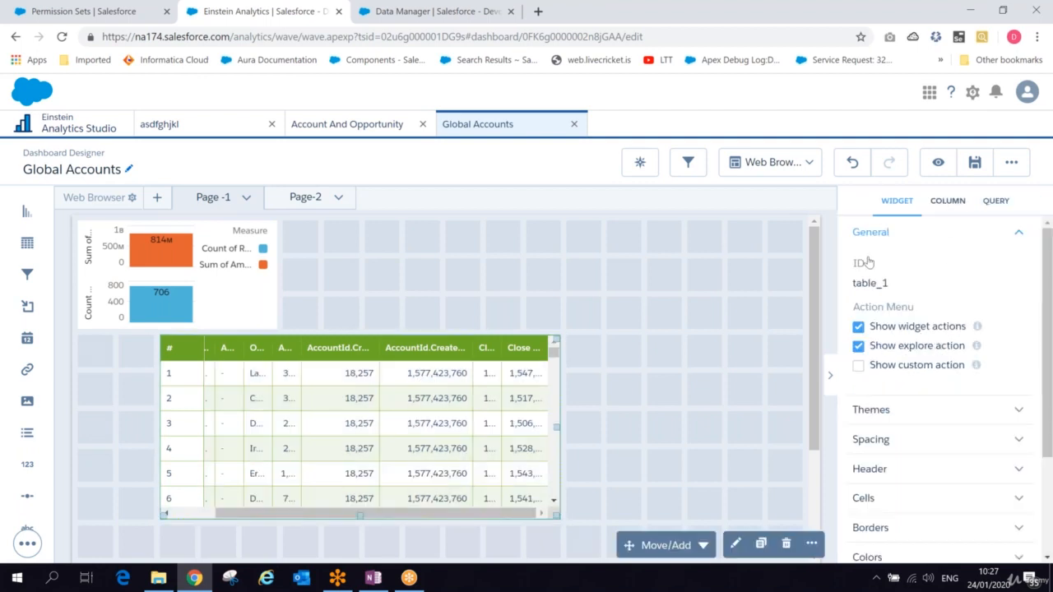
pyautogui.scroll(-3, 876, 403)
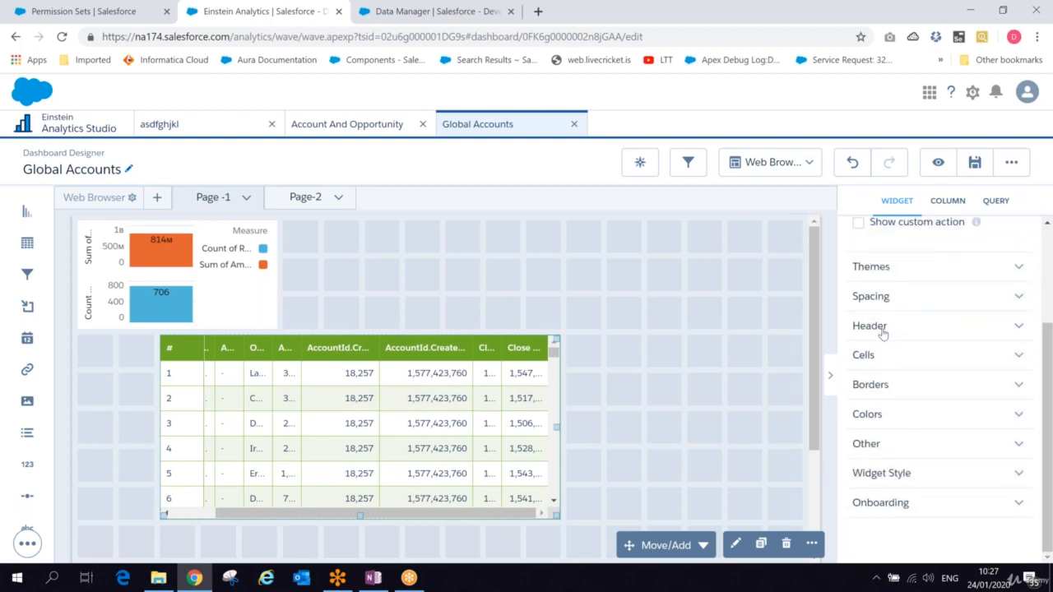
pyautogui.click(888, 272)
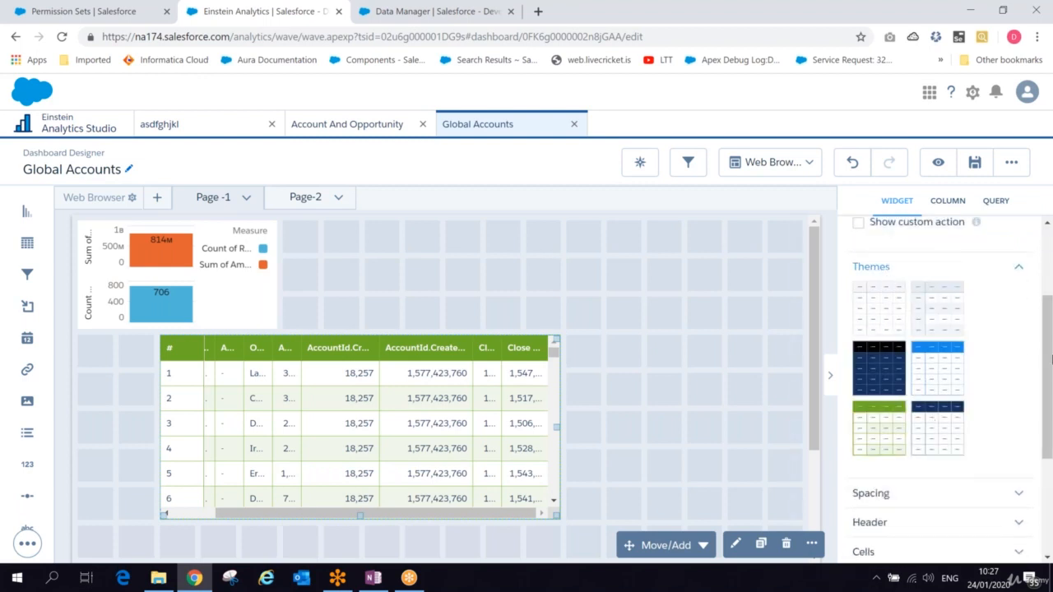
pyautogui.scroll(-5, 935, 399)
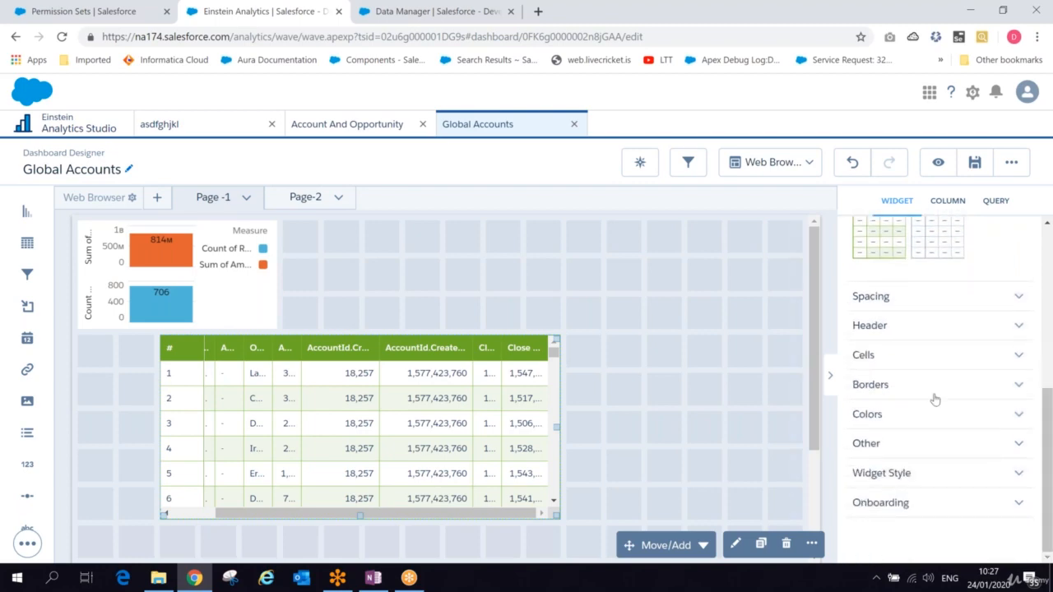
# Step: Examine the table's color settings, including the background and alternate row colors
pyautogui.click(899, 364)
pyautogui.click(976, 350)
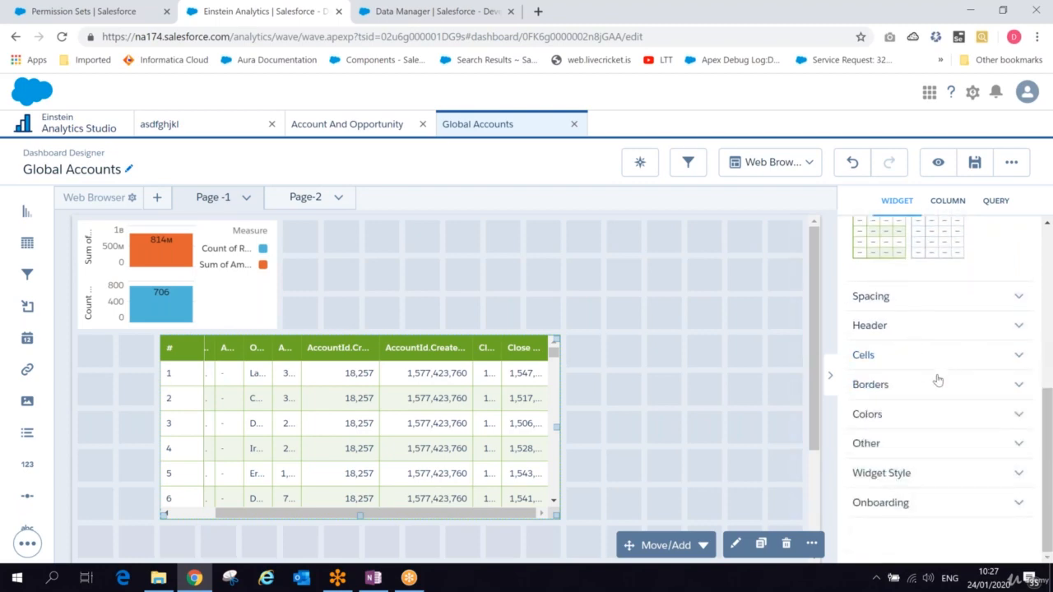
pyautogui.click(909, 424)
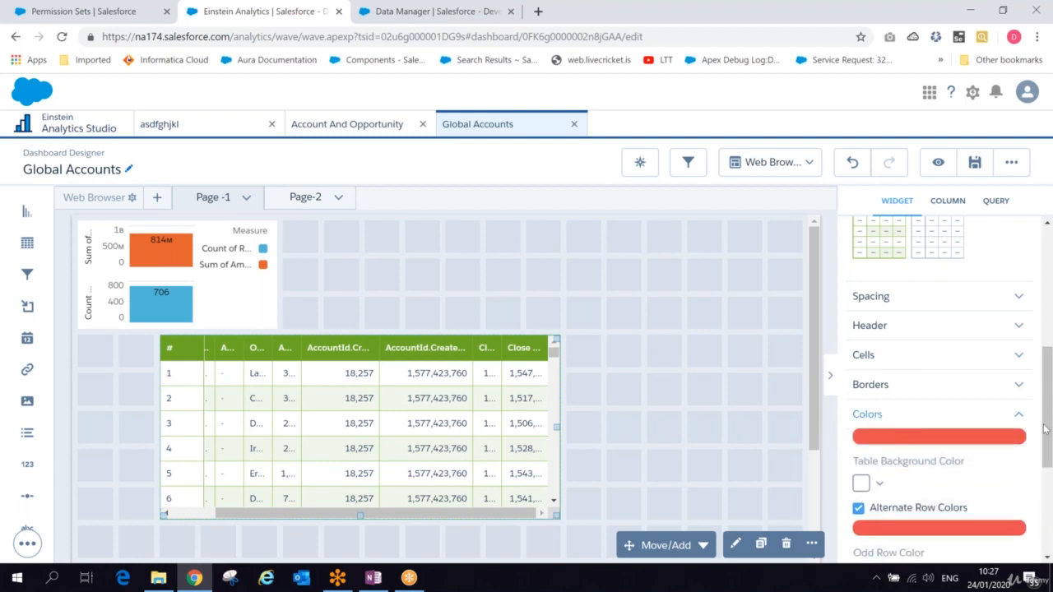
pyautogui.moveTo(1045, 427); pyautogui.dragTo(1045, 499)
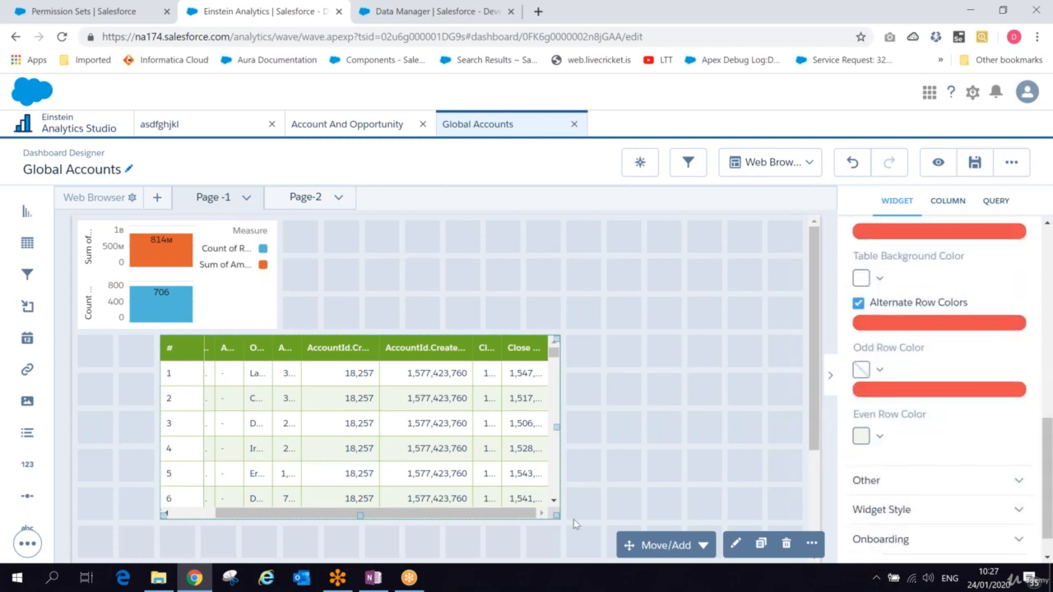
# Step: Widen the table widget to about sixteen grid columns and move it two columns left to the canvas edge
pyautogui.moveTo(558, 521); pyautogui.dragTo(785, 517)
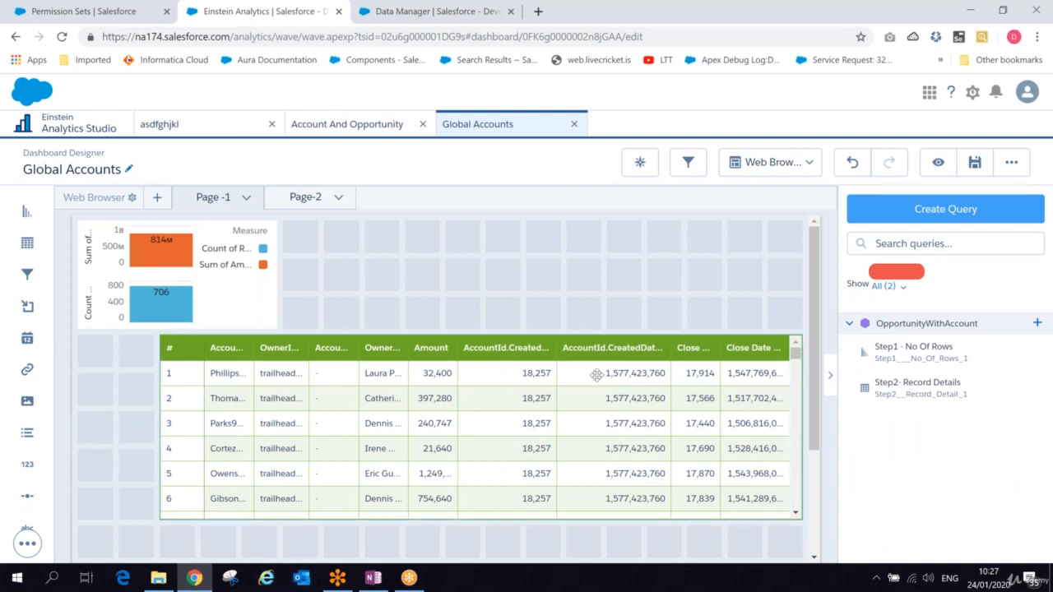
pyautogui.click(576, 348)
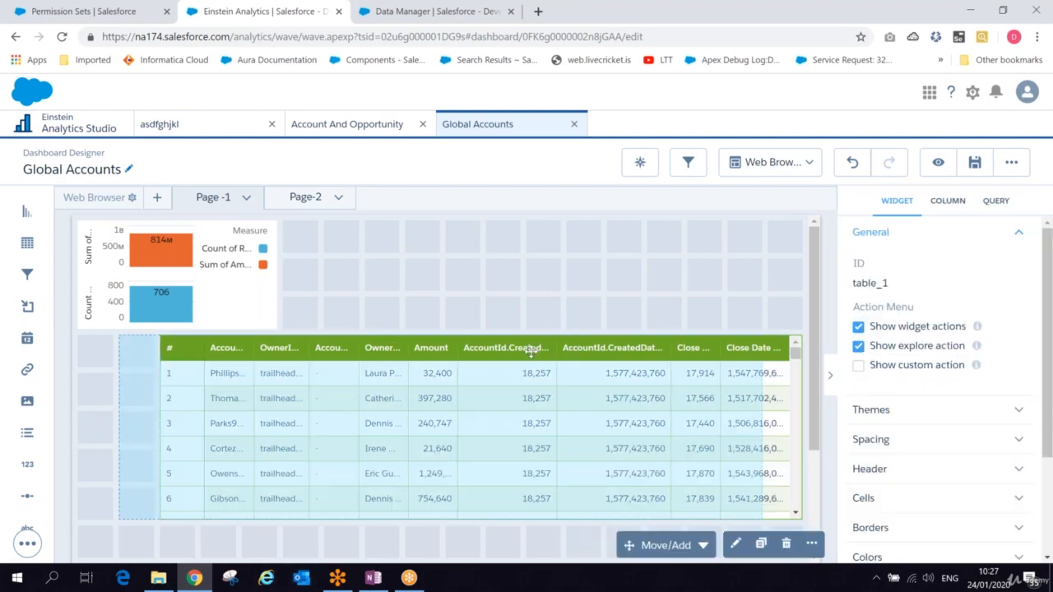
pyautogui.moveTo(524, 351); pyautogui.dragTo(522, 351)
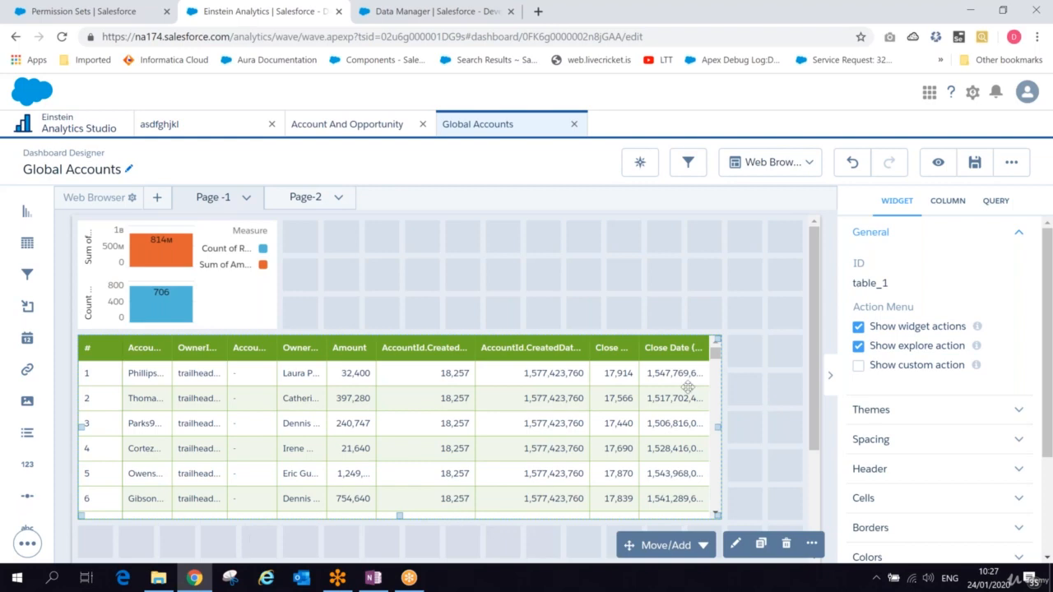
# Step: Save the Global Accounts dashboard in My Private App with 1.2 as its version history description
pyautogui.click(973, 164)
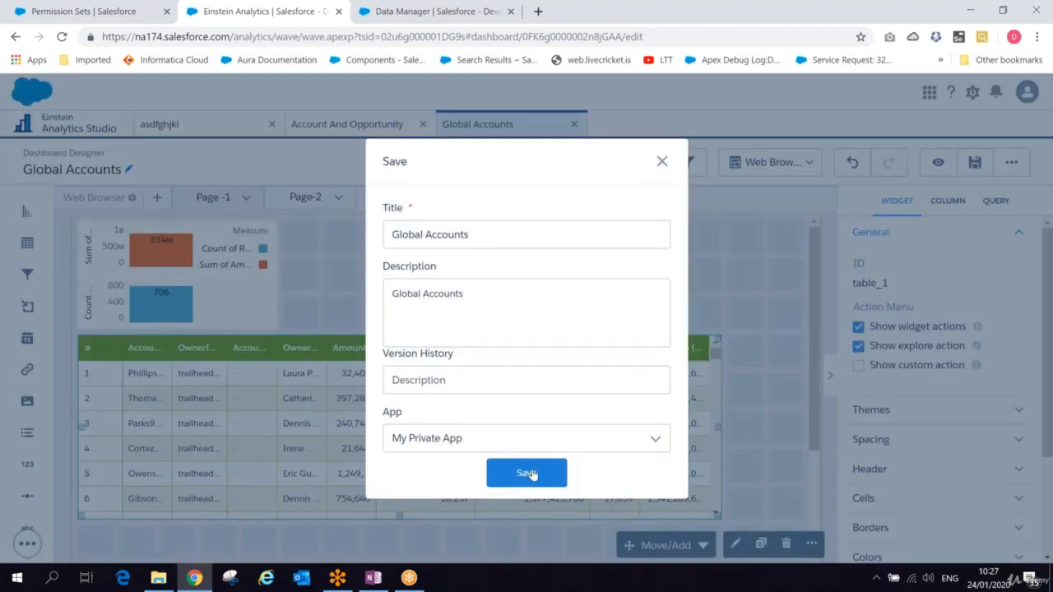
pyautogui.click(461, 383)
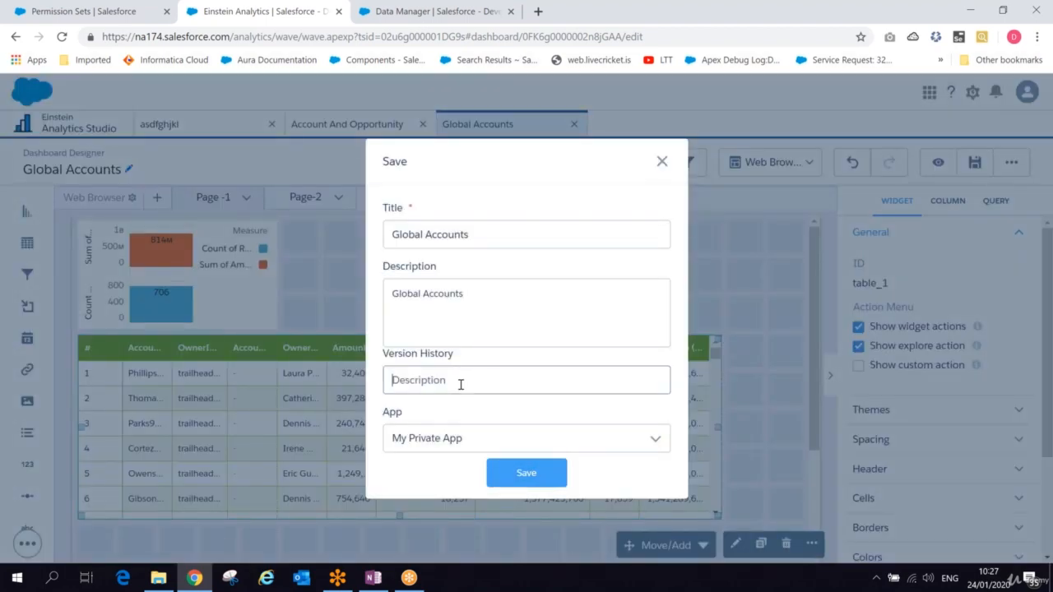
pyautogui.write('1.2')
pyautogui.click(520, 475)
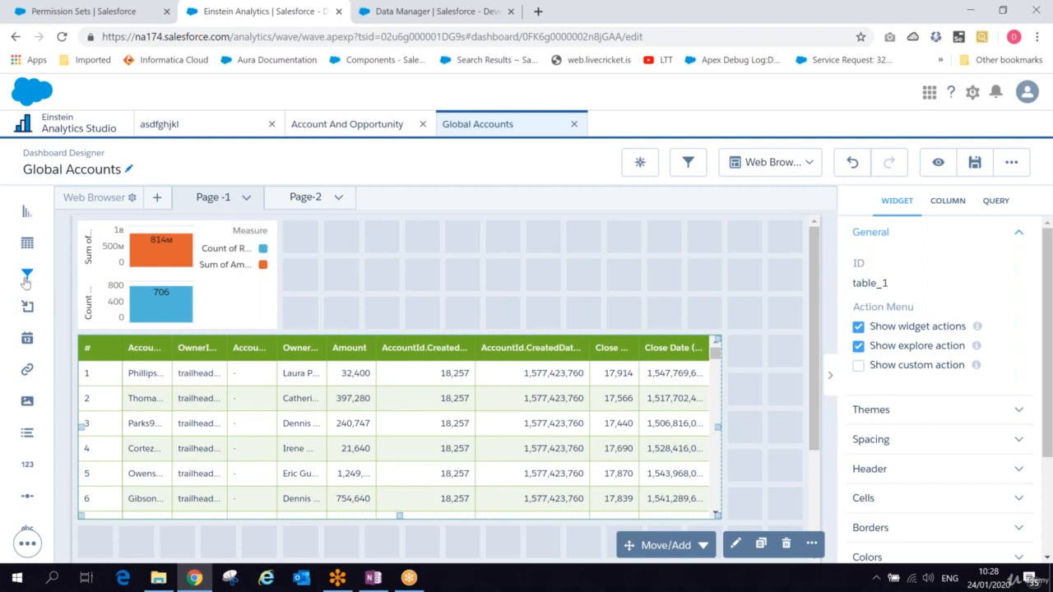
# Step: Add a filter widget in the empty grid area beside the chart, leaving its data source unselected
pyautogui.moveTo(26, 282); pyautogui.dragTo(439, 278)
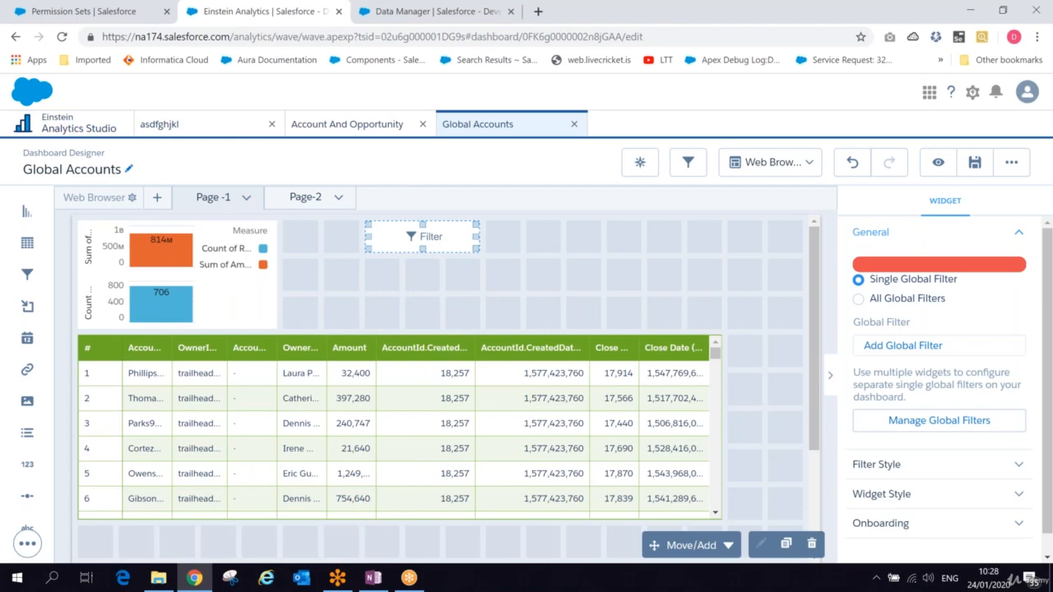
pyautogui.click(416, 238)
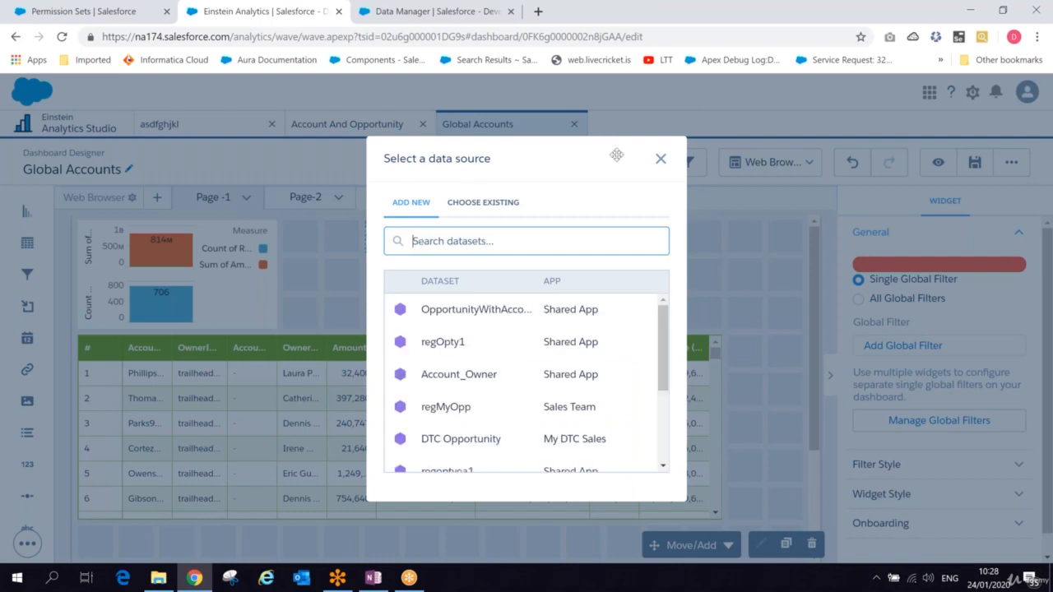
pyautogui.click(659, 159)
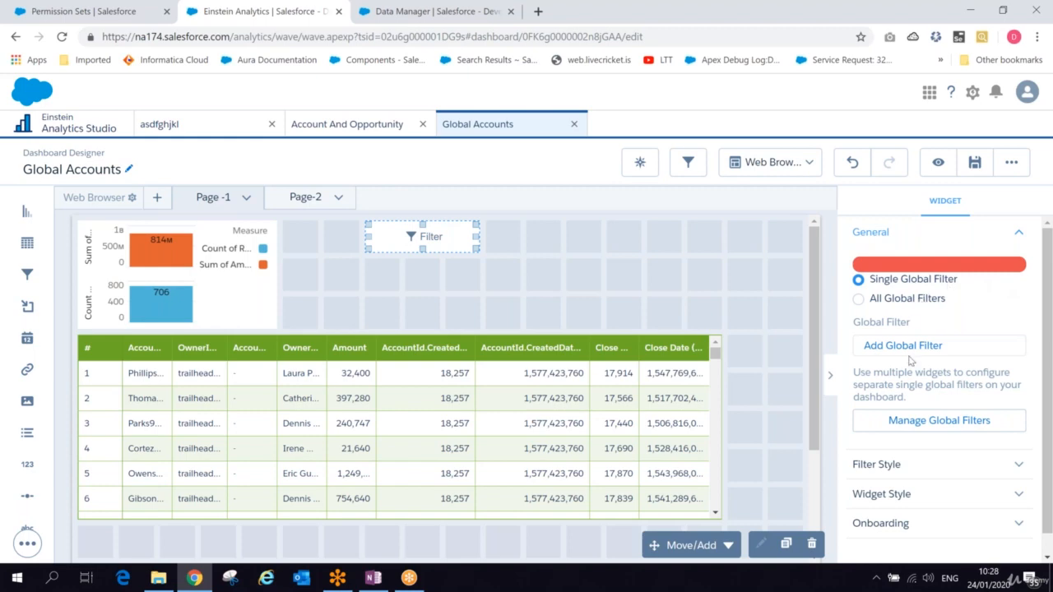
# Step: Examine the filter widget's Filter Style and Widget Style settings, from field and value colors to border radius
pyautogui.click(979, 466)
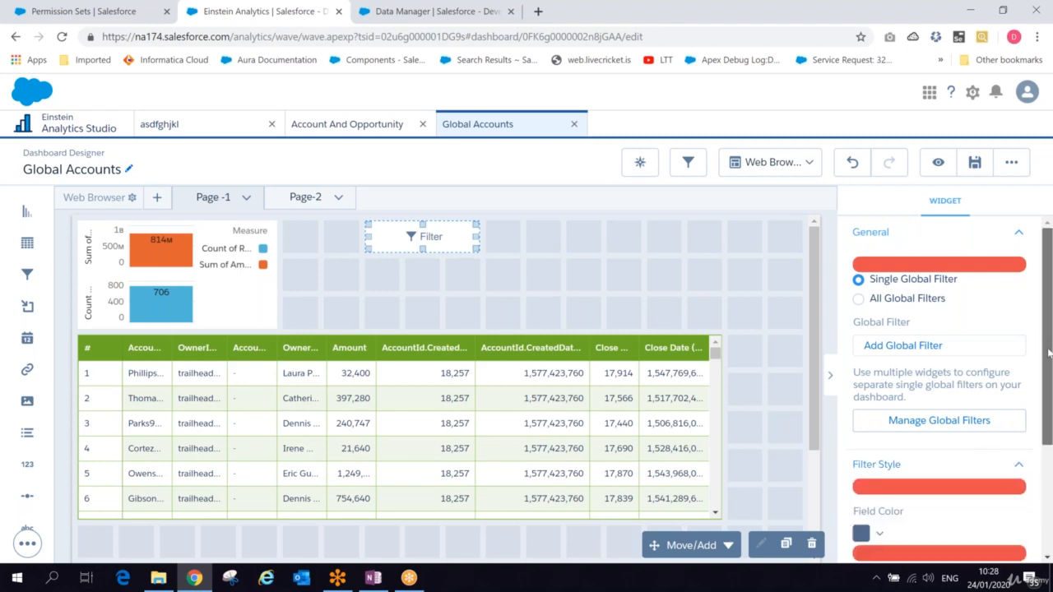
pyautogui.scroll(-2, 1028, 460)
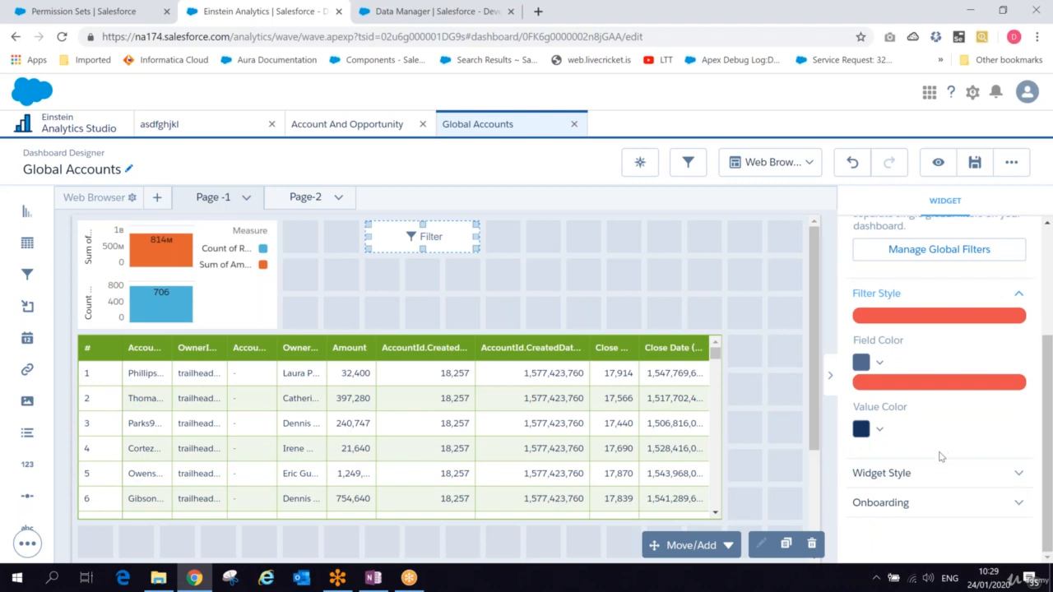
pyautogui.click(935, 480)
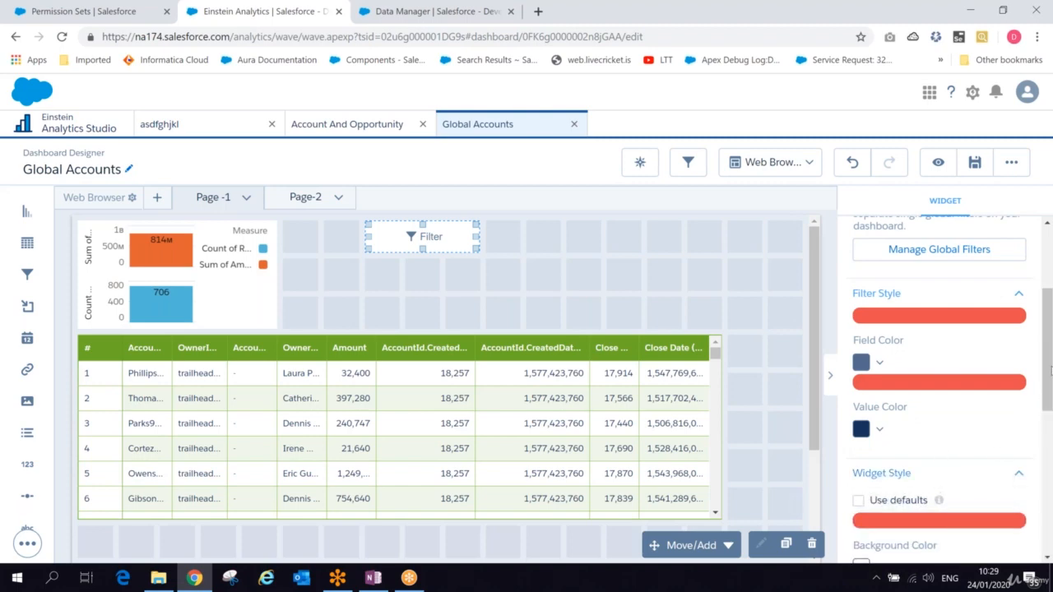
pyautogui.moveTo(1048, 407); pyautogui.dragTo(1046, 551)
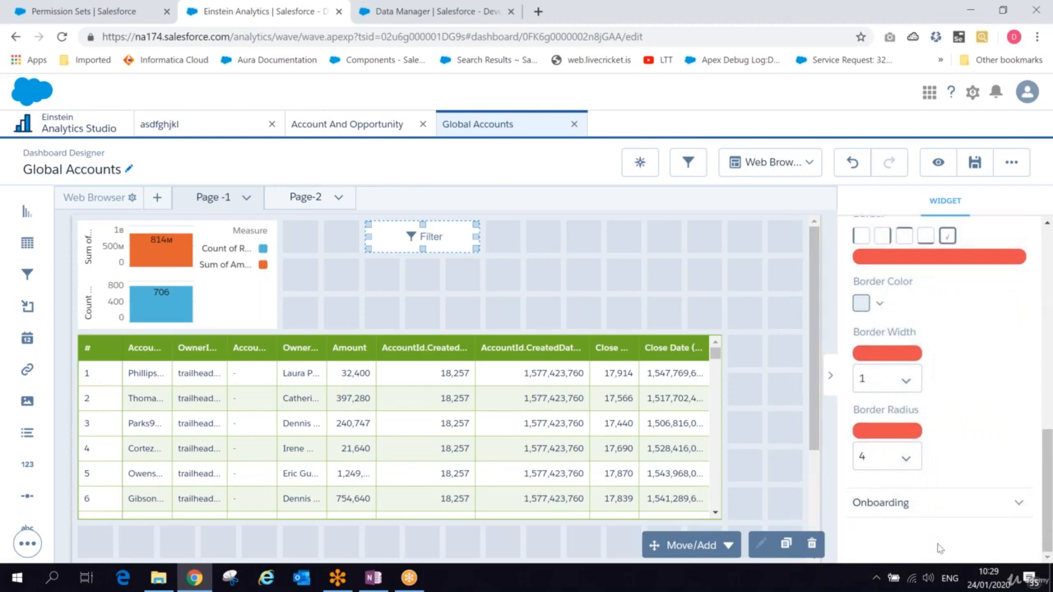
pyautogui.moveTo(1050, 494); pyautogui.dragTo(1040, 273)
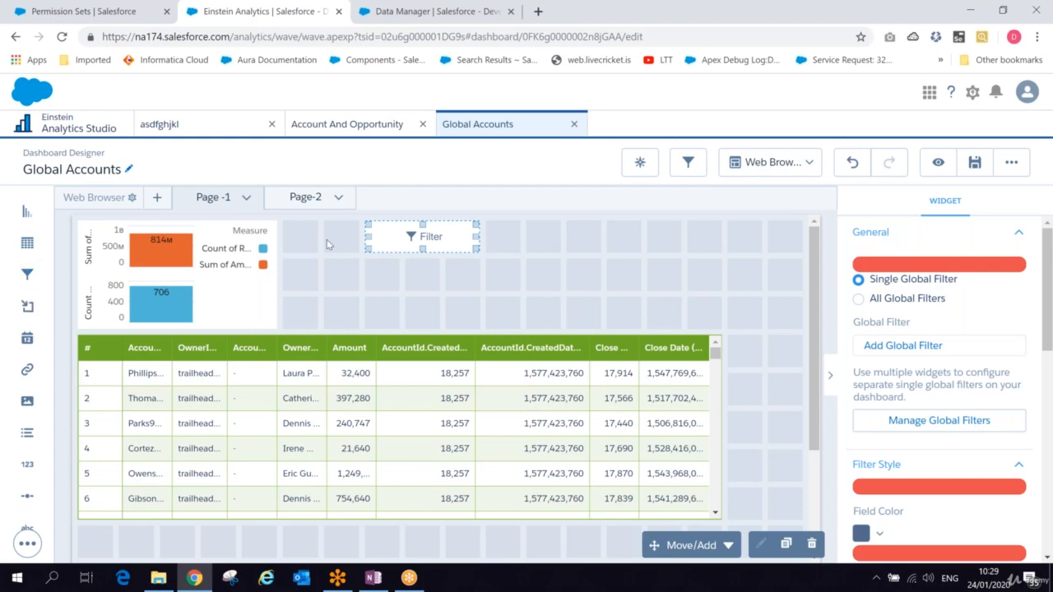
# Step: Create a global filter for the filter widget on AccountId.Rating from the OpportunityWithAccount dataset
pyautogui.click(423, 247)
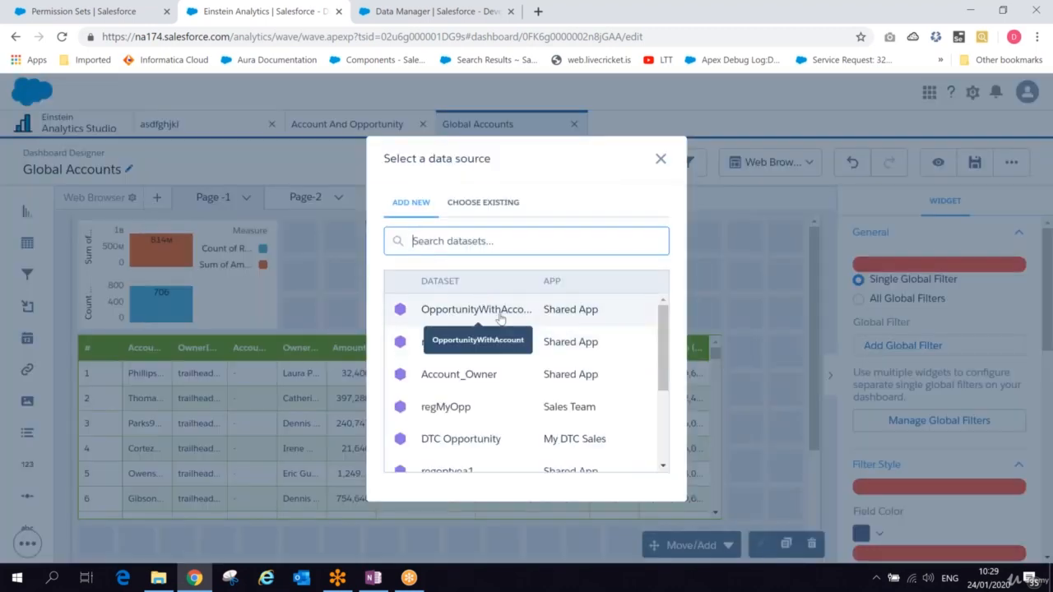
pyautogui.scroll(-3, 648, 426)
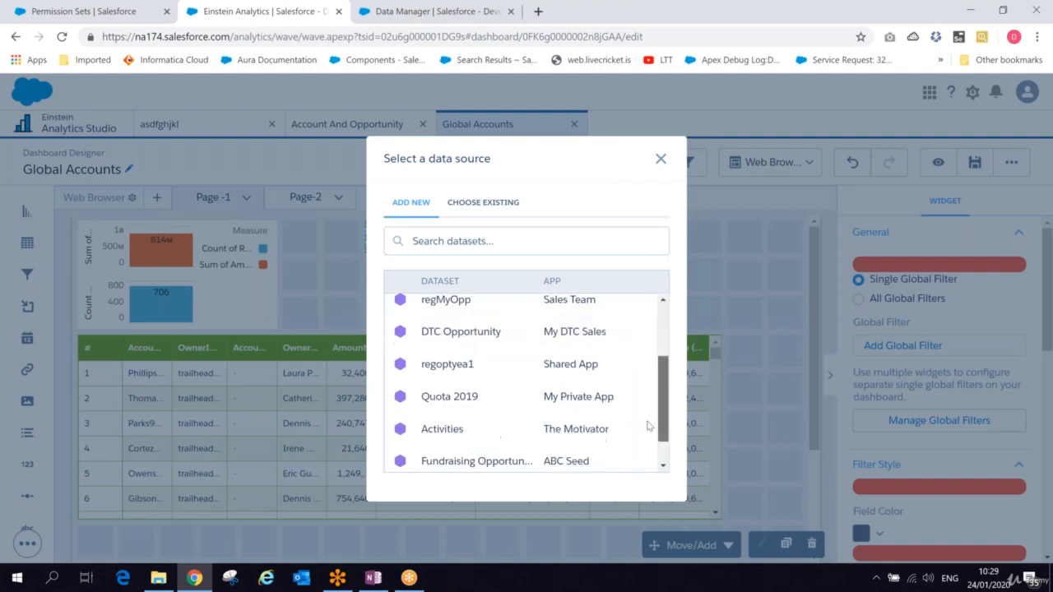
pyautogui.scroll(-1, 648, 419)
pyautogui.scroll(4, 647, 411)
pyautogui.click(463, 304)
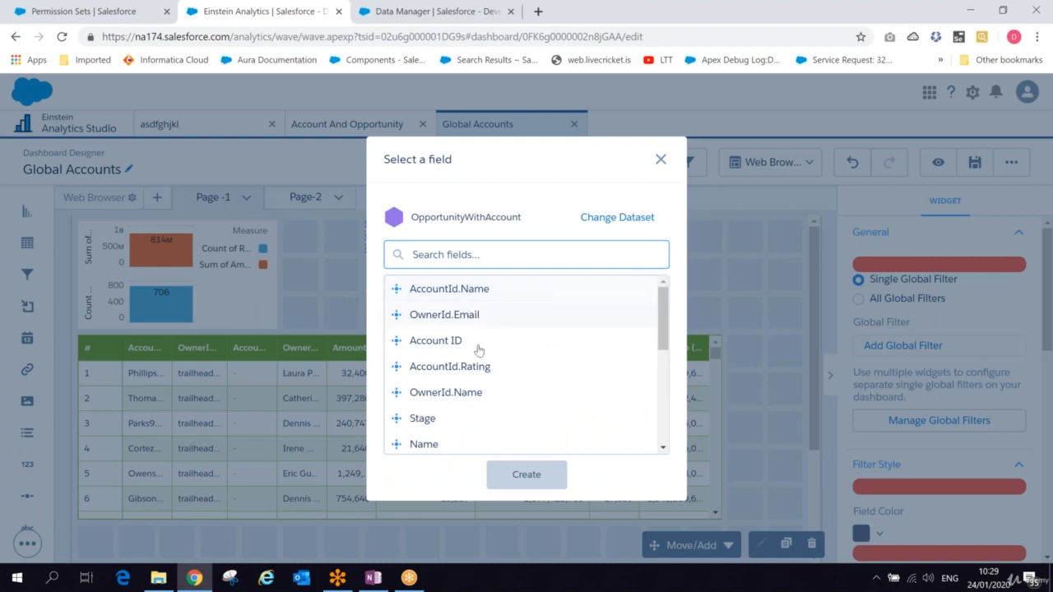
pyautogui.click(473, 370)
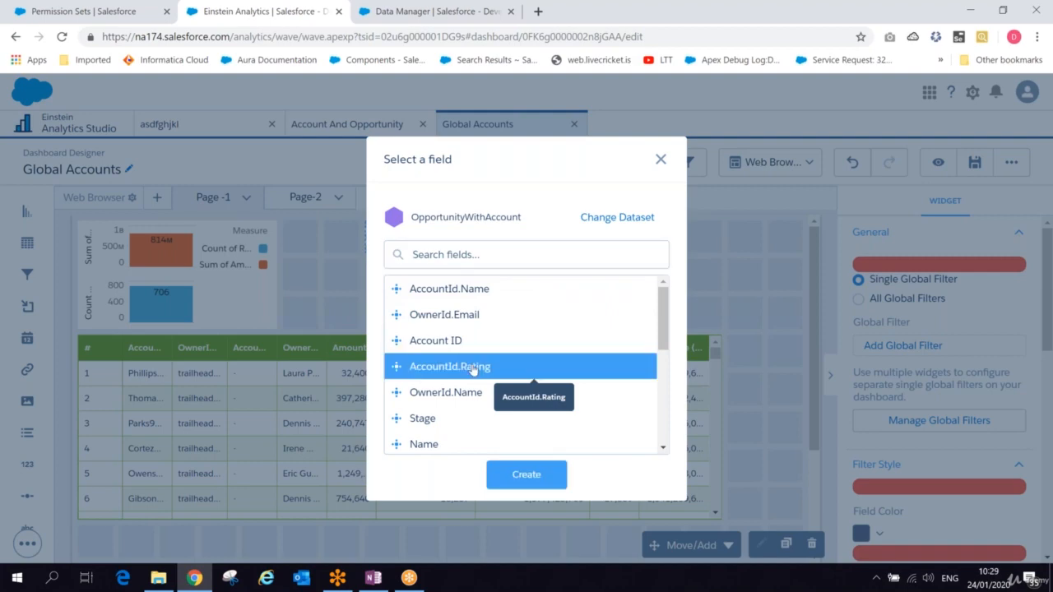
pyautogui.click(533, 483)
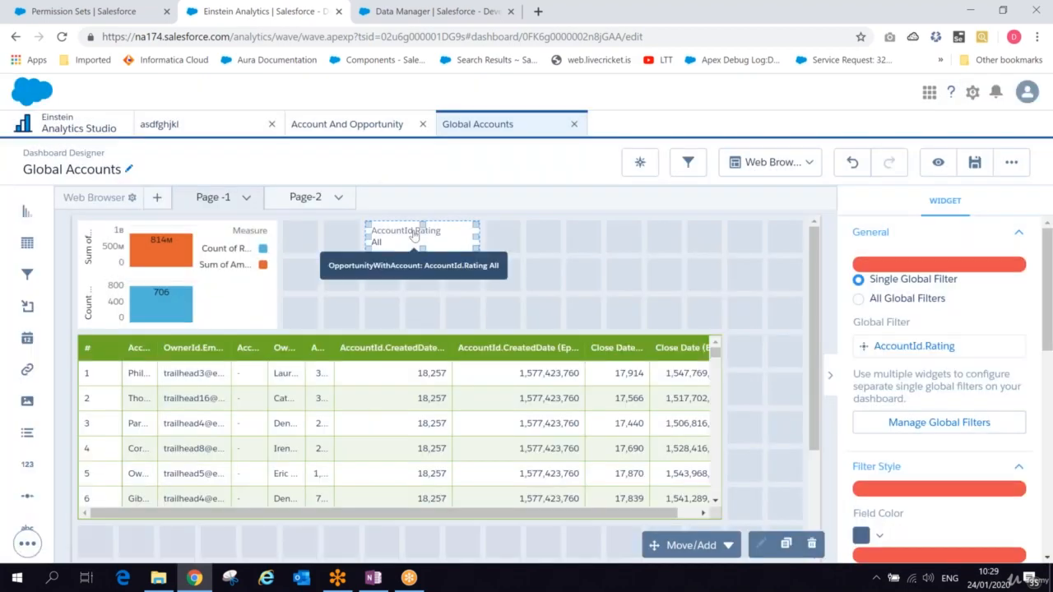
# Step: Add a second global filter on the Stage field of the OpportunityWithAccount dataset
pyautogui.click(413, 235)
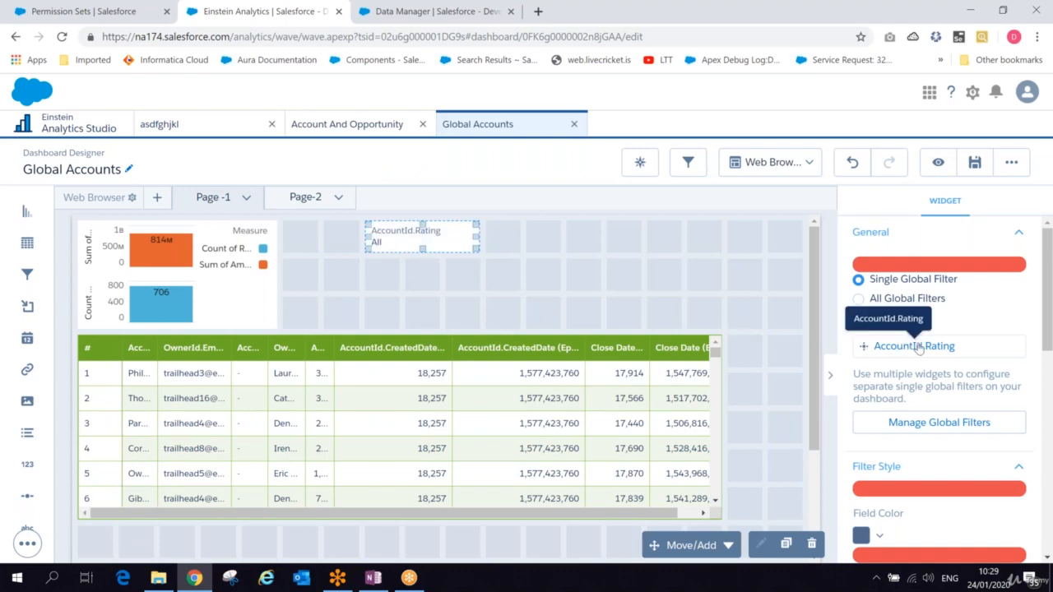
pyautogui.click(939, 421)
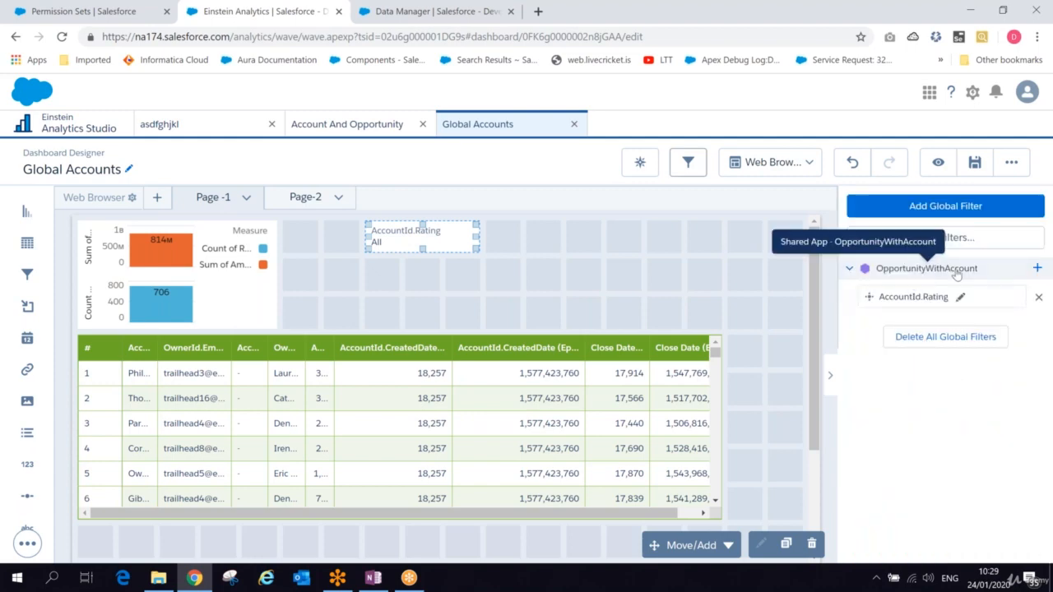
pyautogui.click(1037, 269)
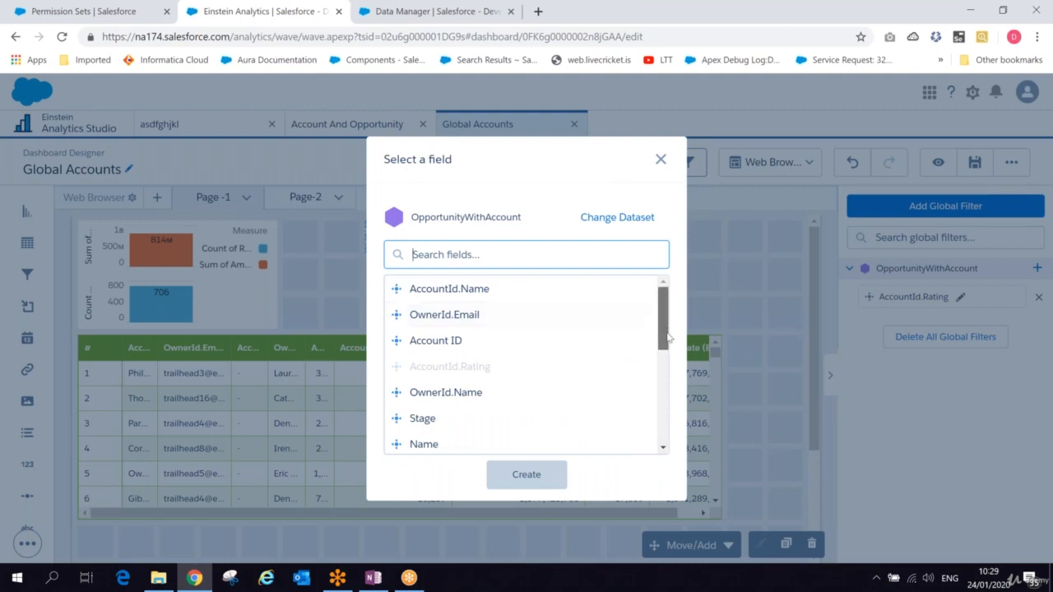
pyautogui.moveTo(663, 332); pyautogui.dragTo(663, 357)
pyautogui.click(439, 350)
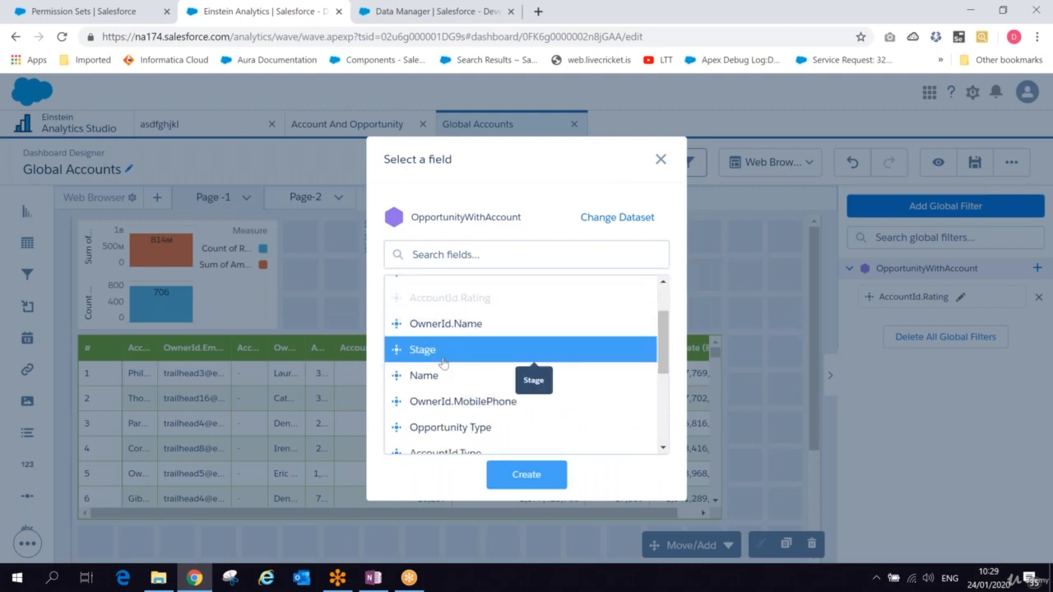
pyautogui.click(527, 477)
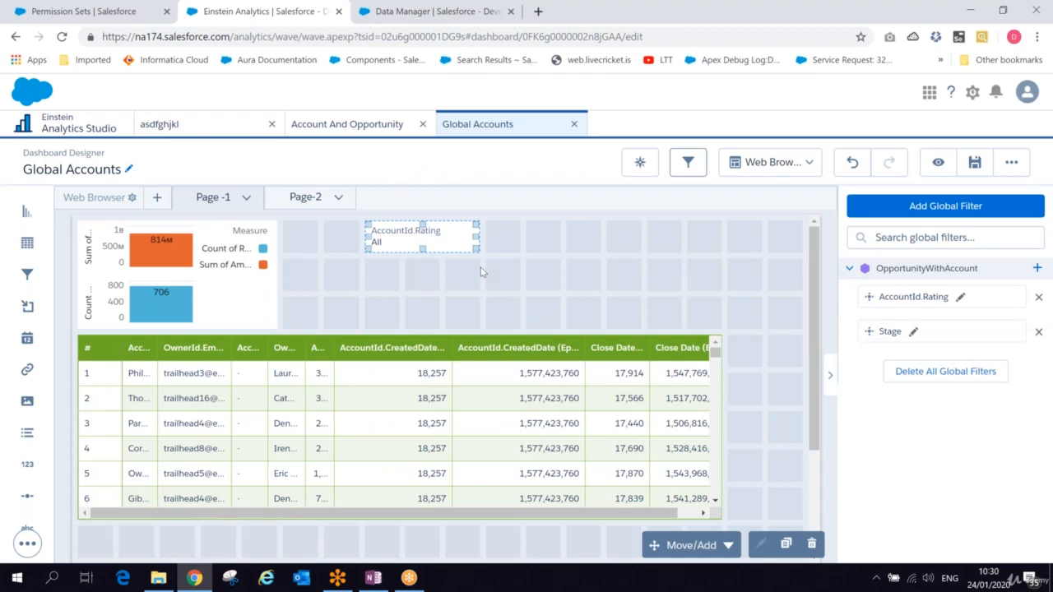
pyautogui.click(946, 208)
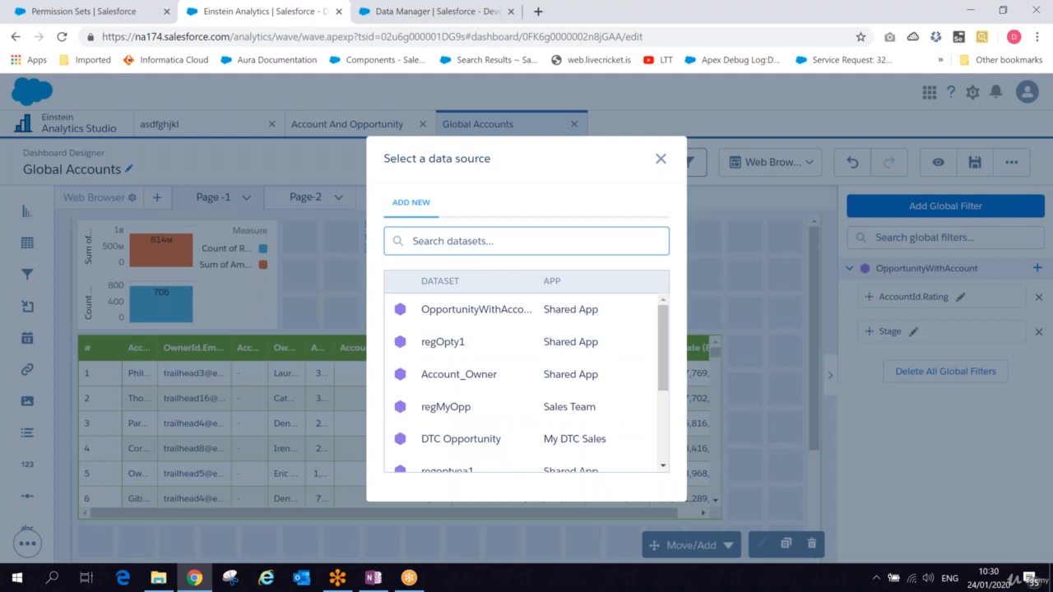
pyautogui.click(660, 159)
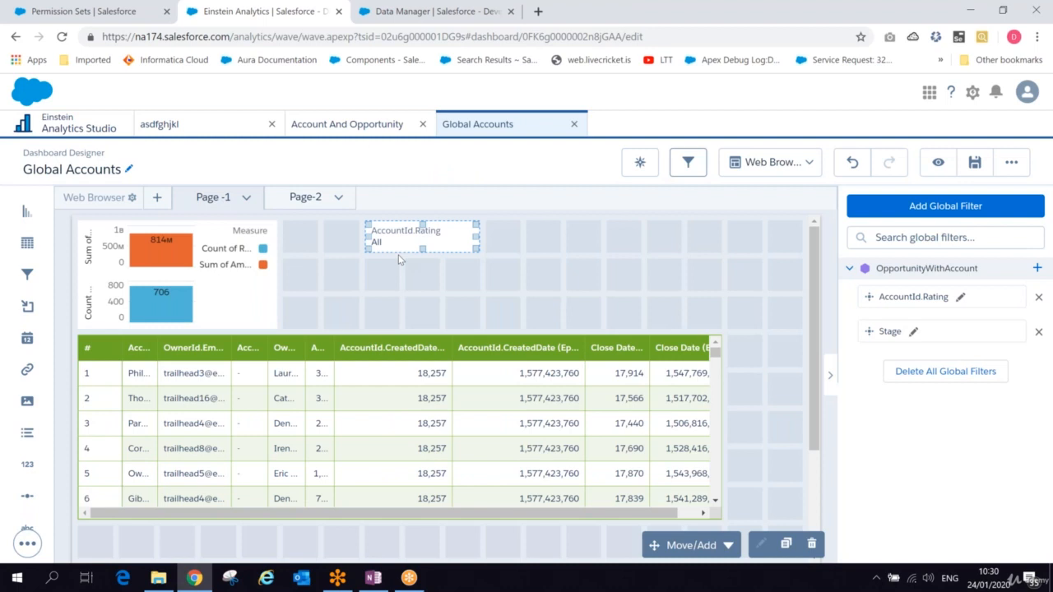
# Step: Preview the dashboard and apply the AccountId.Rating filter with the operator Equals and the value Hot
pyautogui.click(932, 170)
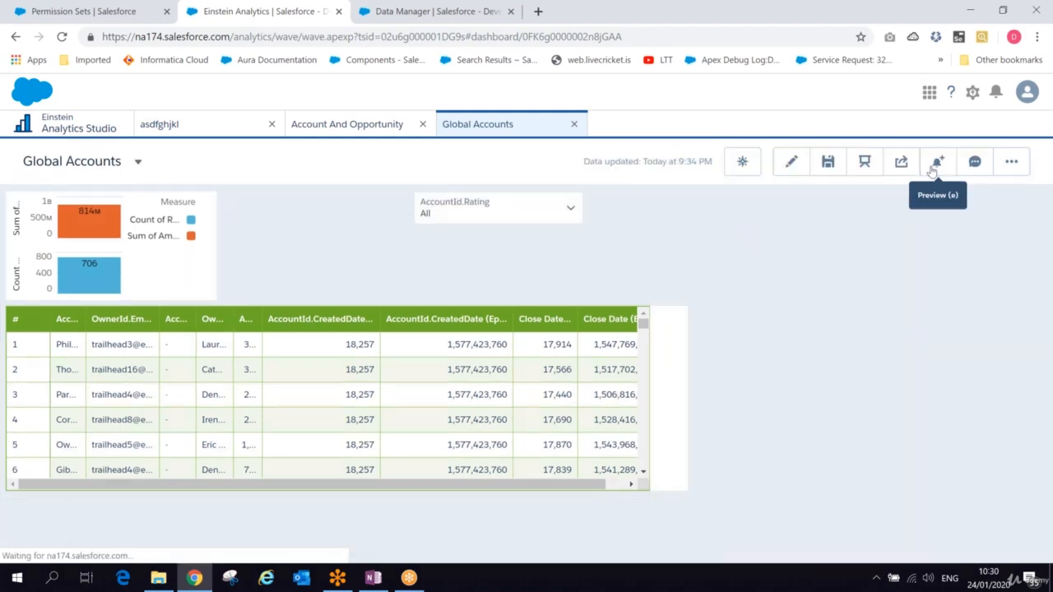
pyautogui.click(571, 211)
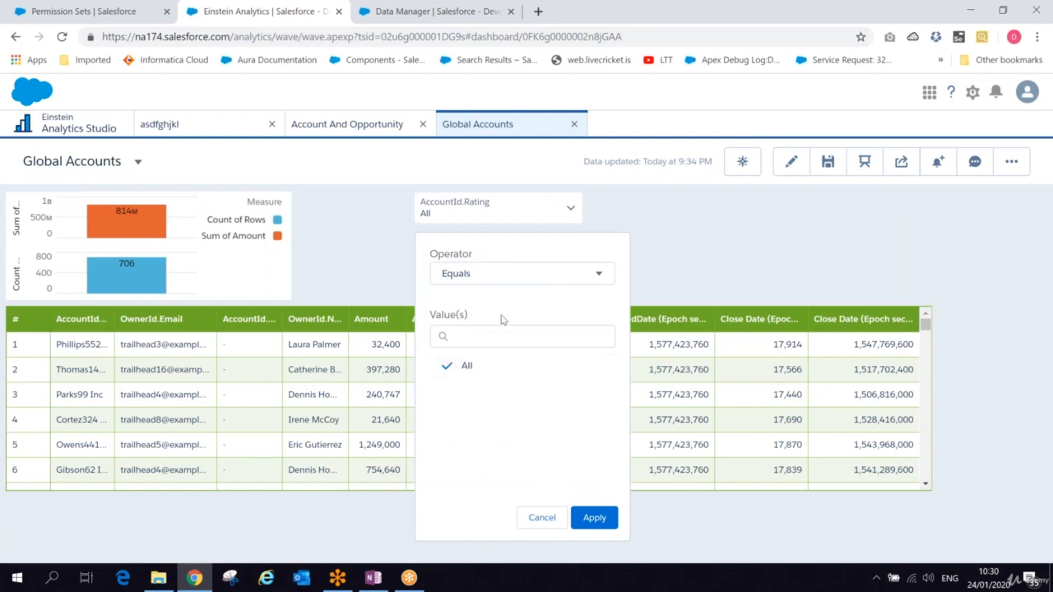
pyautogui.click(495, 272)
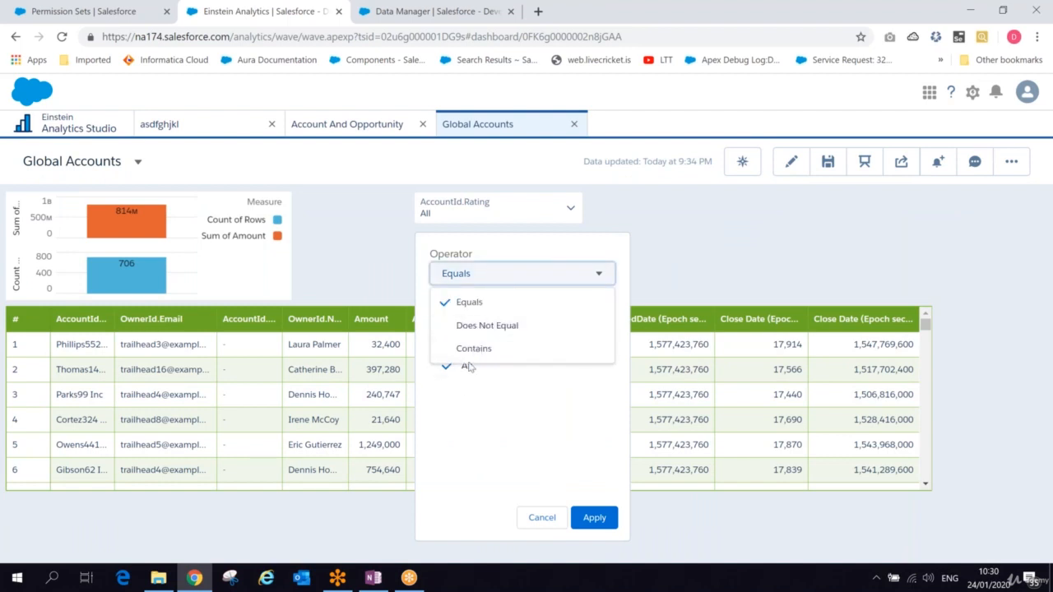
pyautogui.click(472, 301)
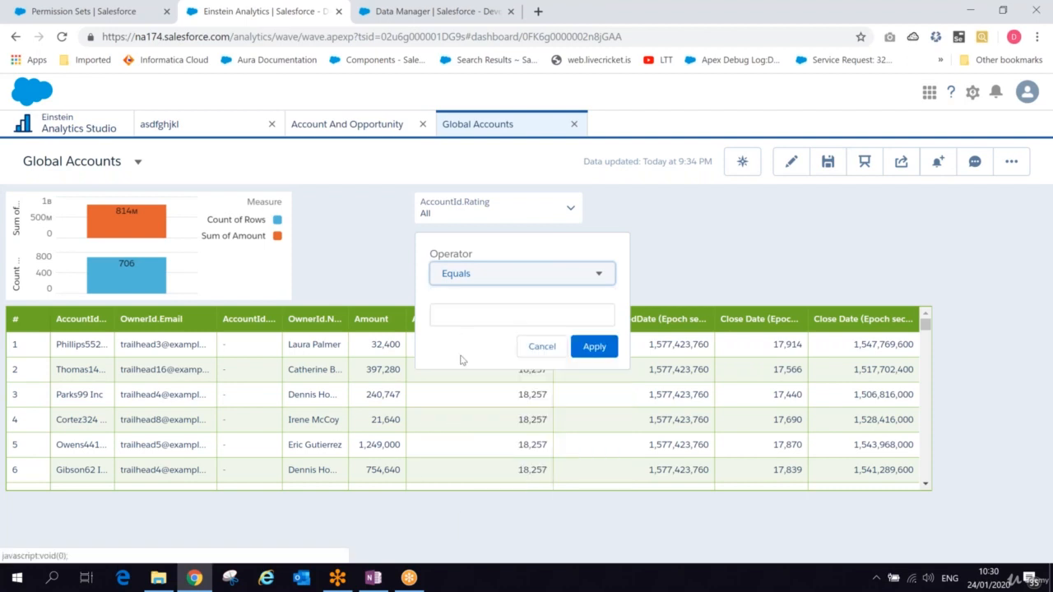
pyautogui.click(485, 314)
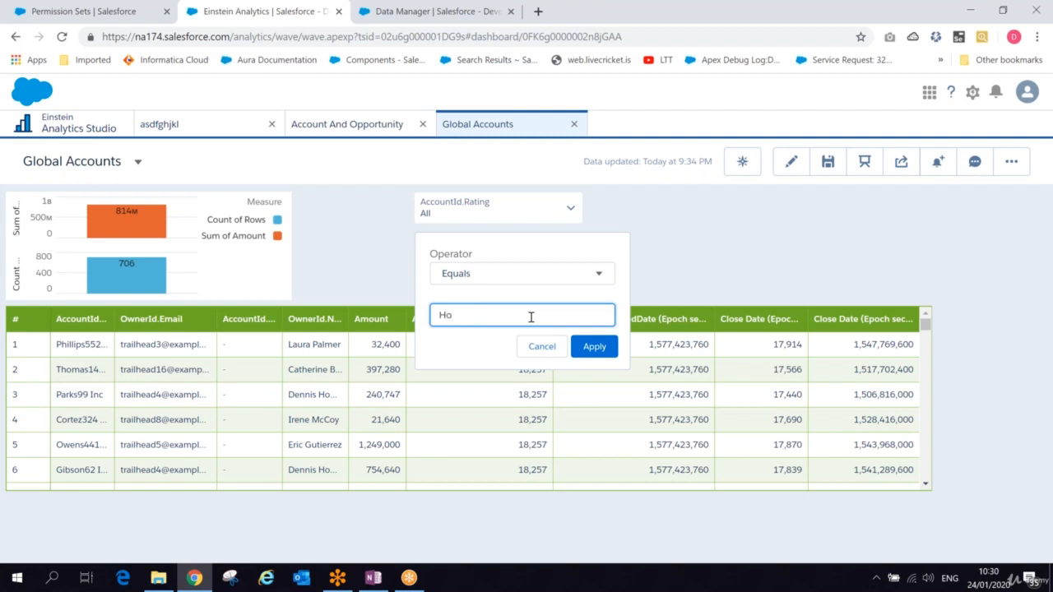
pyautogui.click(594, 346)
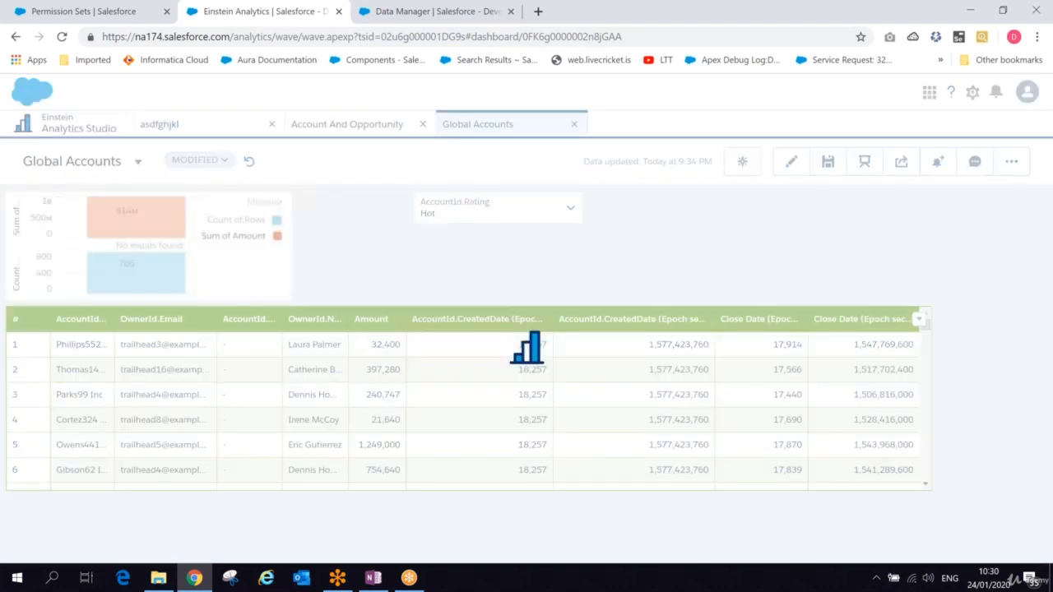
# Step: Clear and reselect the Hot value in the AccountId.Rating filter and apply it again
pyautogui.click(569, 209)
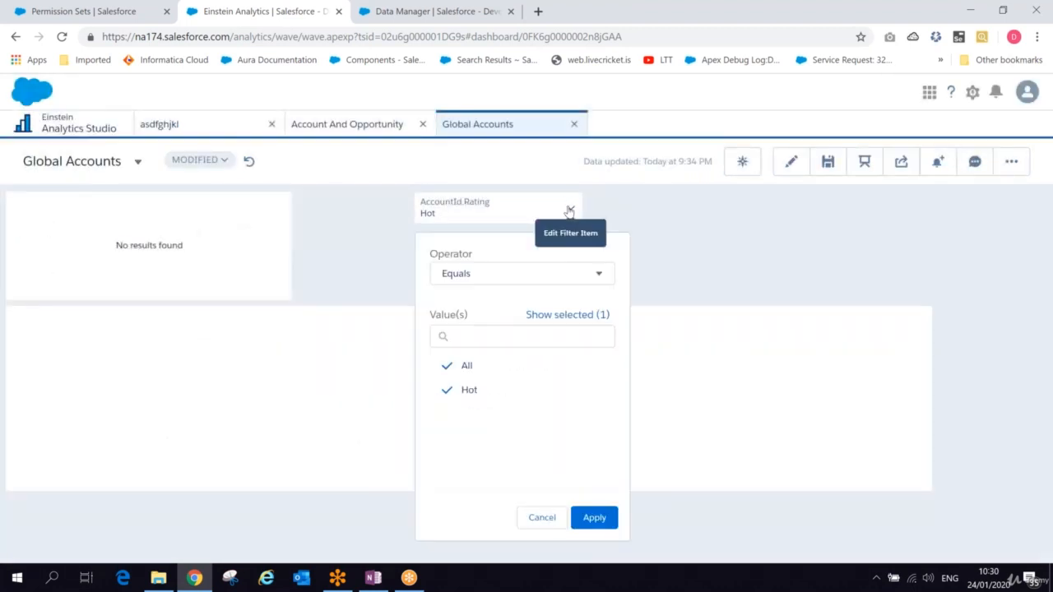
pyautogui.click(454, 392)
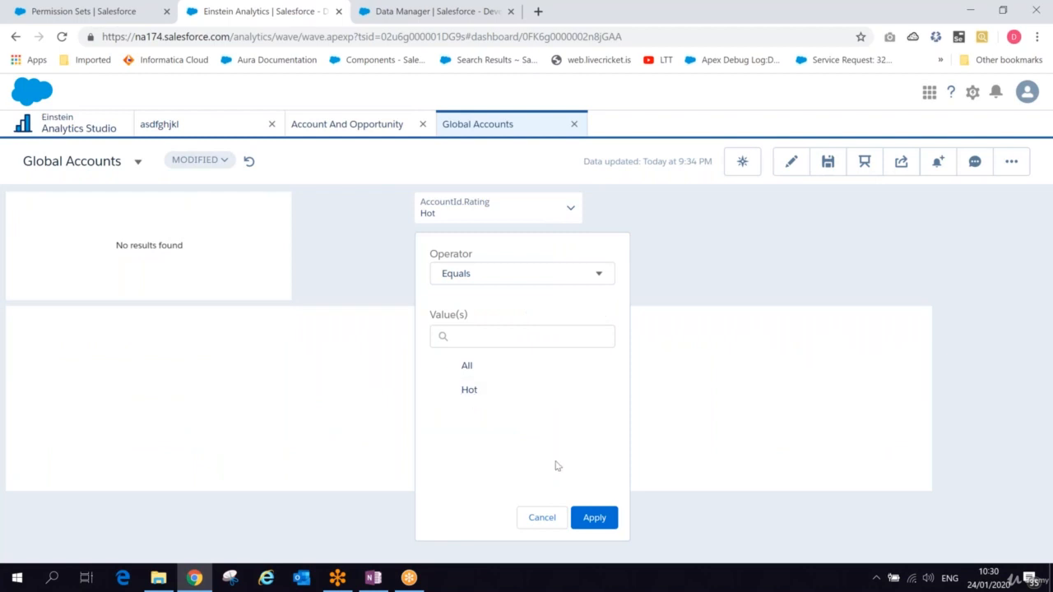
pyautogui.click(482, 369)
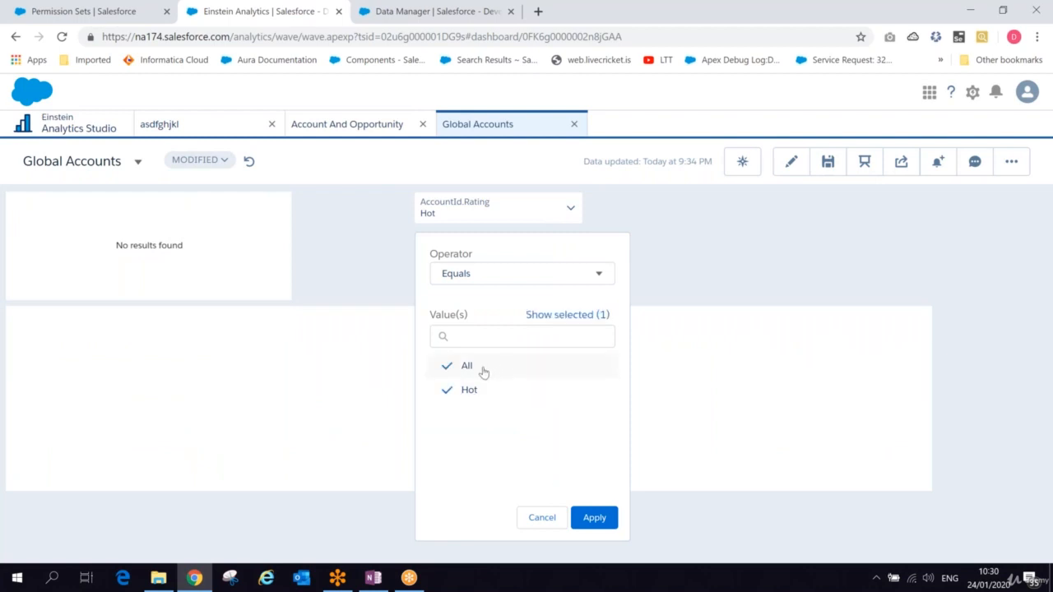
pyautogui.click(595, 519)
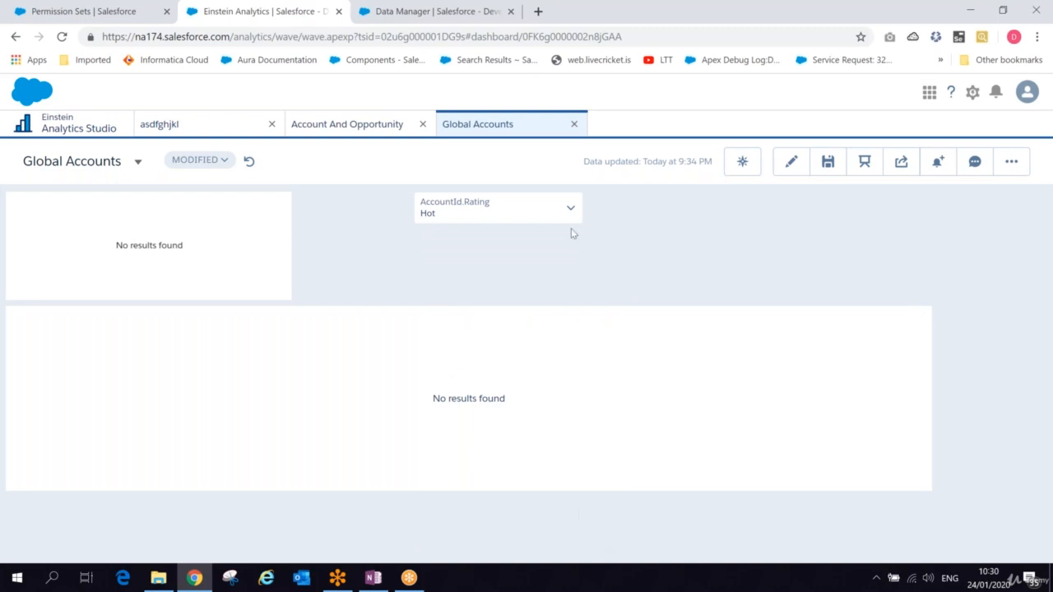
# Step: Set the AccountId.Rating filter's operator to Does Not Equal with All values and apply it
pyautogui.click(570, 208)
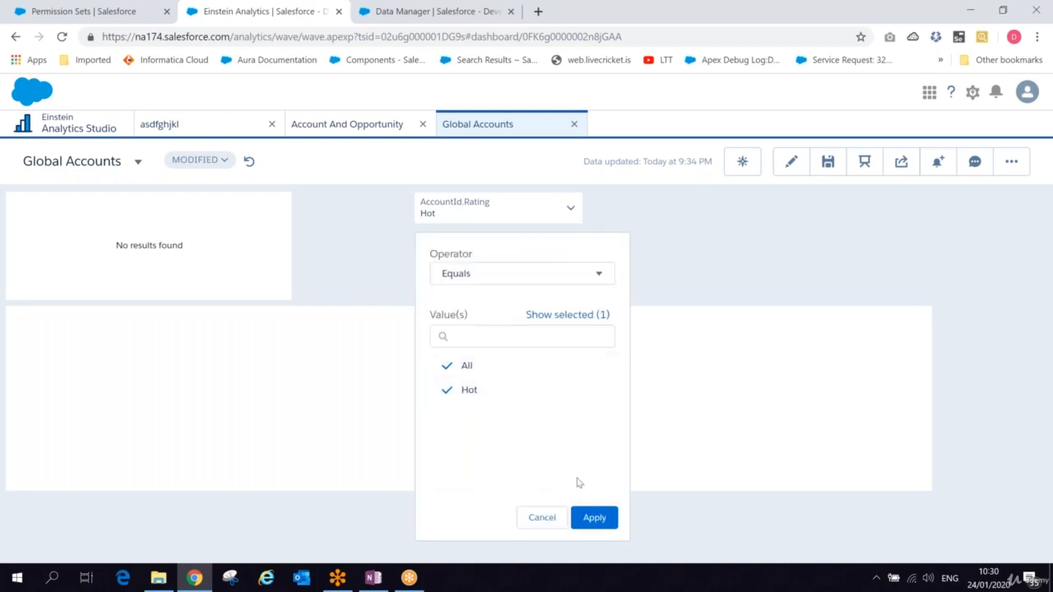
pyautogui.click(601, 276)
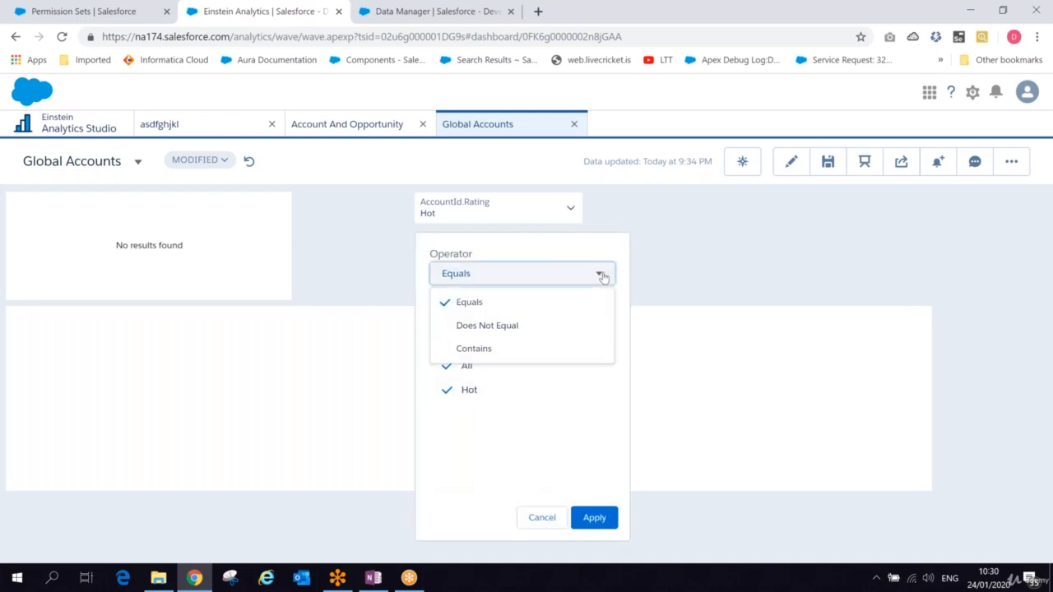
pyautogui.click(472, 349)
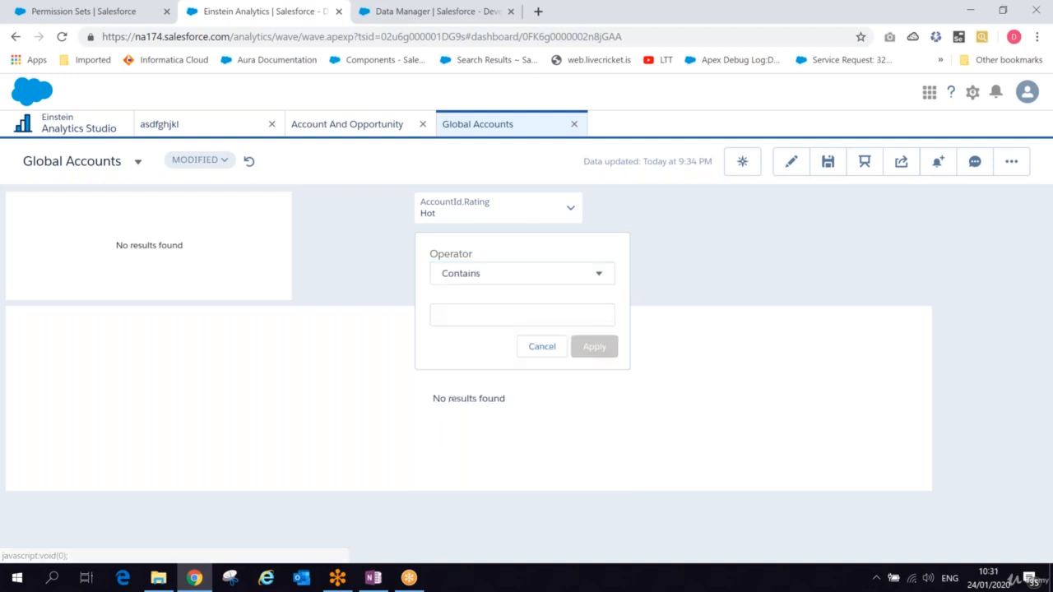
pyautogui.click(531, 284)
pyautogui.click(487, 328)
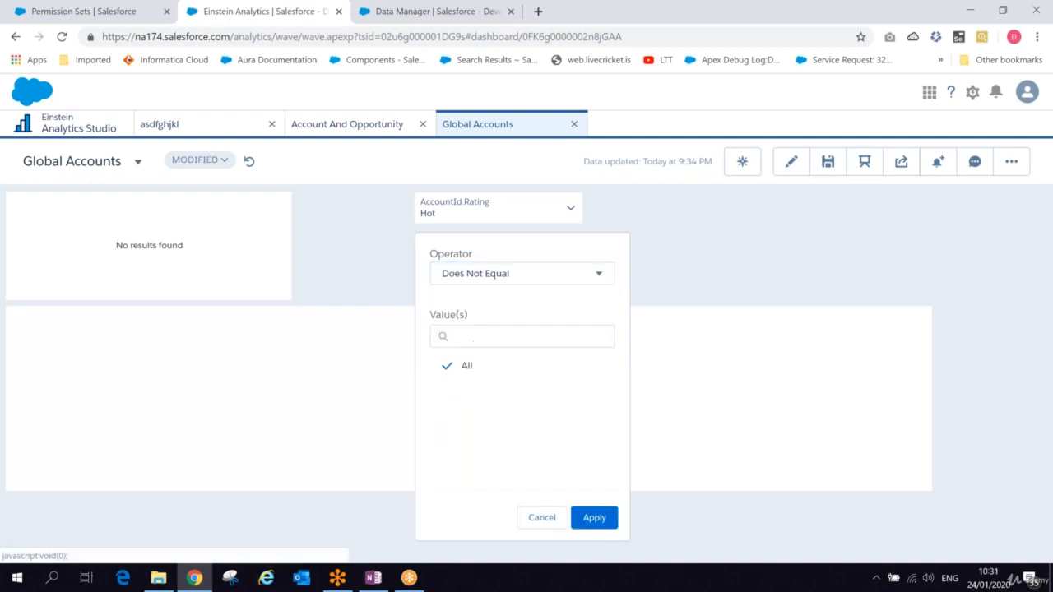
pyautogui.click(443, 337)
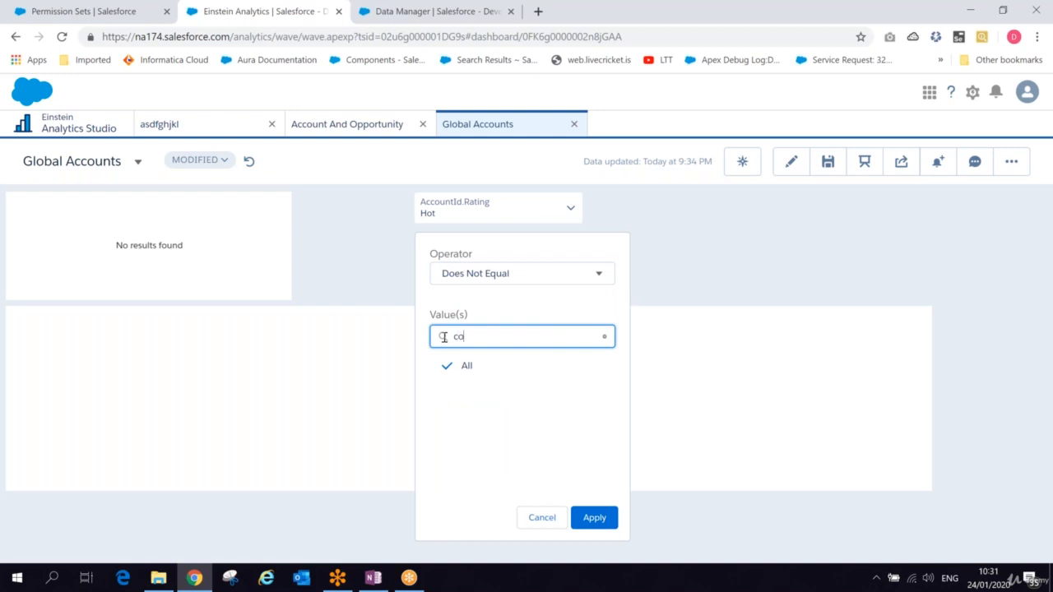
pyautogui.write('l')
pyautogui.press('BackSpace')
pyautogui.press('BackSpace')
pyautogui.click(587, 532)
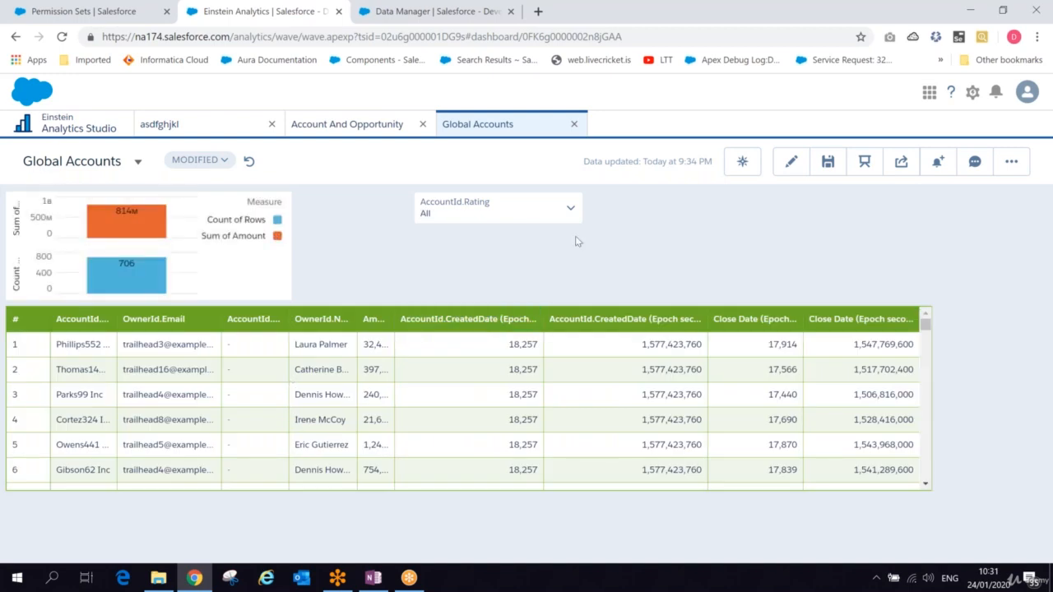
# Step: Return to dashboard editing and examine the filter widget's existing and new global filter sources without changing its field
pyautogui.click(792, 175)
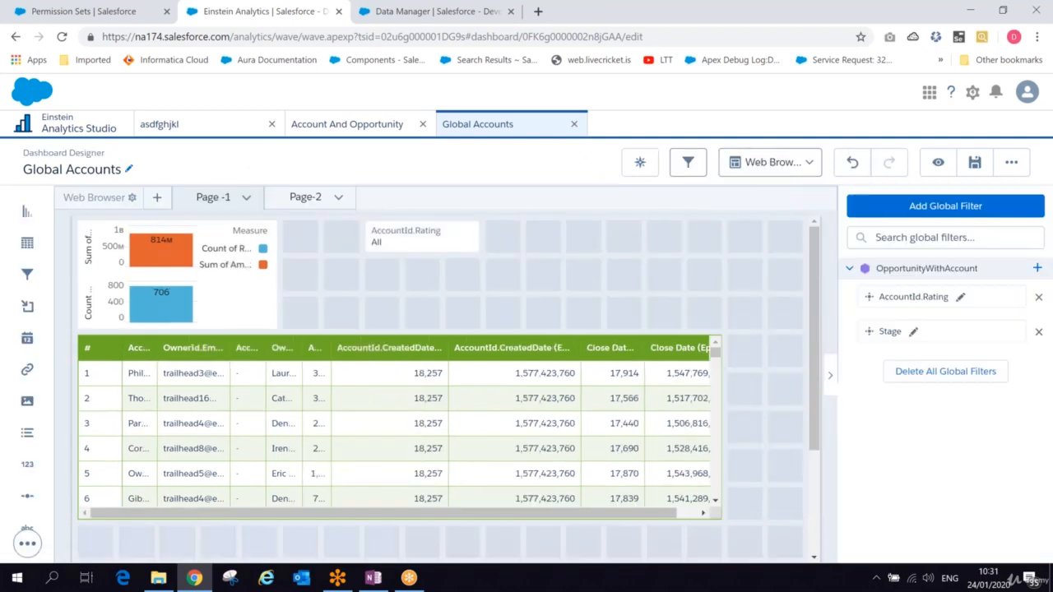
pyautogui.click(399, 232)
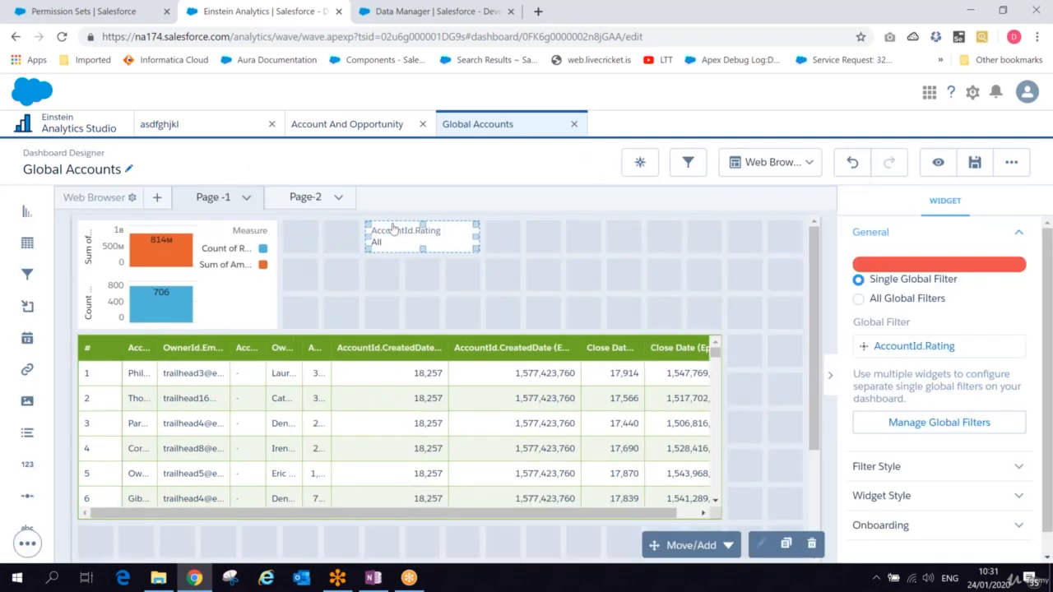
pyautogui.click(904, 346)
pyautogui.click(431, 336)
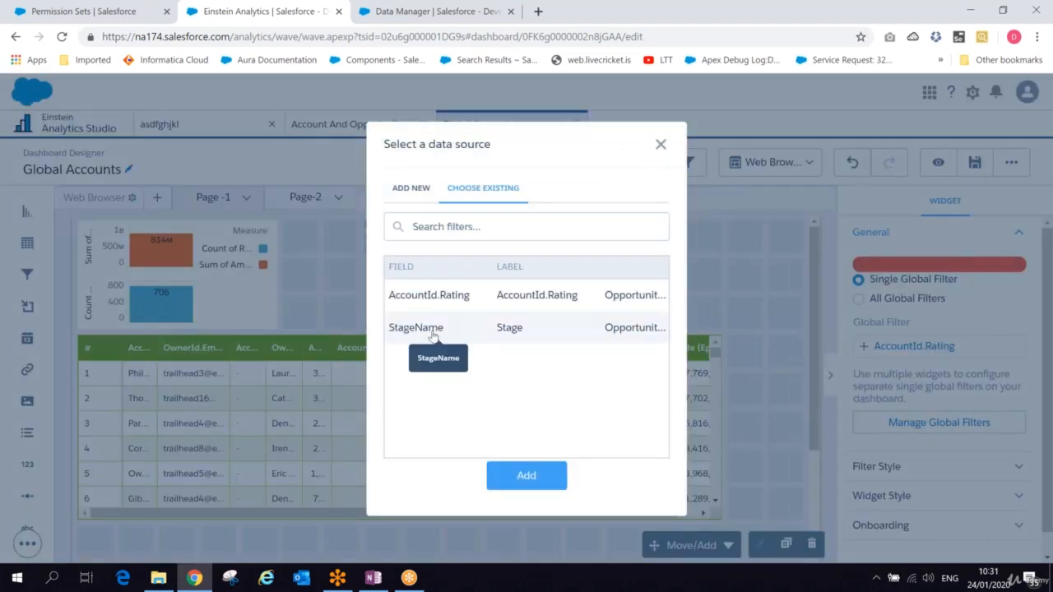
pyautogui.click(411, 189)
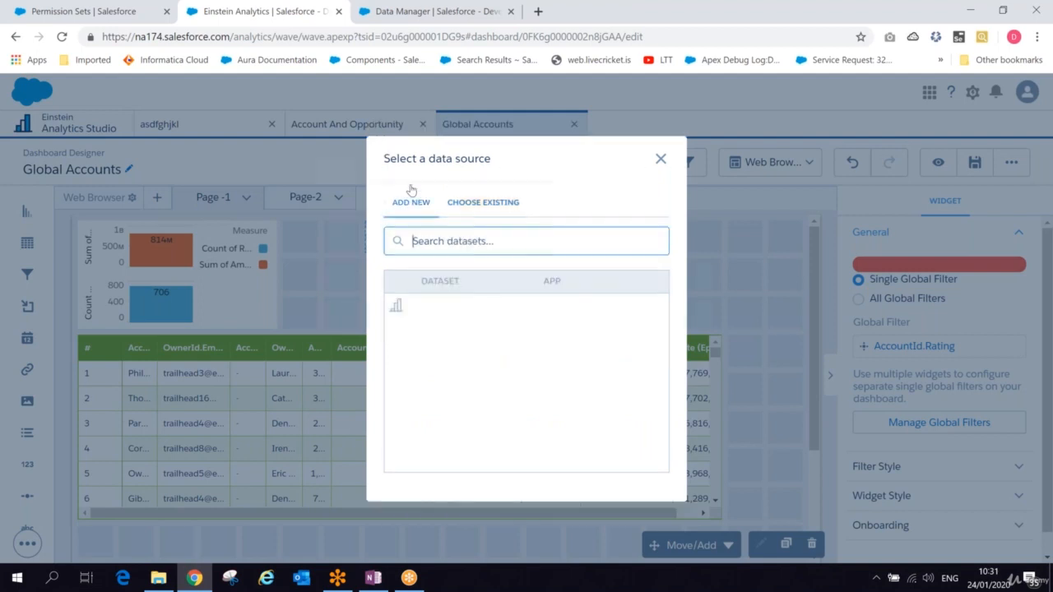
pyautogui.click(497, 203)
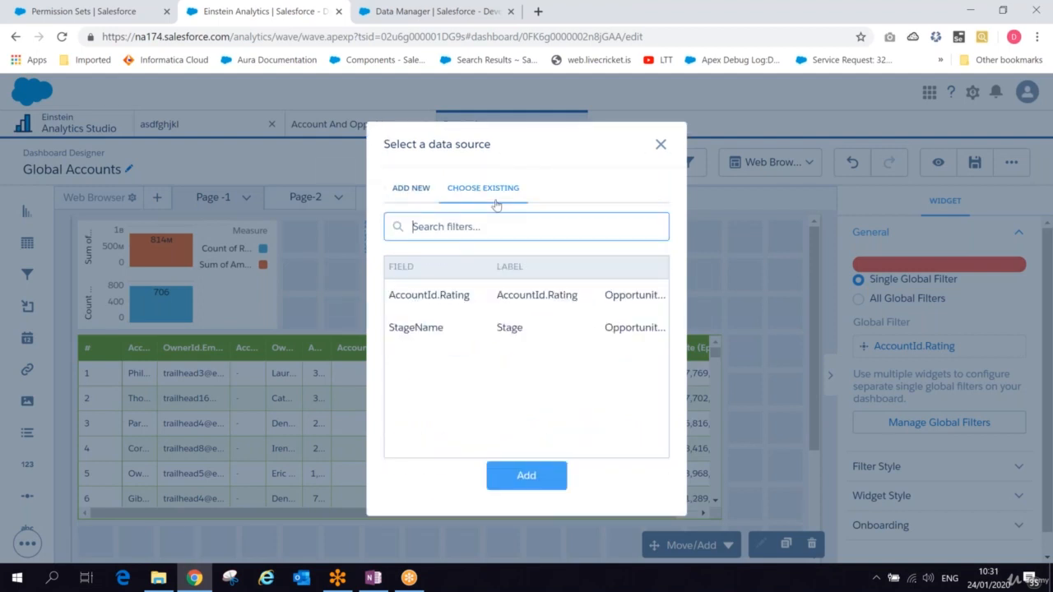
pyautogui.click(556, 298)
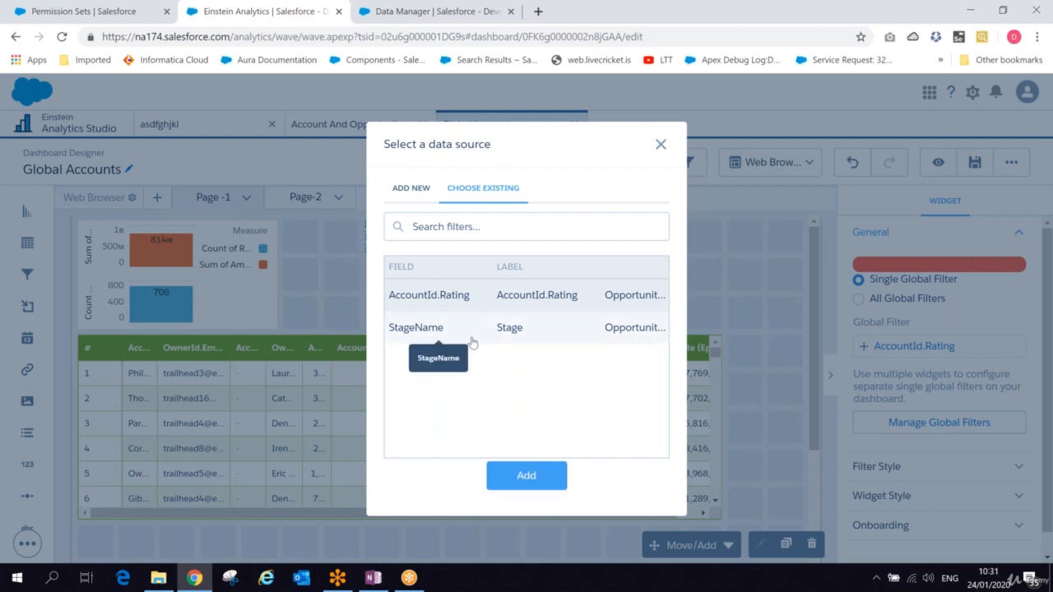
pyautogui.click(660, 144)
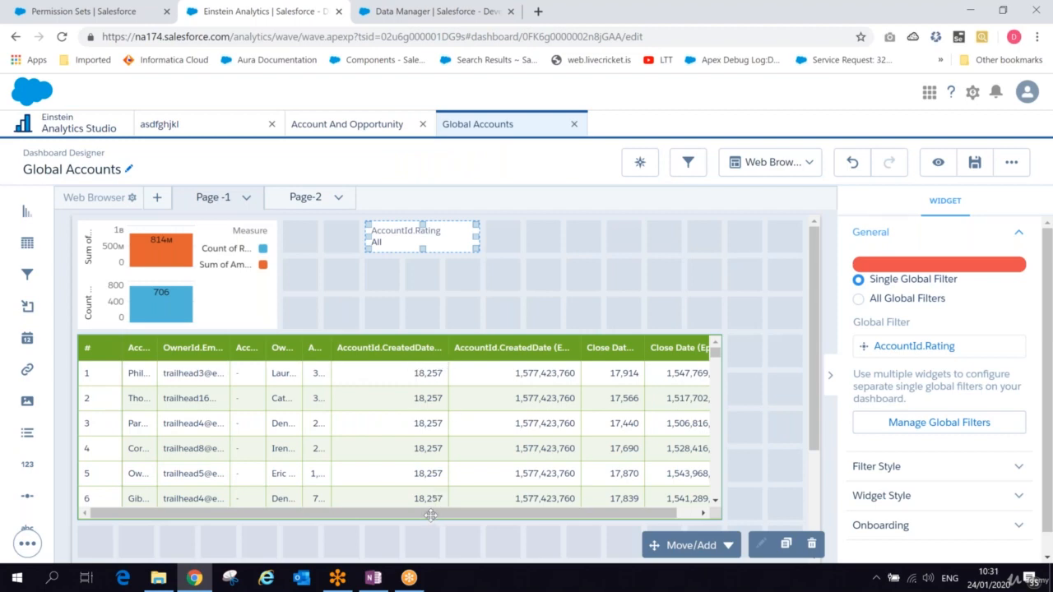
# Step: Move the record-details table one grid column to the right on Page -1
pyautogui.moveTo(430, 514); pyautogui.dragTo(500, 519)
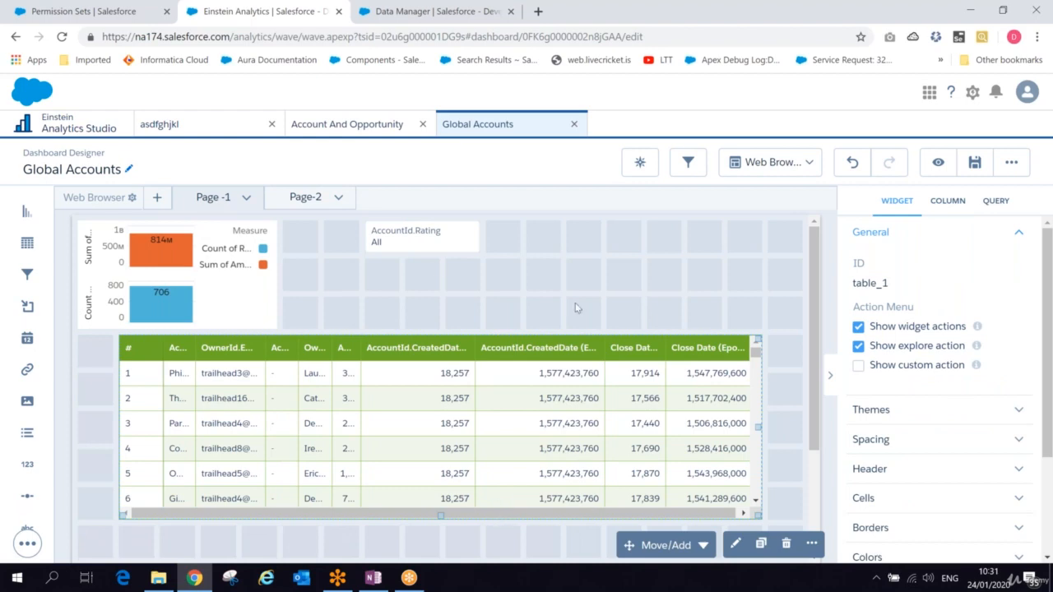
# Step: Switch the filter widget to a new global filter on the Amount field of the OpportunityWithAccount dataset
pyautogui.click(403, 243)
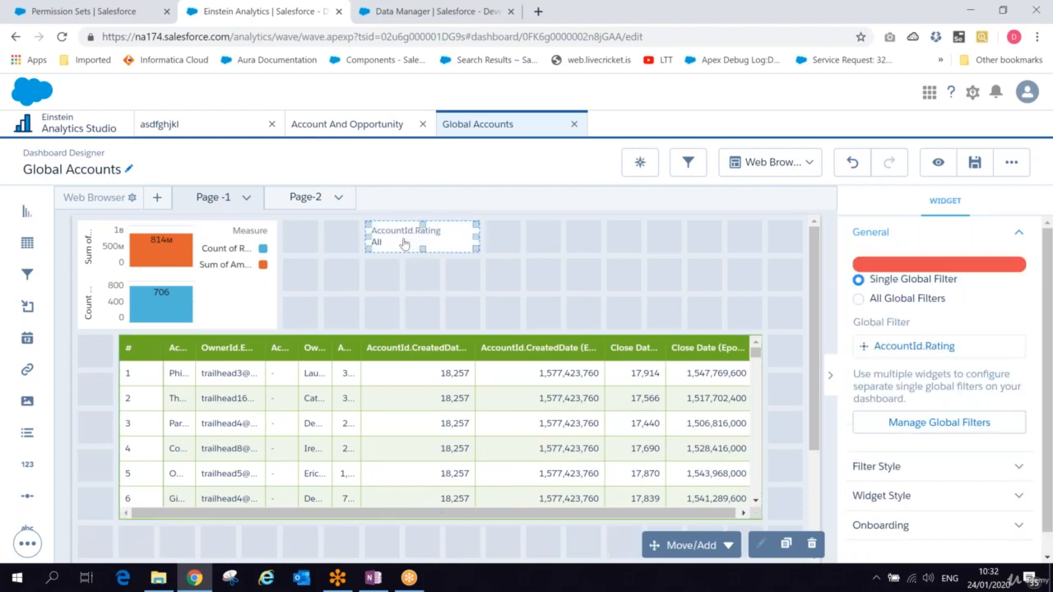
pyautogui.click(966, 347)
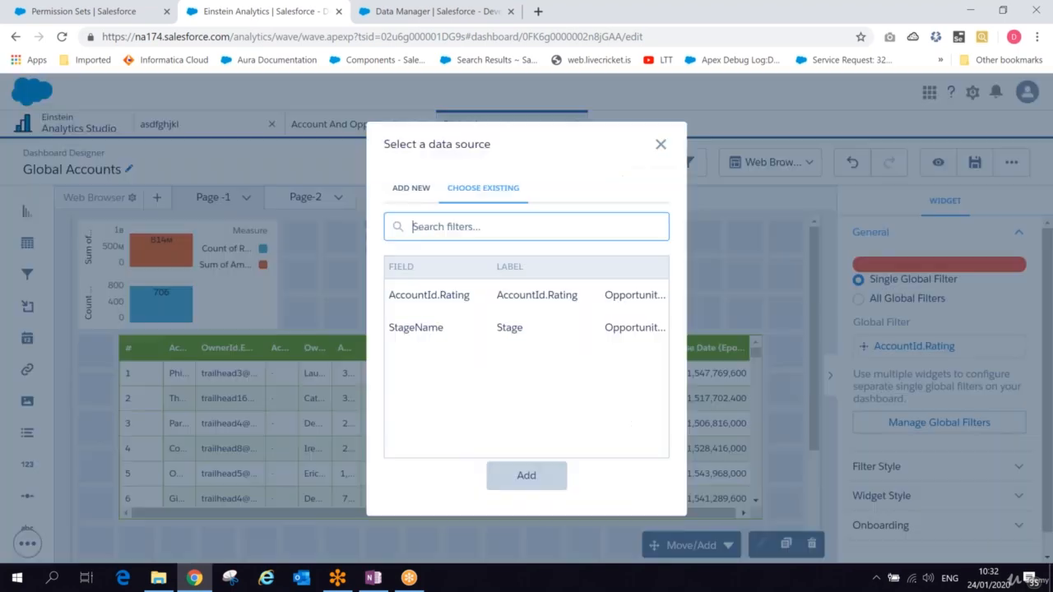
pyautogui.click(411, 188)
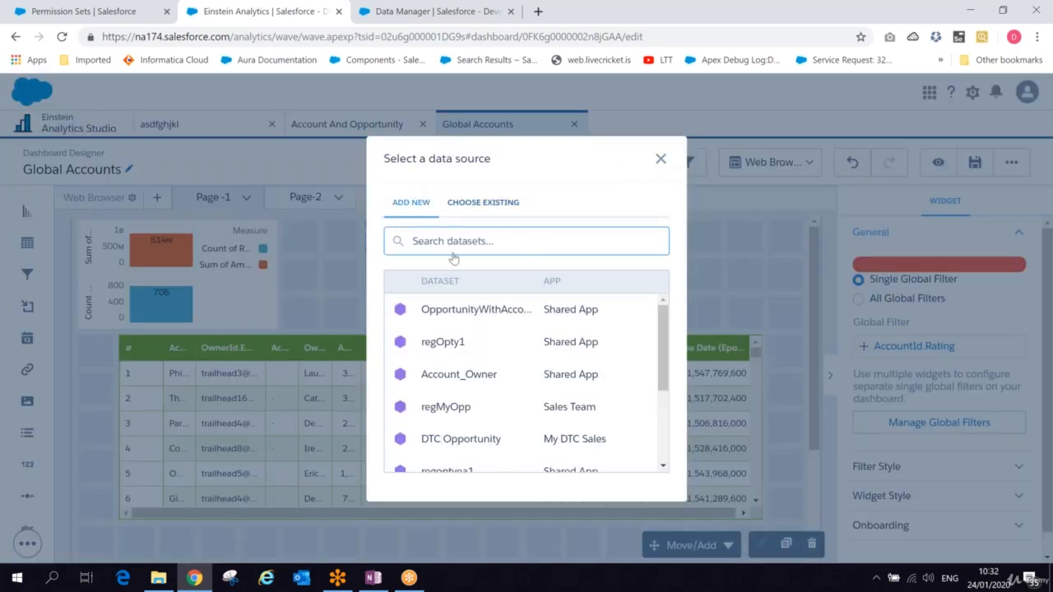
pyautogui.click(452, 312)
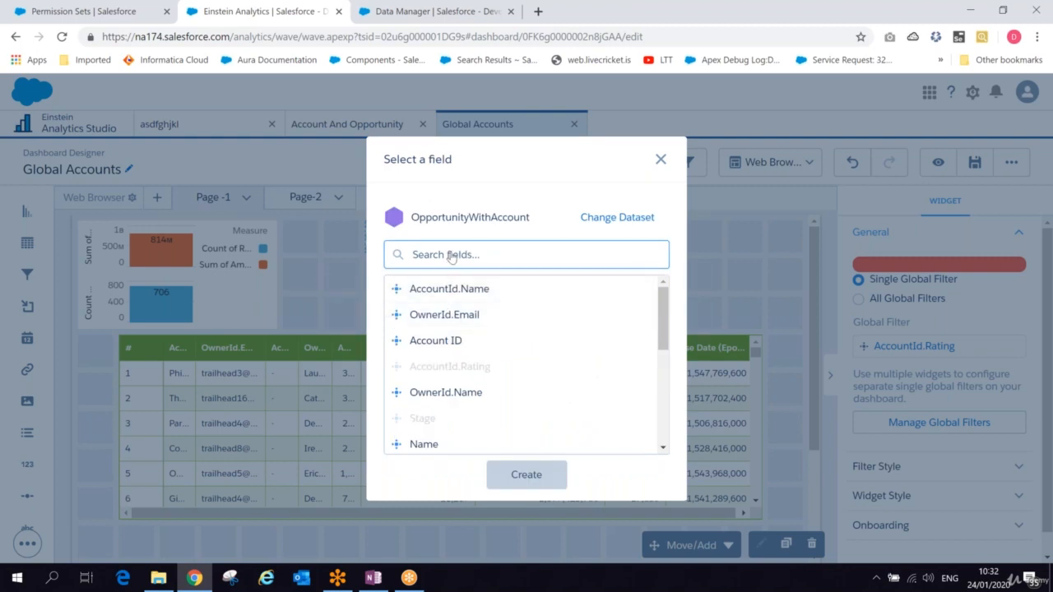
pyautogui.write('amoun')
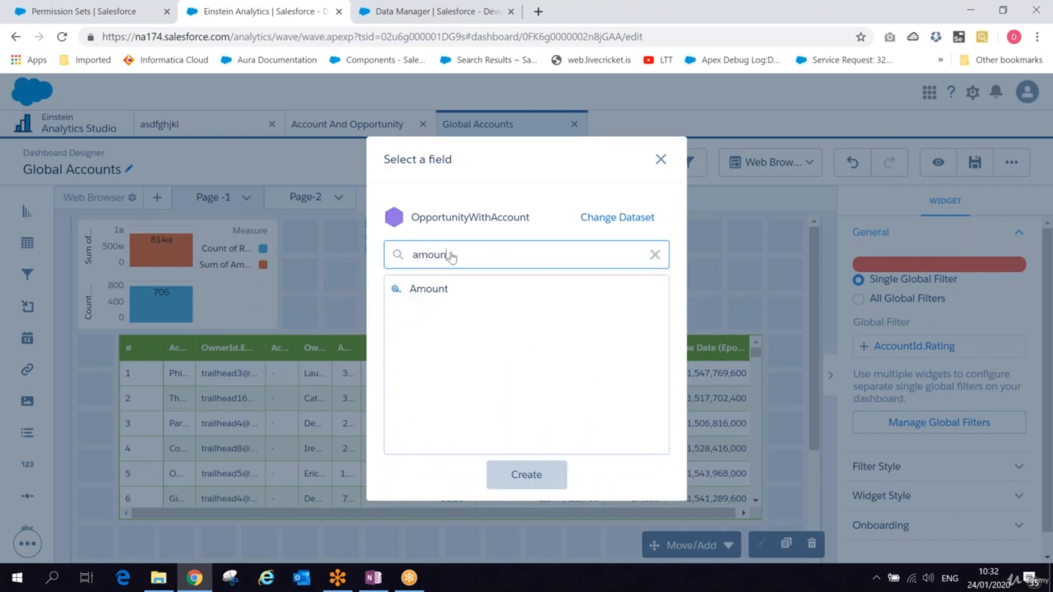
pyautogui.click(437, 288)
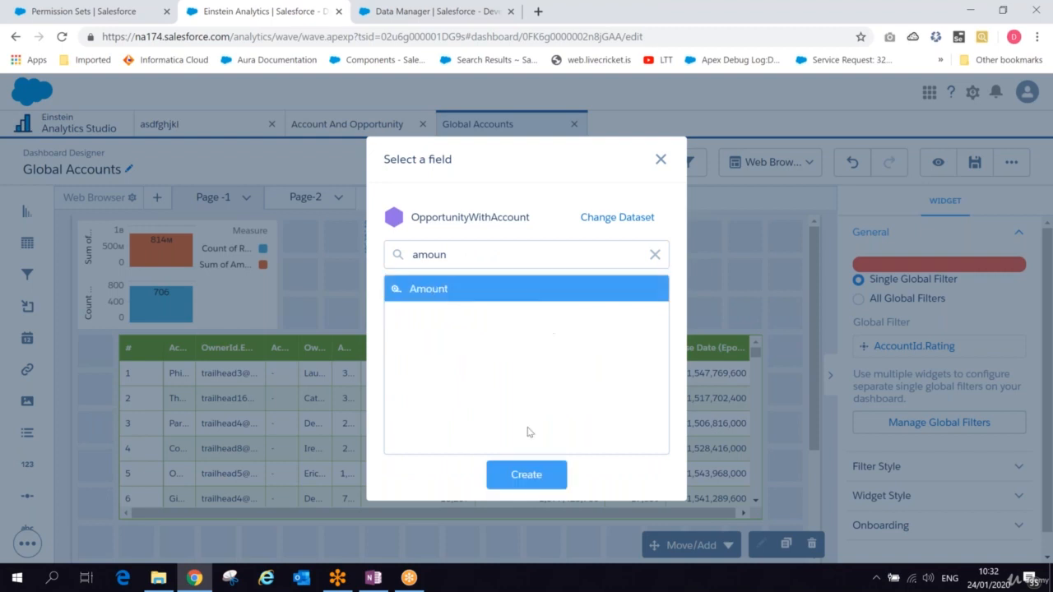
pyautogui.click(524, 473)
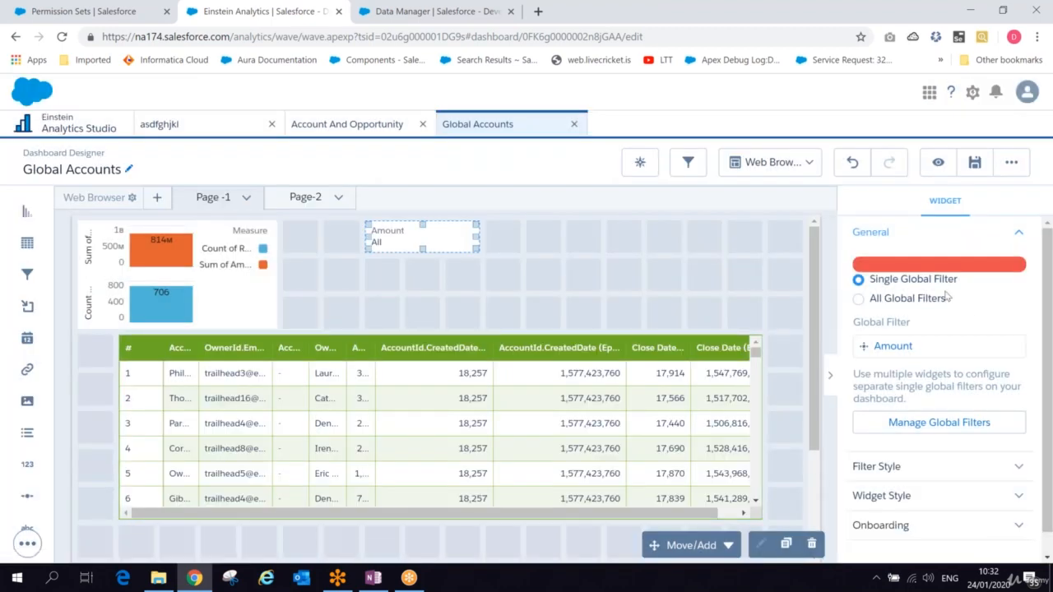
# Step: Save the Global Accounts dashboard in My Private App and preview it
pyautogui.click(974, 164)
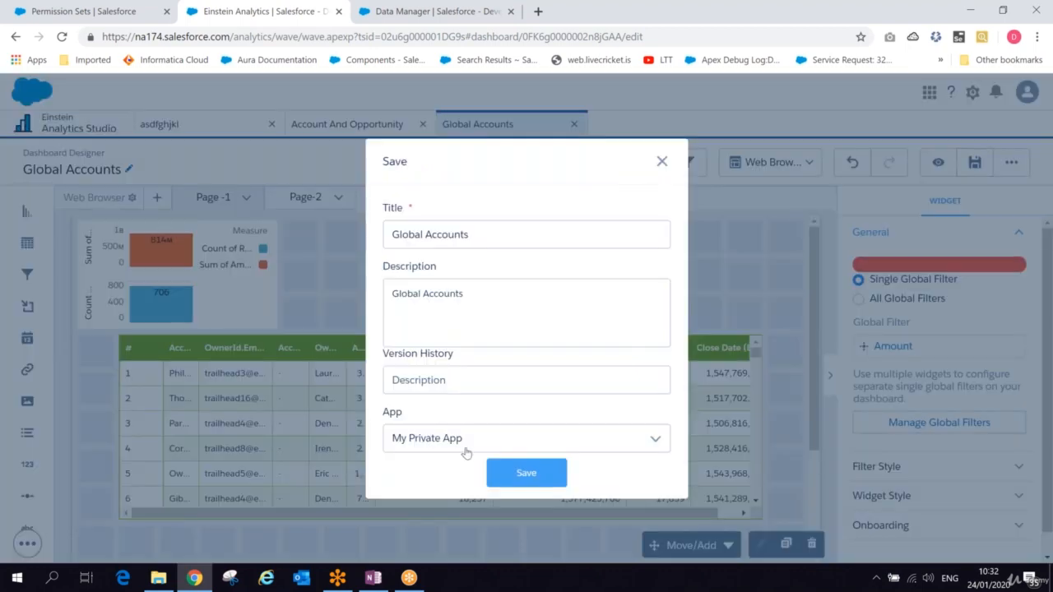
pyautogui.click(526, 474)
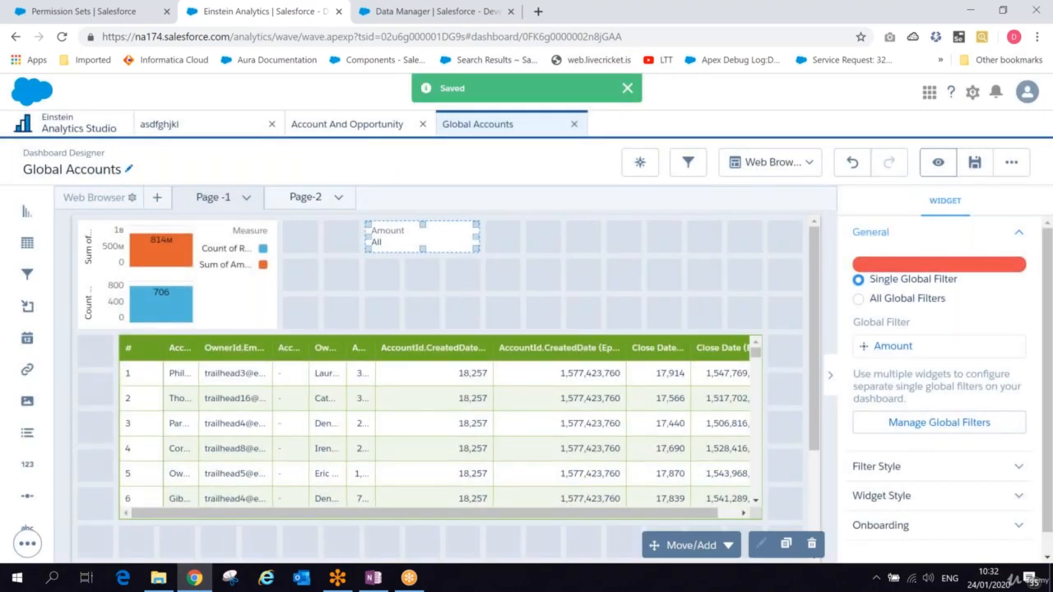
pyautogui.click(937, 163)
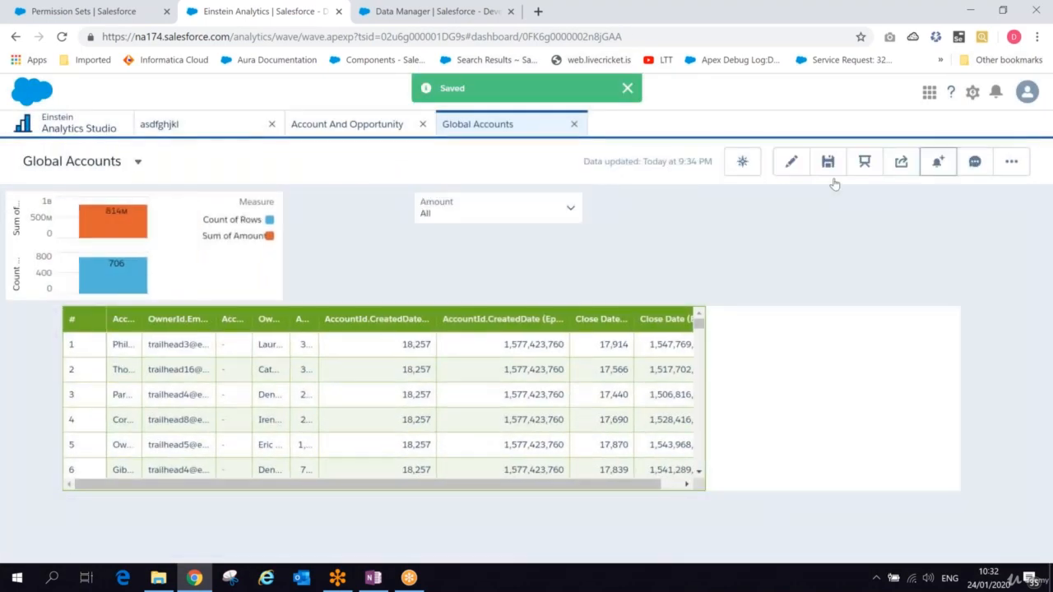
pyautogui.click(568, 211)
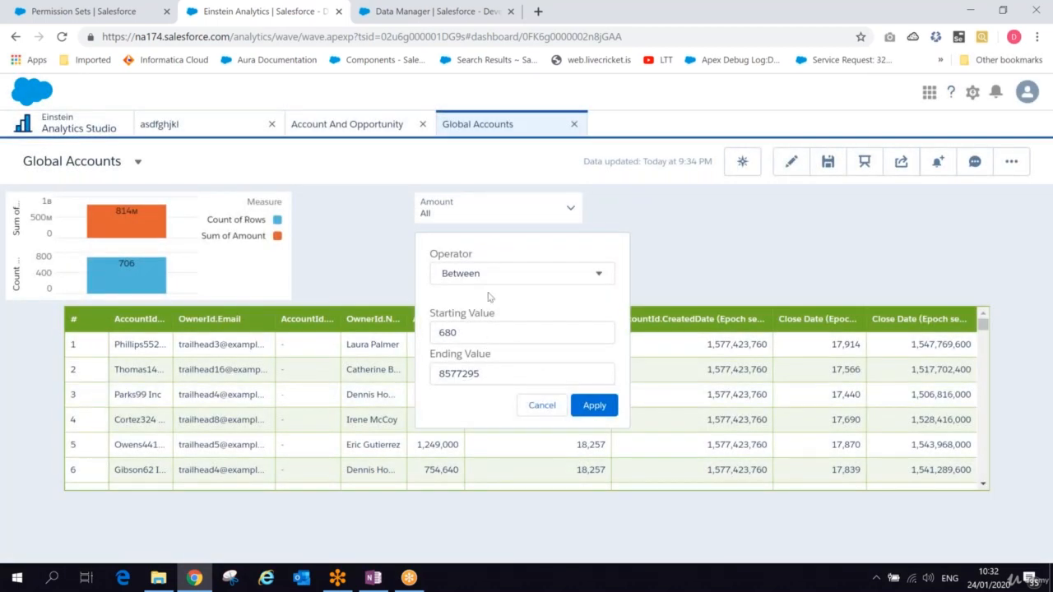
pyautogui.click(487, 282)
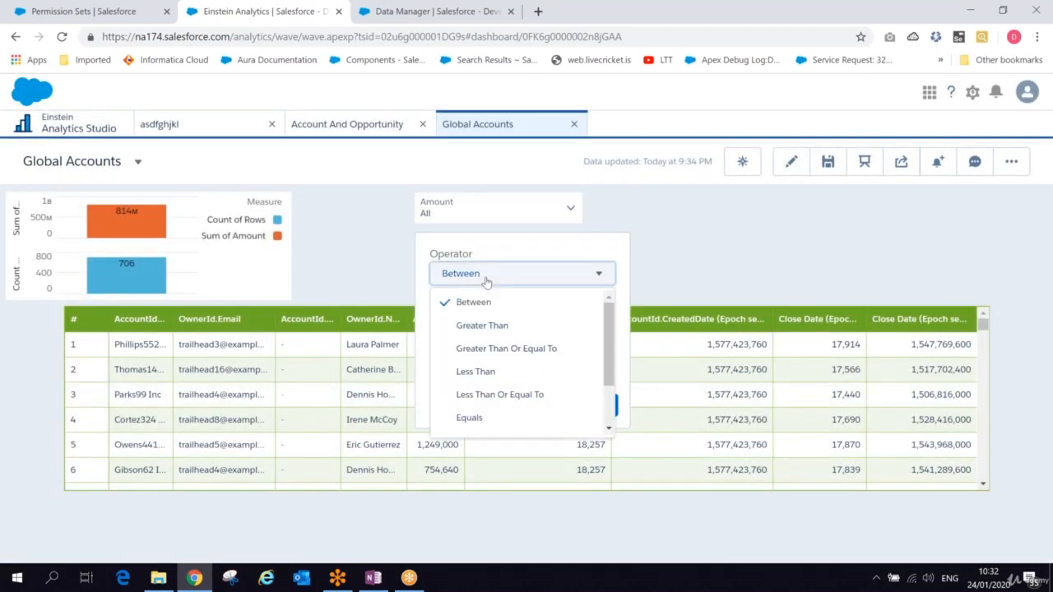
pyautogui.click(474, 372)
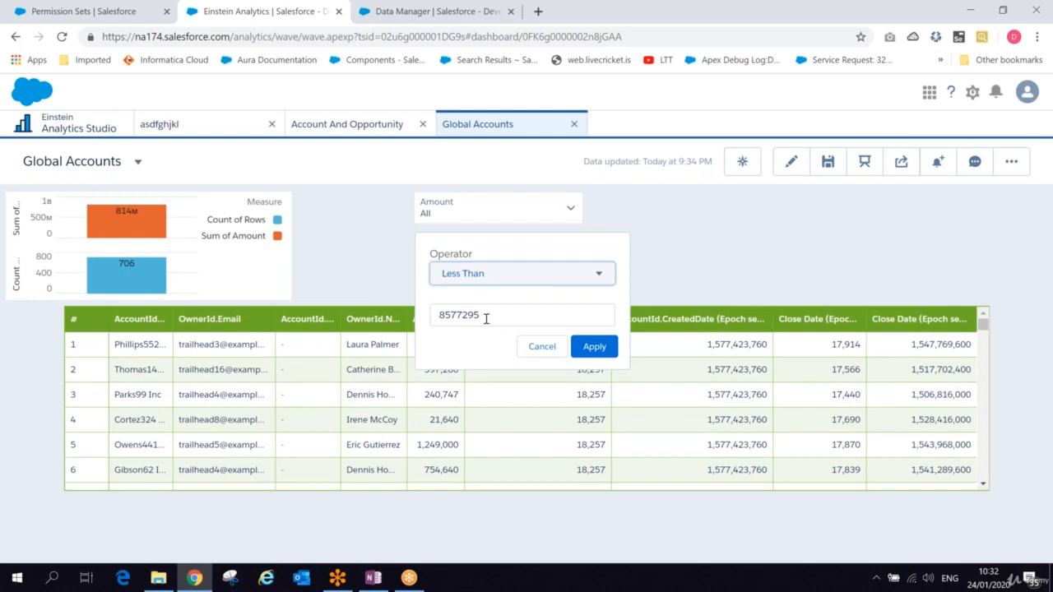
pyautogui.moveTo(486, 319); pyautogui.dragTo(405, 319)
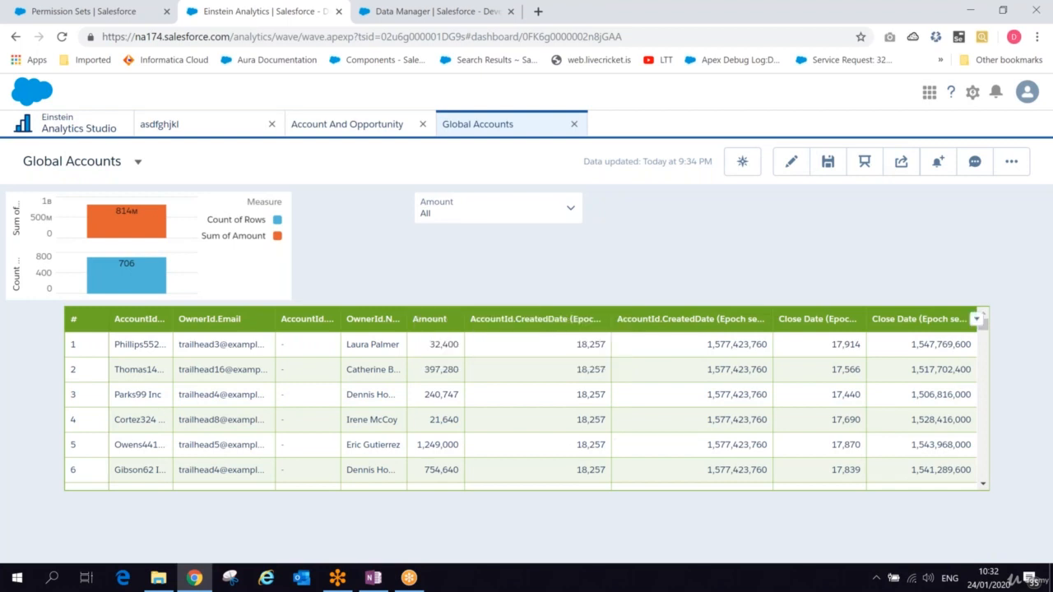
# Step: Apply the Amount filter with the operator Less Than and the value 20000
pyautogui.click(565, 213)
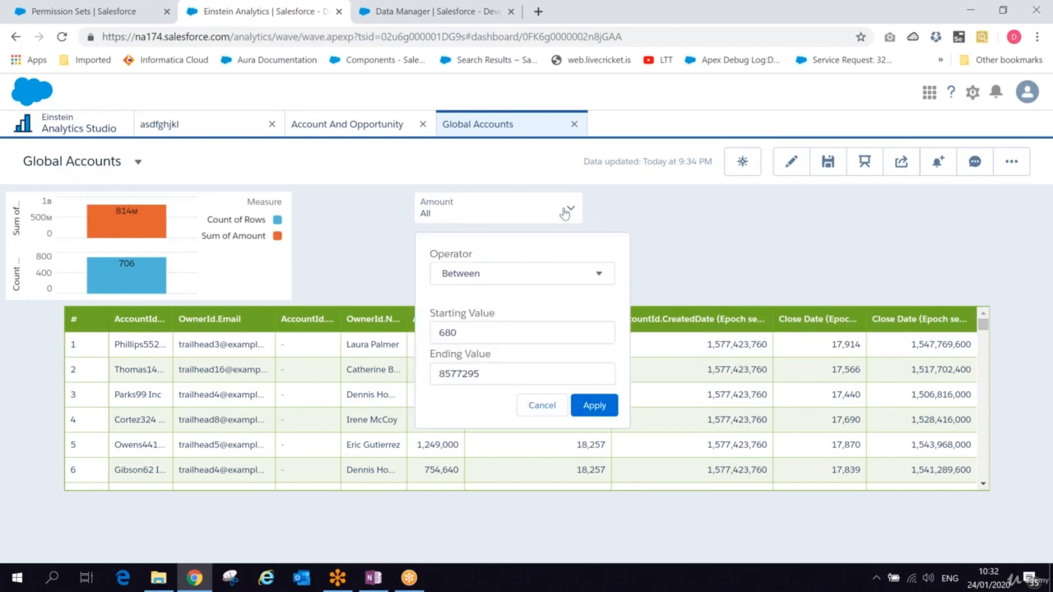
pyautogui.click(488, 278)
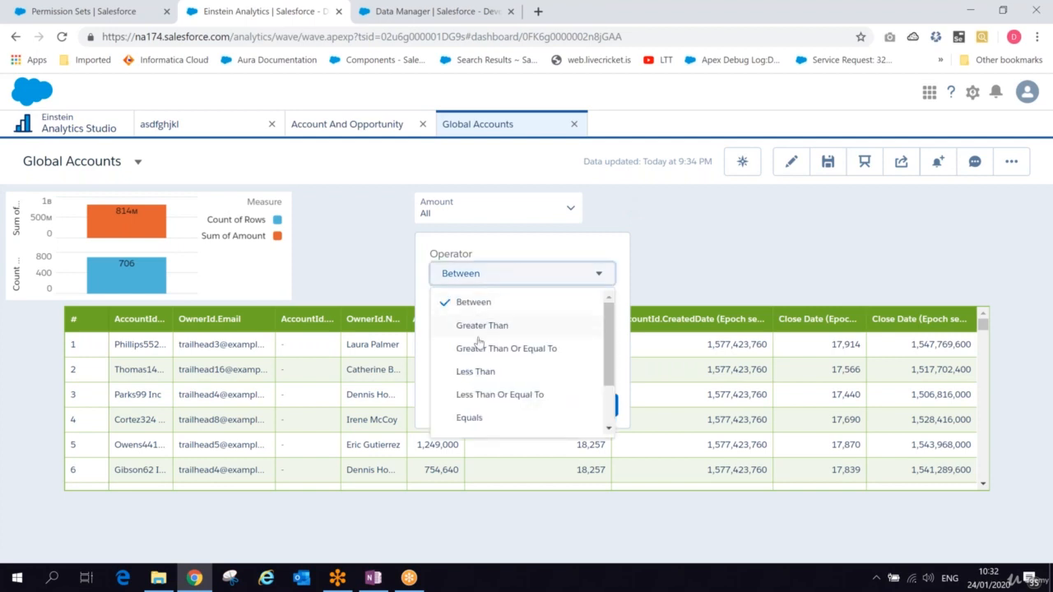
pyautogui.click(473, 371)
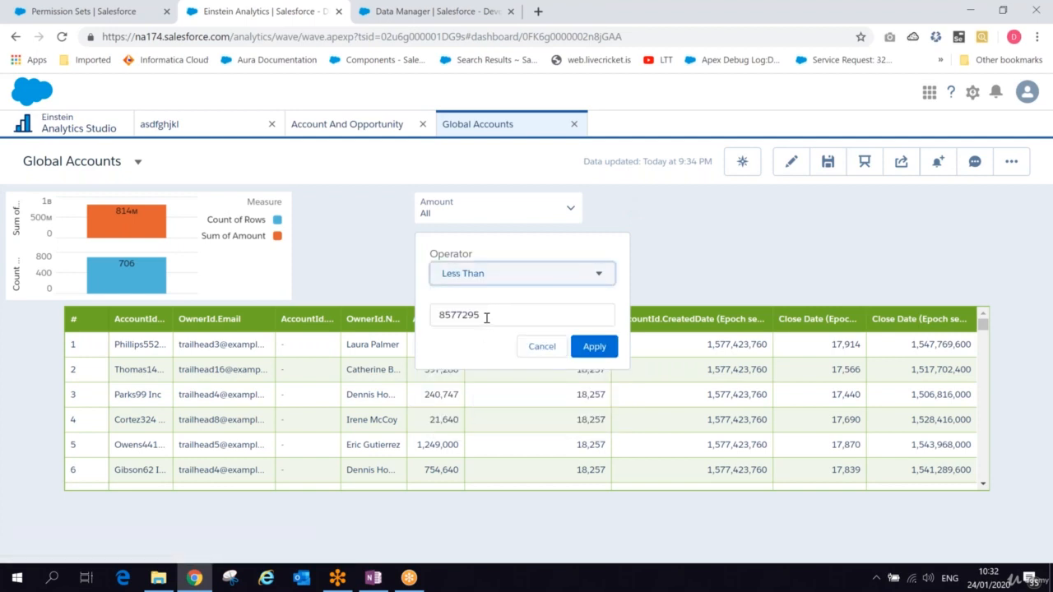
pyautogui.moveTo(486, 318); pyautogui.dragTo(423, 320)
pyautogui.write('20000')
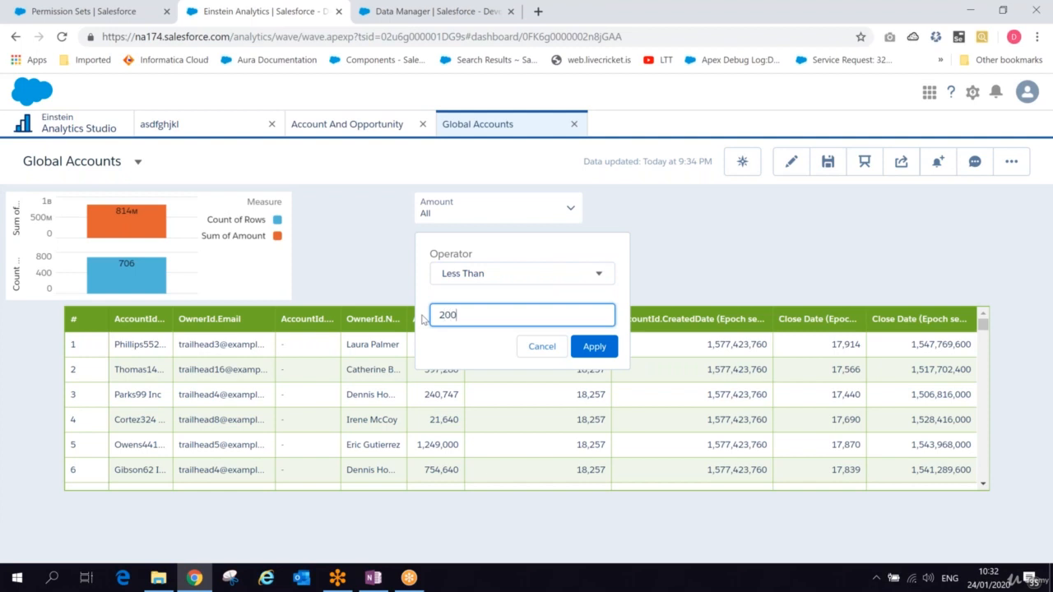
pyautogui.click(591, 346)
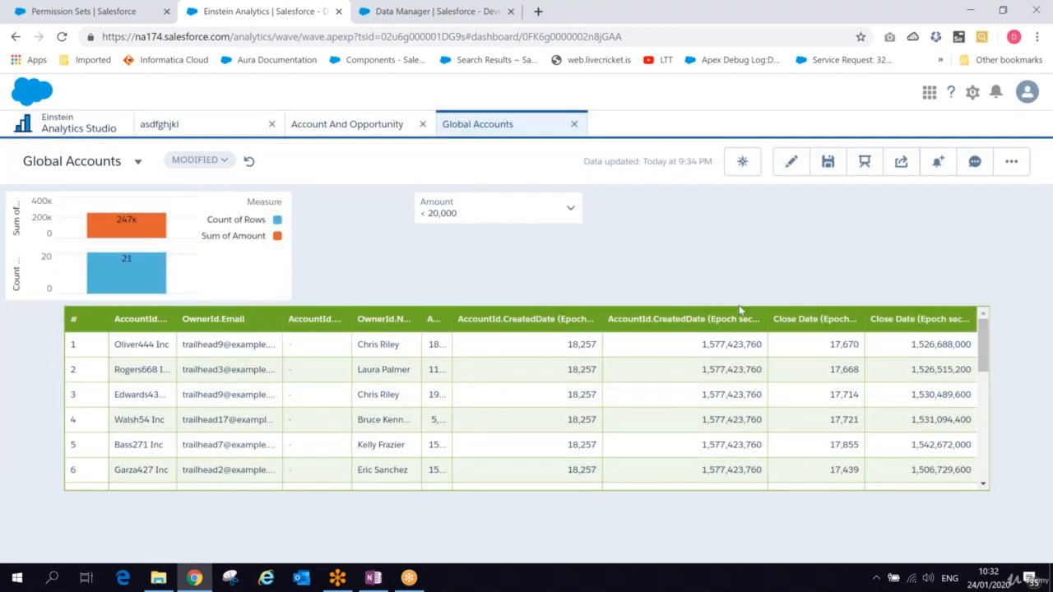
# Step: Return the Global Accounts dashboard to edit mode
pyautogui.click(791, 163)
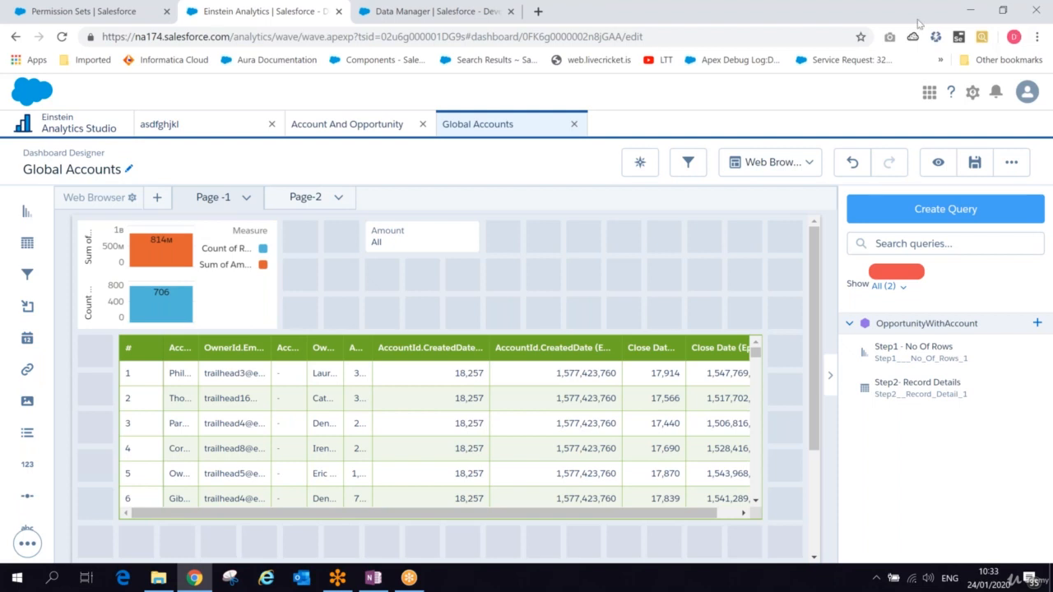
pyautogui.click(793, 24)
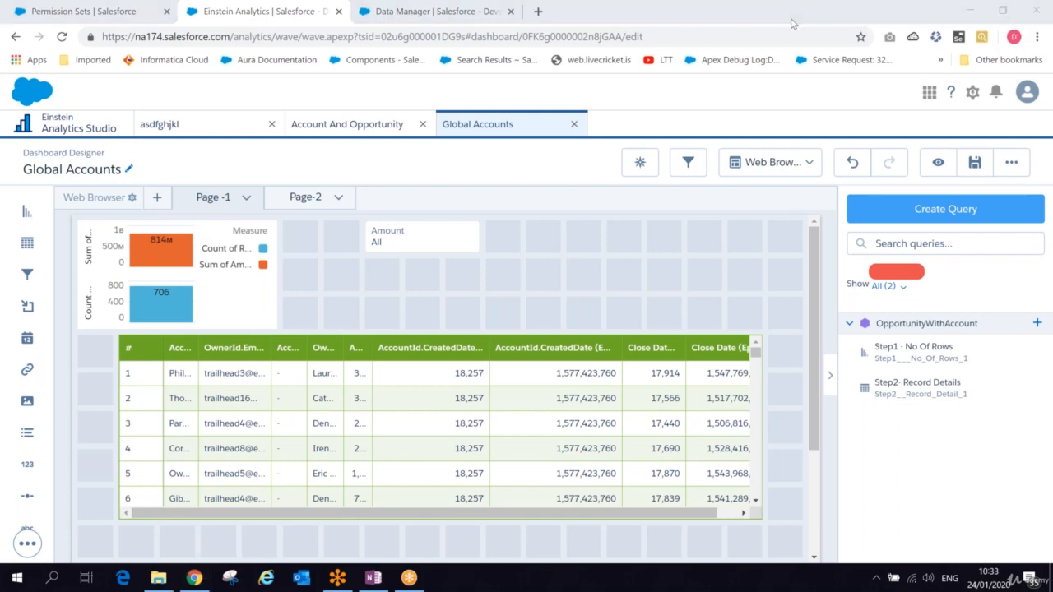